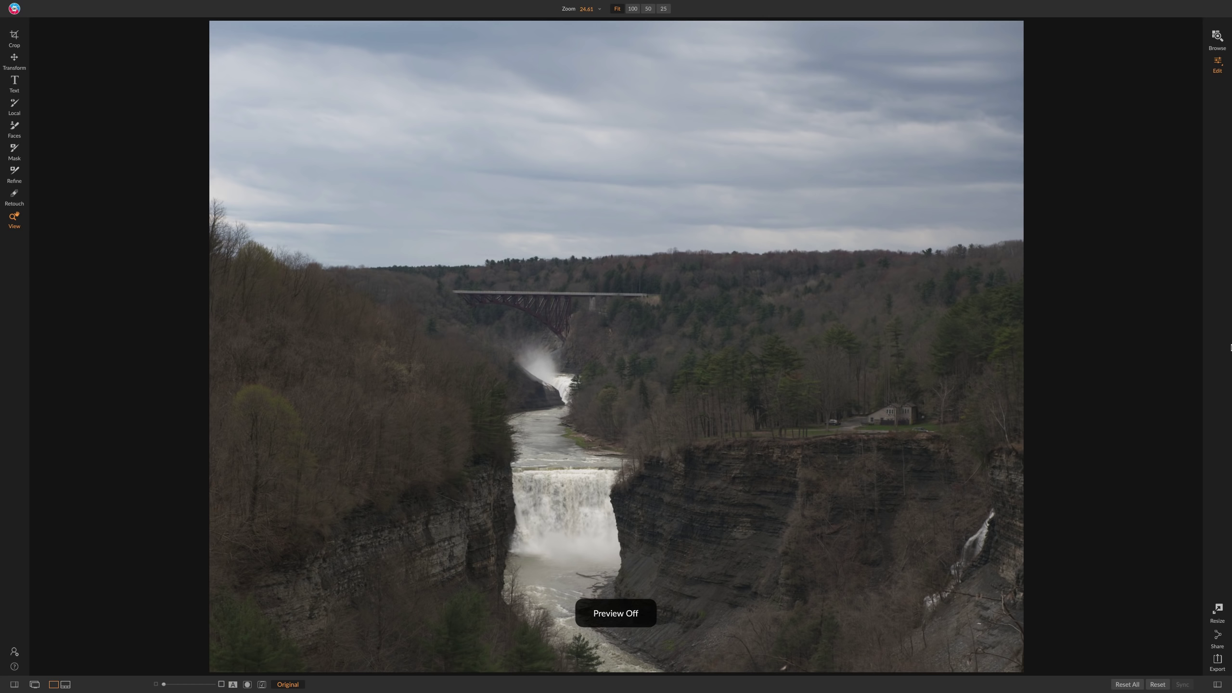
Step: Turn Preview back on so the edited version of the gorge photo is shown
key(backslash)
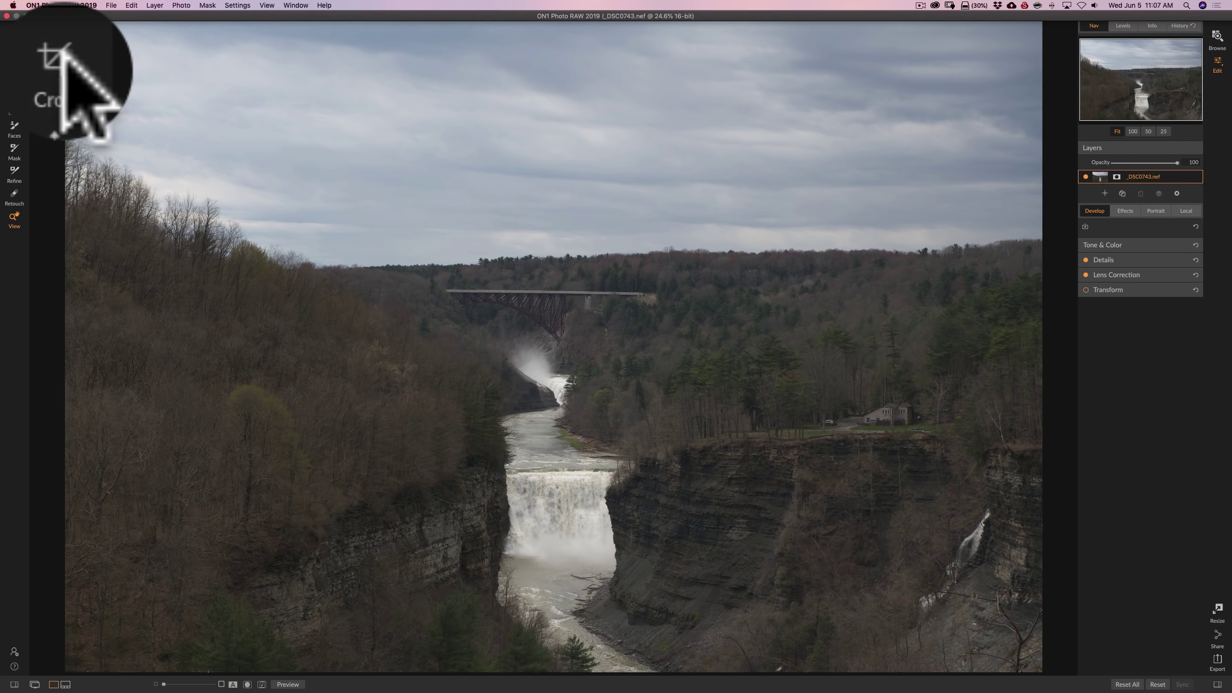
Step: Switch to the Crop tool and bring up the crop aspect-ratio choices
click(24, 34)
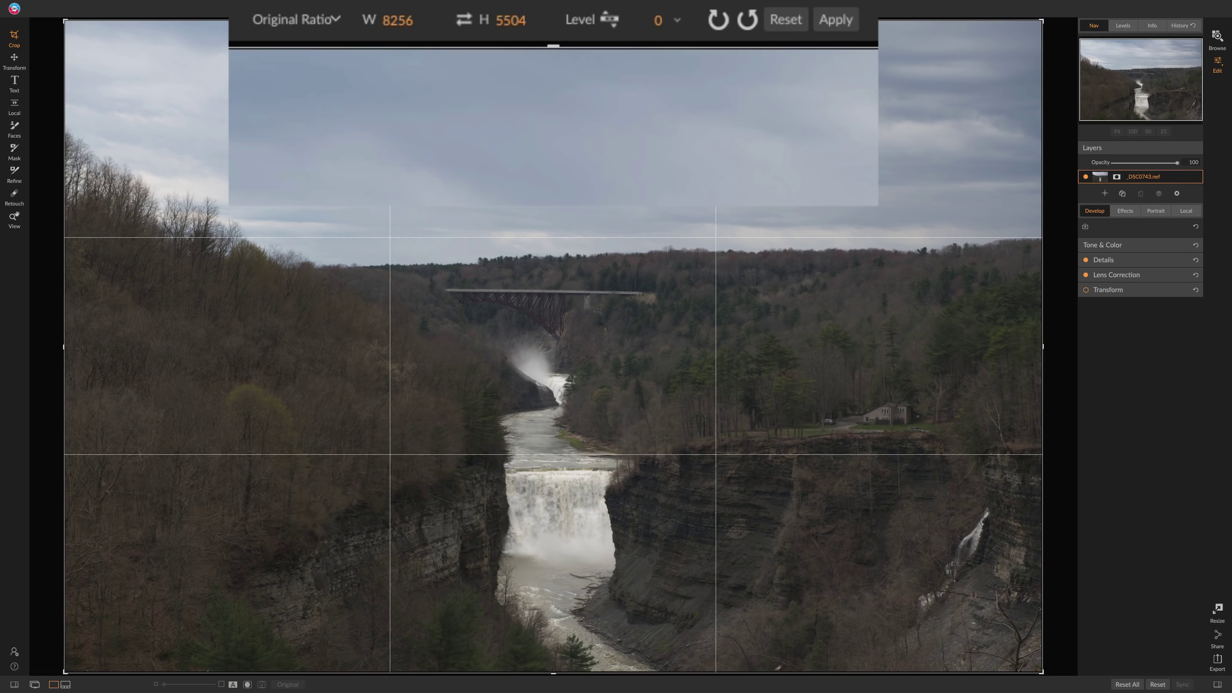
click(333, 19)
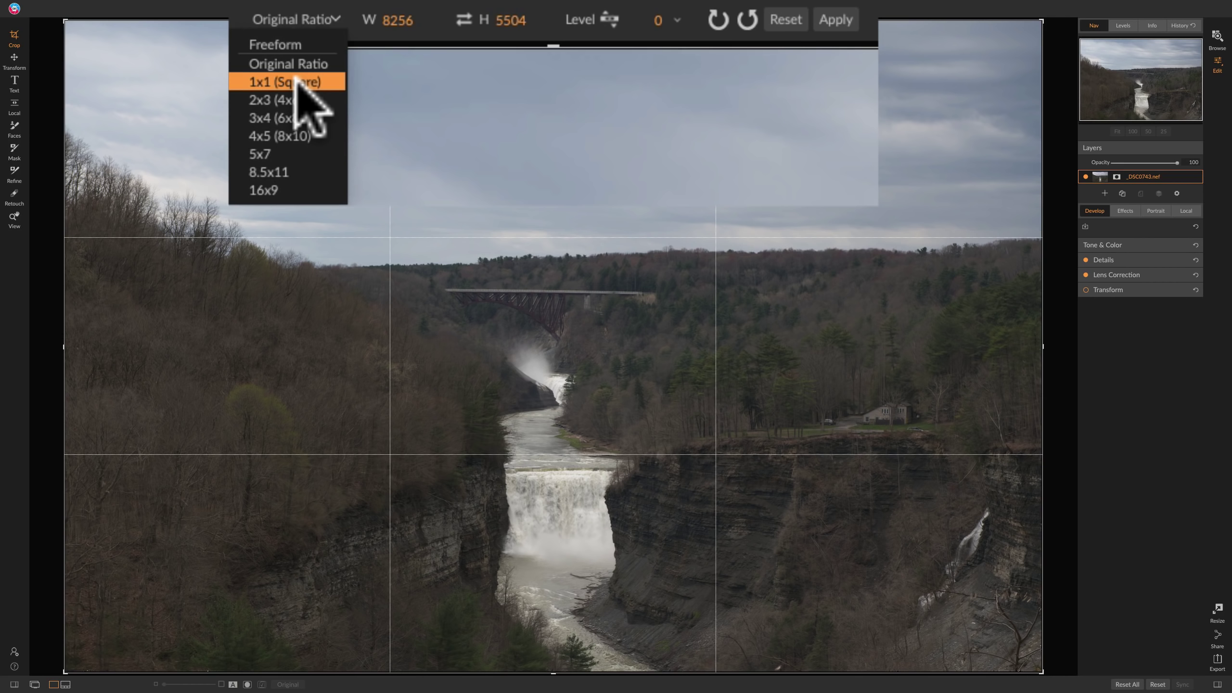
Step: Set the crop to 4x5 (8x10) and shift the photo left to centre the waterfall
click(305, 135)
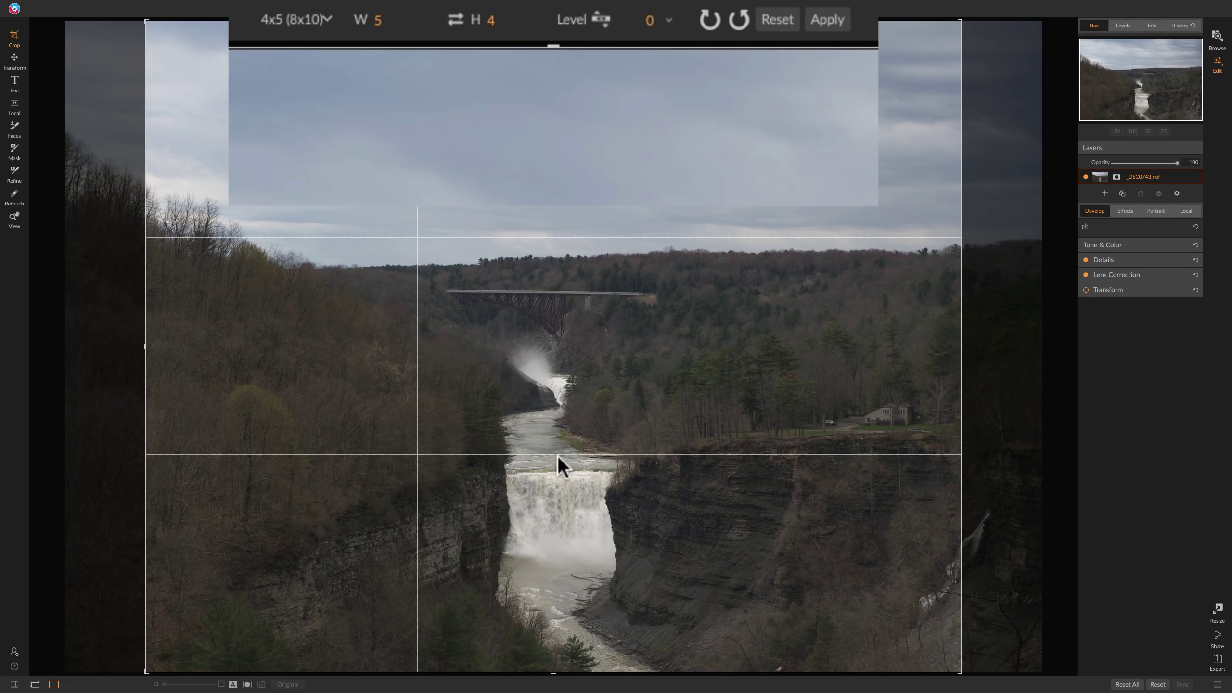
mouse_move(558, 466)
mouse_down()
mouse_move(437, 476)
mouse_move(450, 484)
mouse_move(430, 473)
mouse_up()
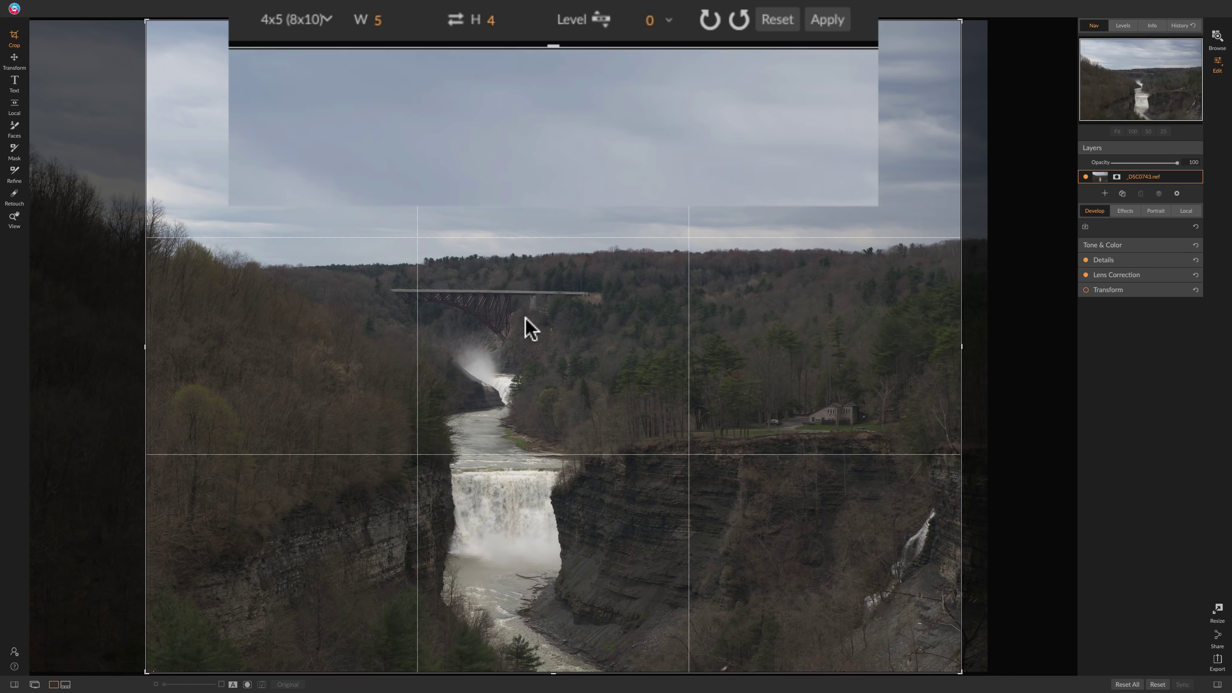
drag(525, 320, 520, 308)
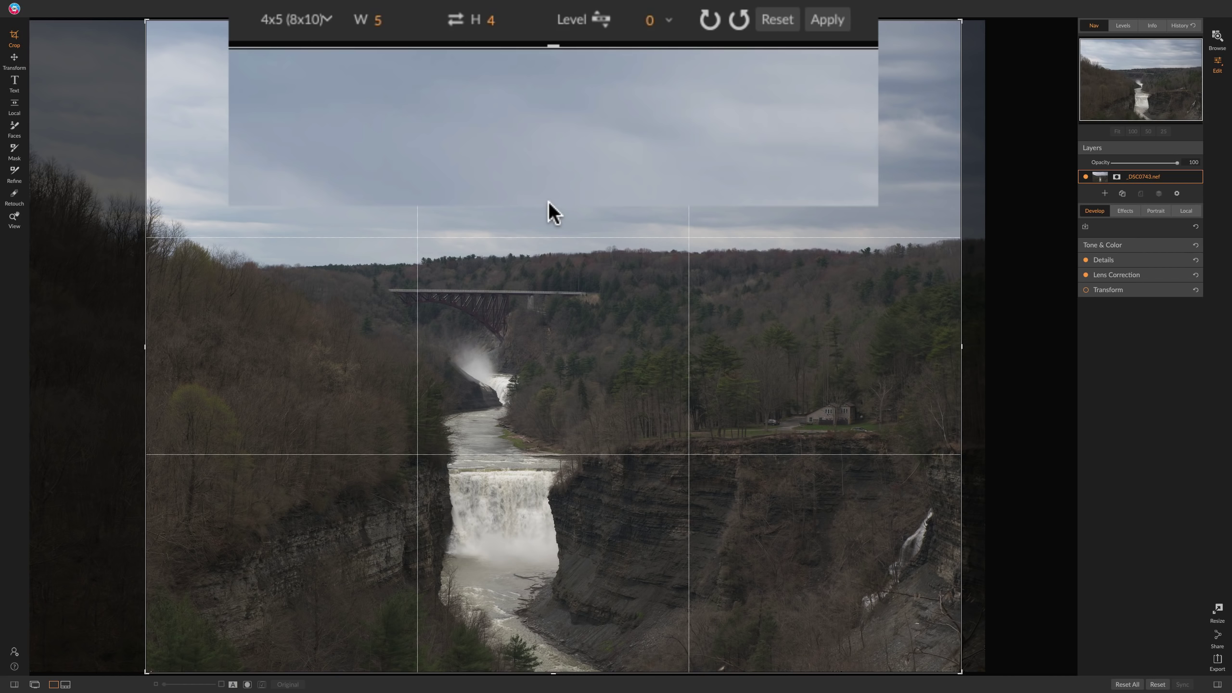
Step: Apply the 4x5 crop and expand the Tone & Color adjustments
click(828, 19)
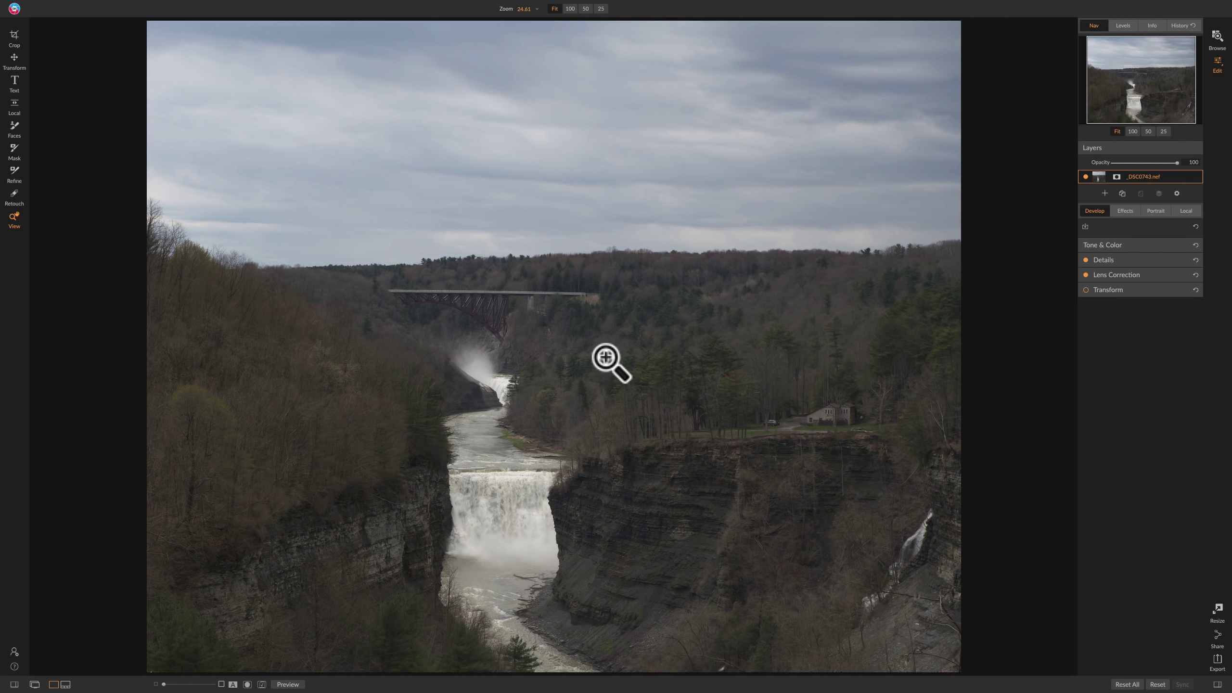
click(1127, 244)
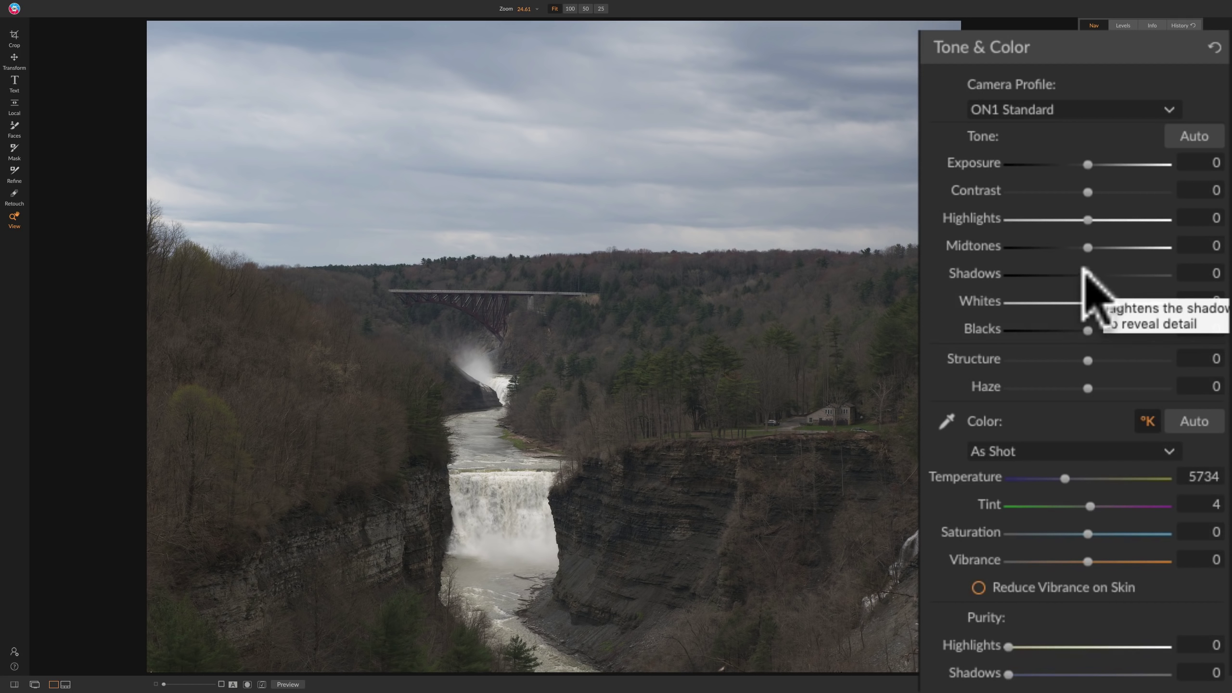
Step: Set Shadows to 28 and Highlights to -79, with Midtones reset to 0
drag(1086, 273, 1111, 267)
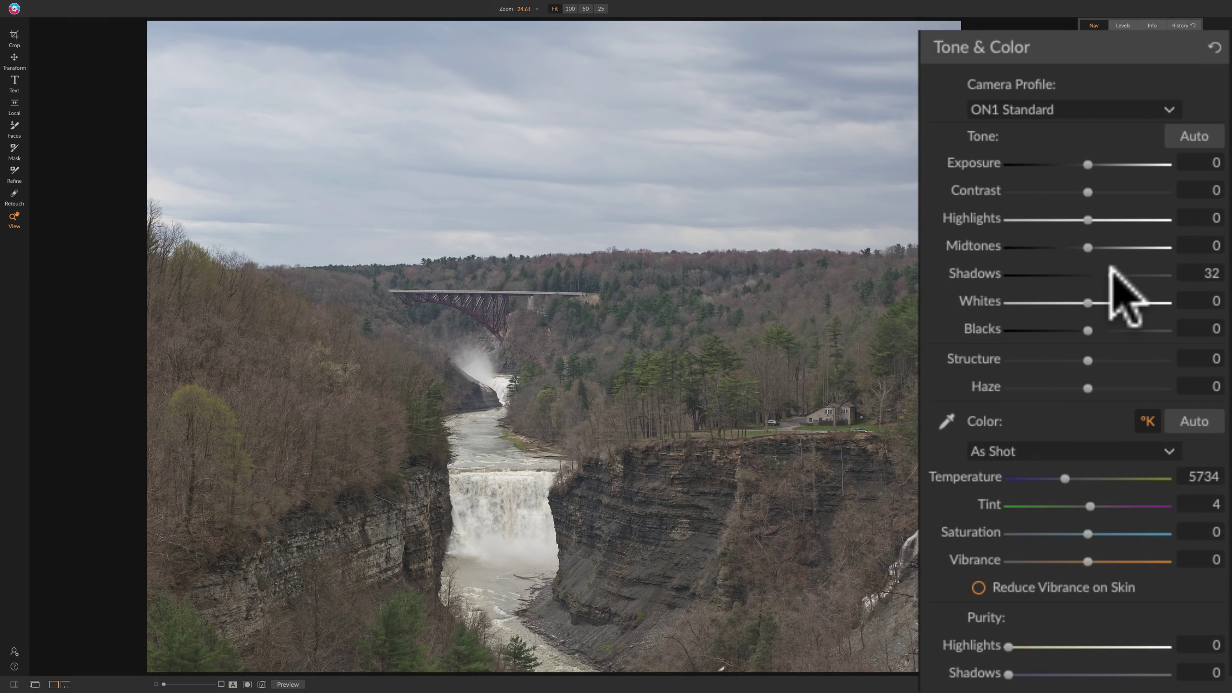
click(1111, 267)
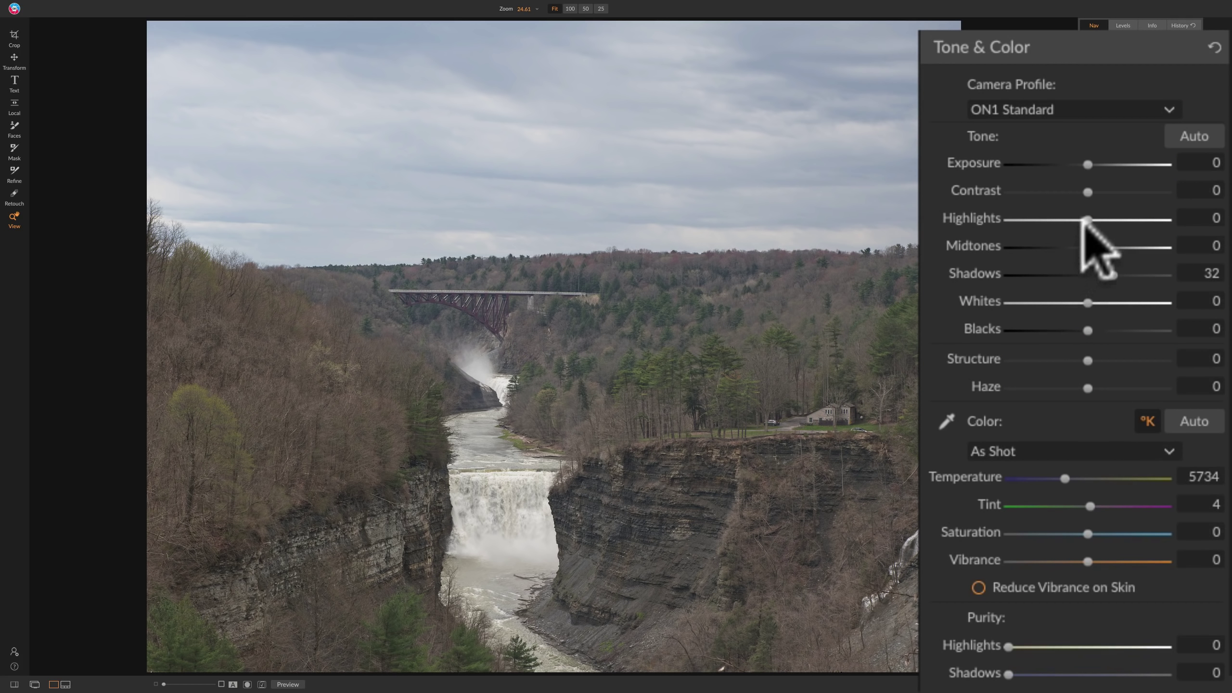
drag(1089, 215, 1021, 218)
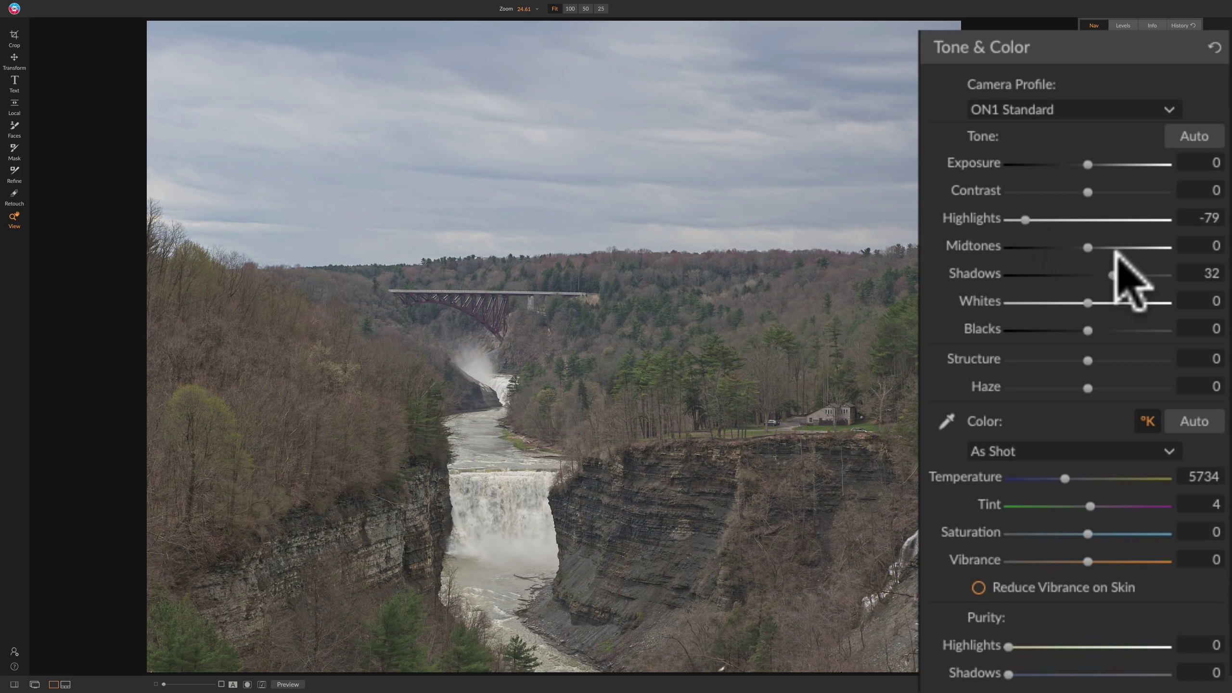
click(1112, 273)
drag(1112, 272, 1087, 247)
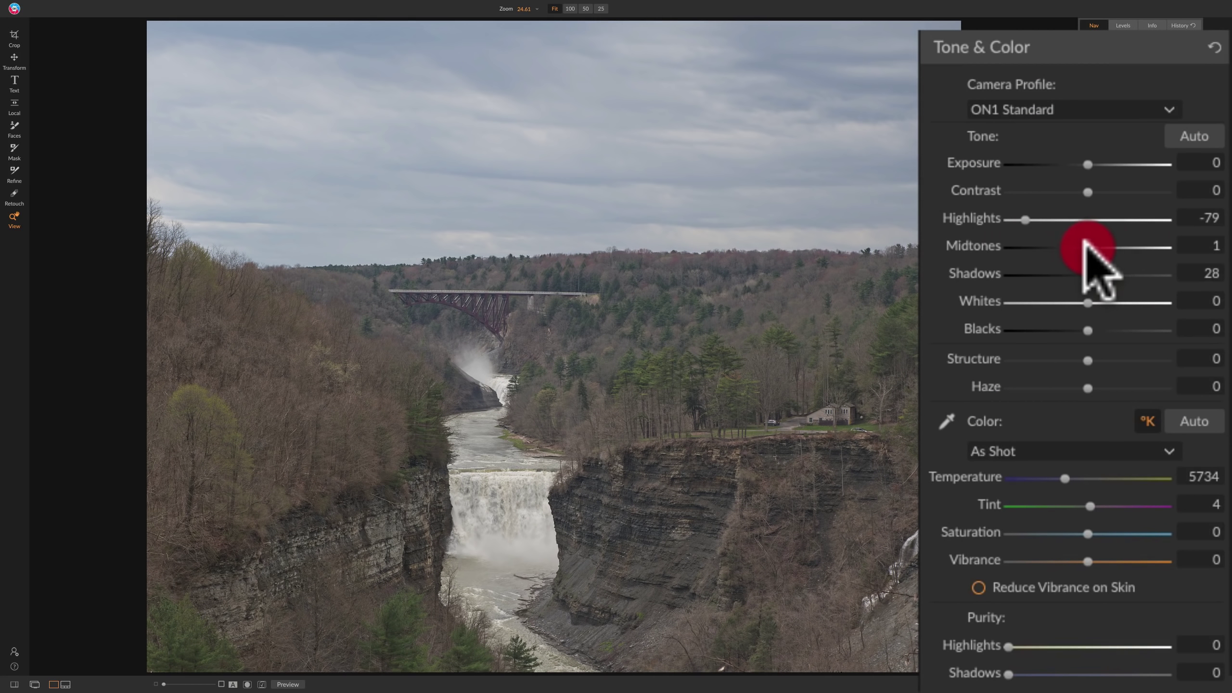
click(975, 252)
double_click(974, 247)
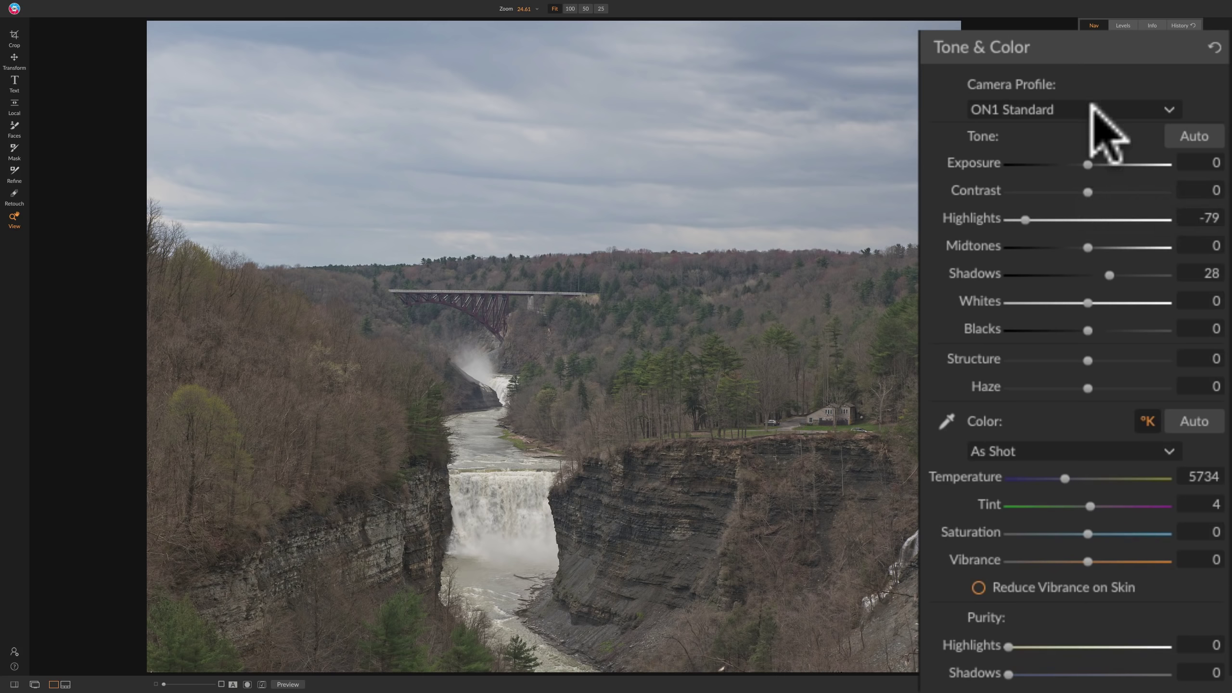
key(backslash)
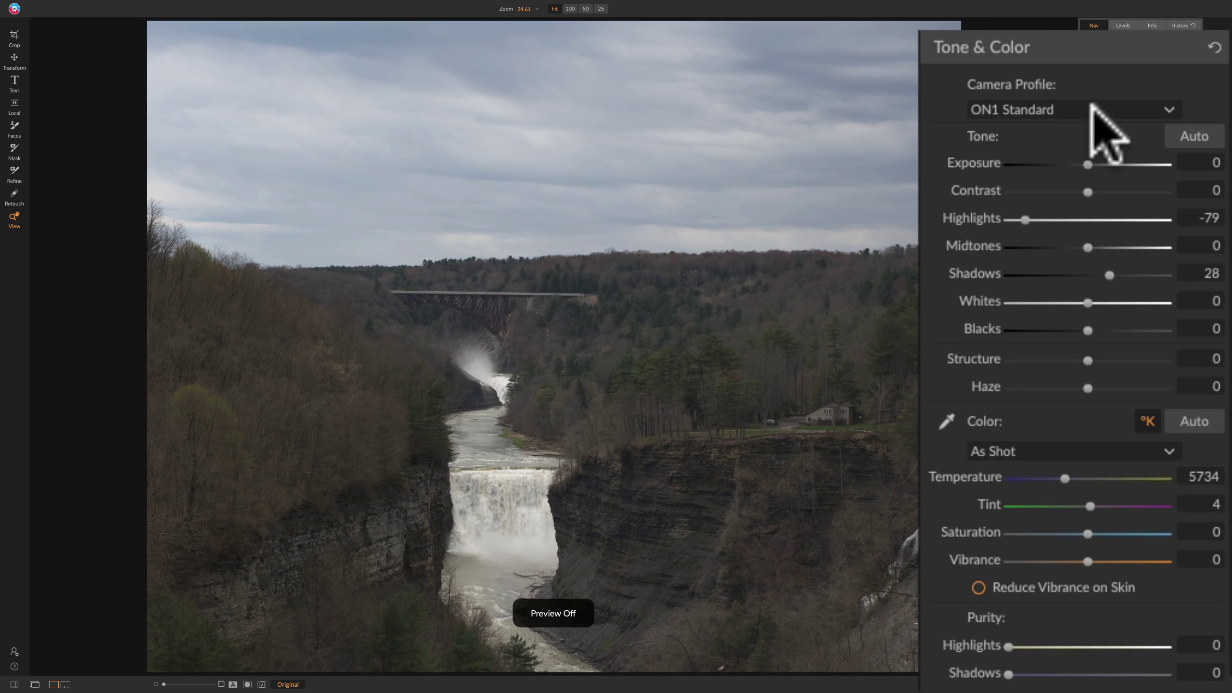
click(1091, 107)
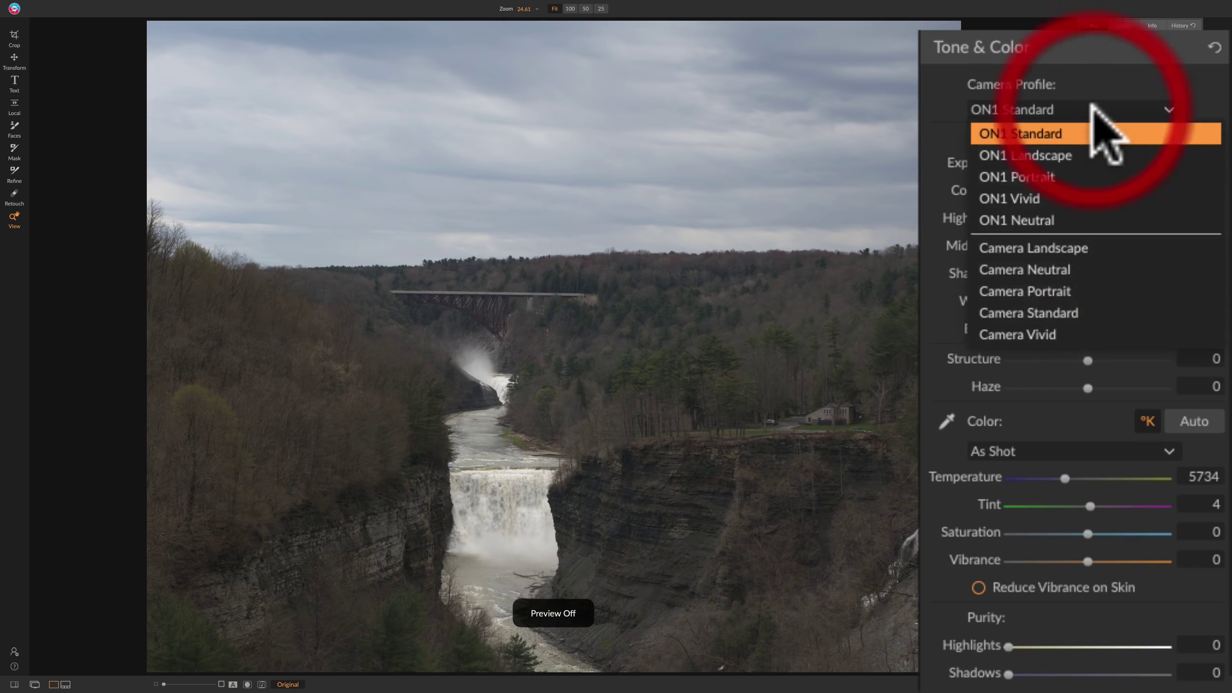
click(1087, 90)
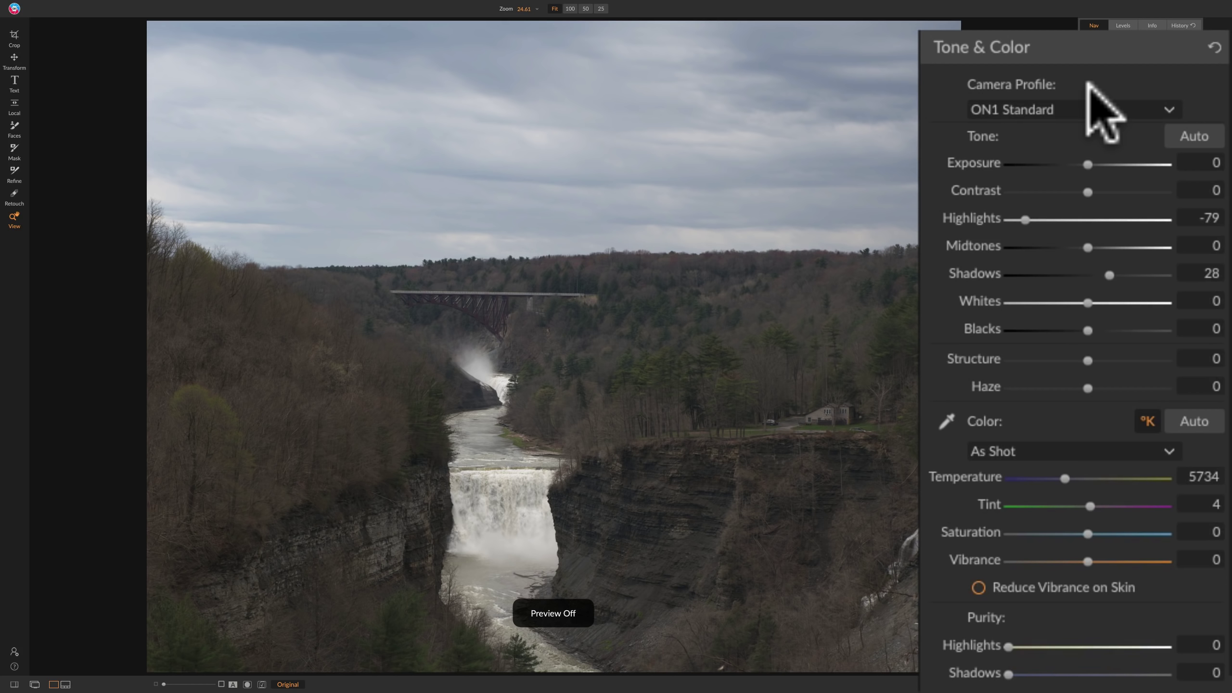
key(backslash)
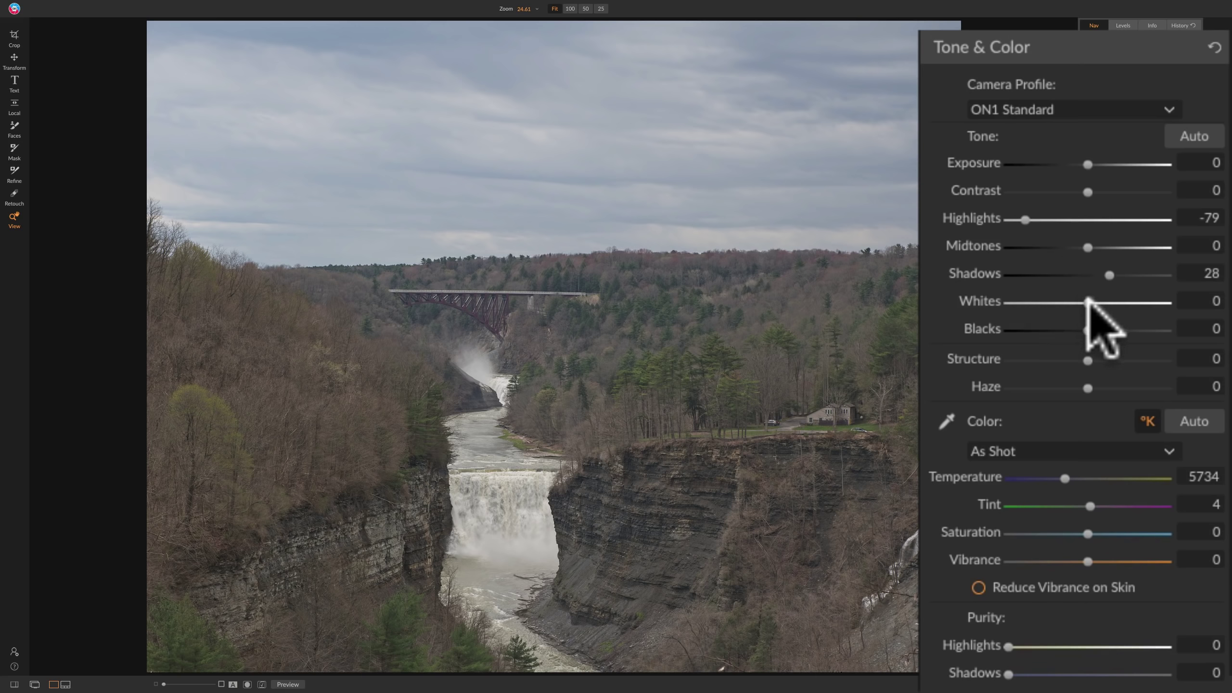
Step: With clipping warnings on, push Whites up to about 86, then settle it at 26
key(j)
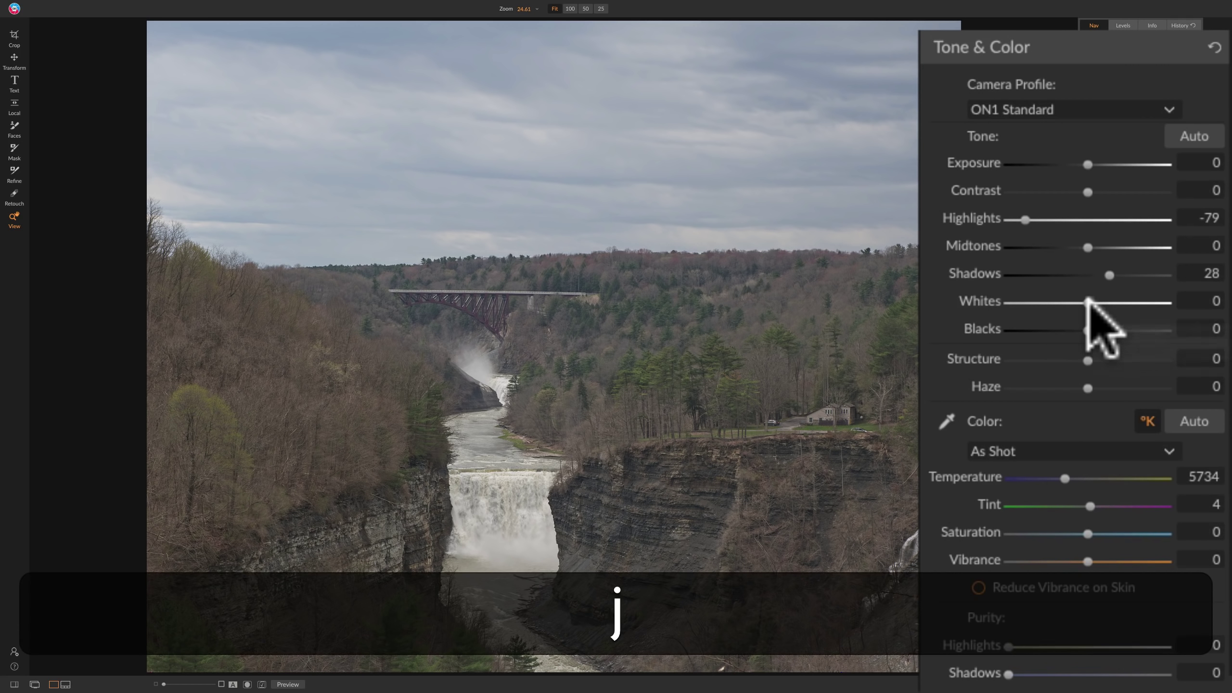
drag(1088, 302, 1155, 295)
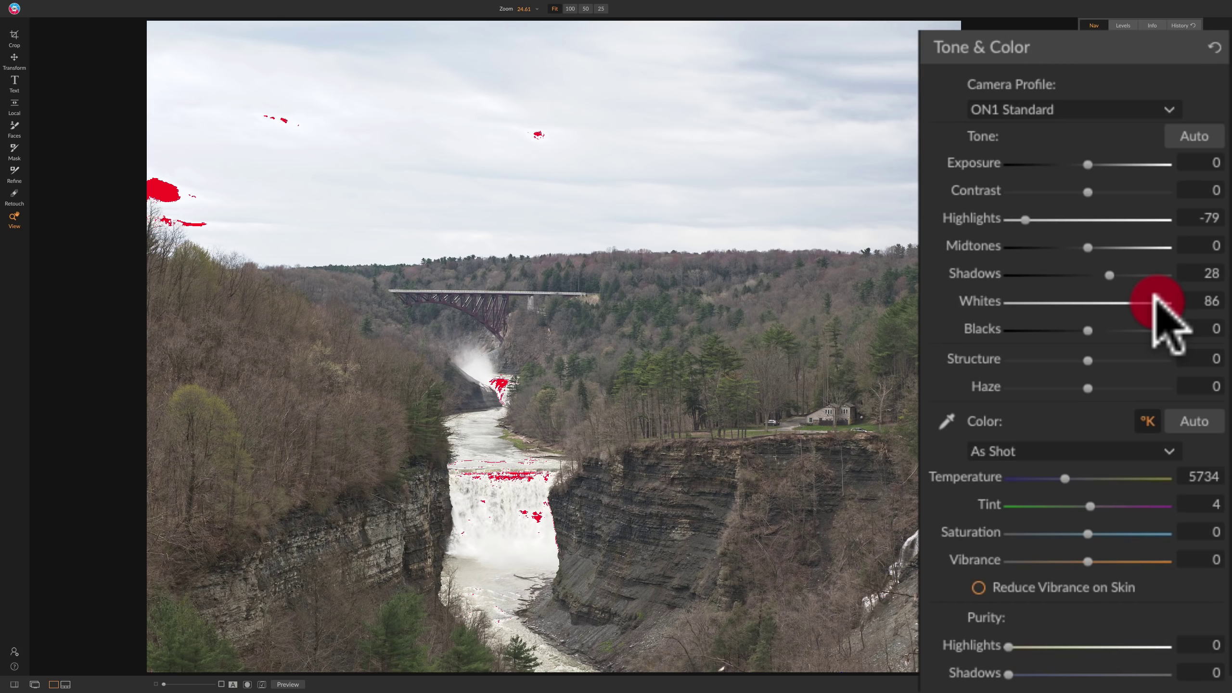
drag(1156, 295, 1106, 298)
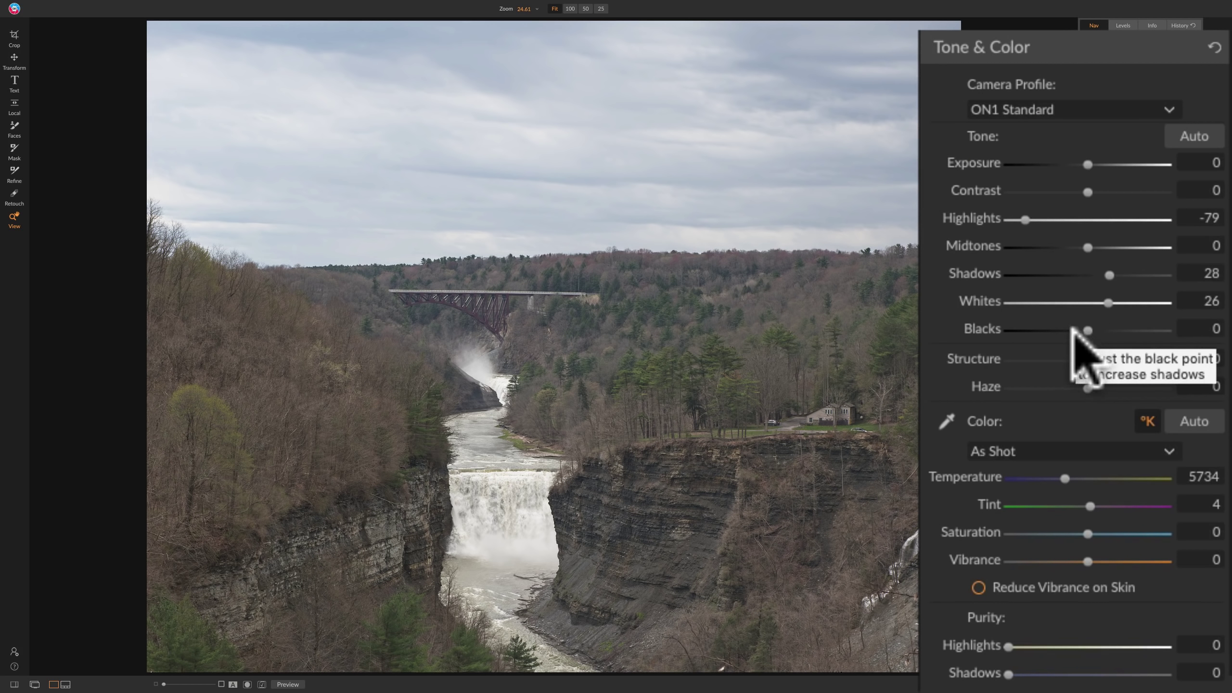
Step: With clipping warnings on, lower Blacks to -32 to deepen the darkest tones
key(j)
click(1088, 332)
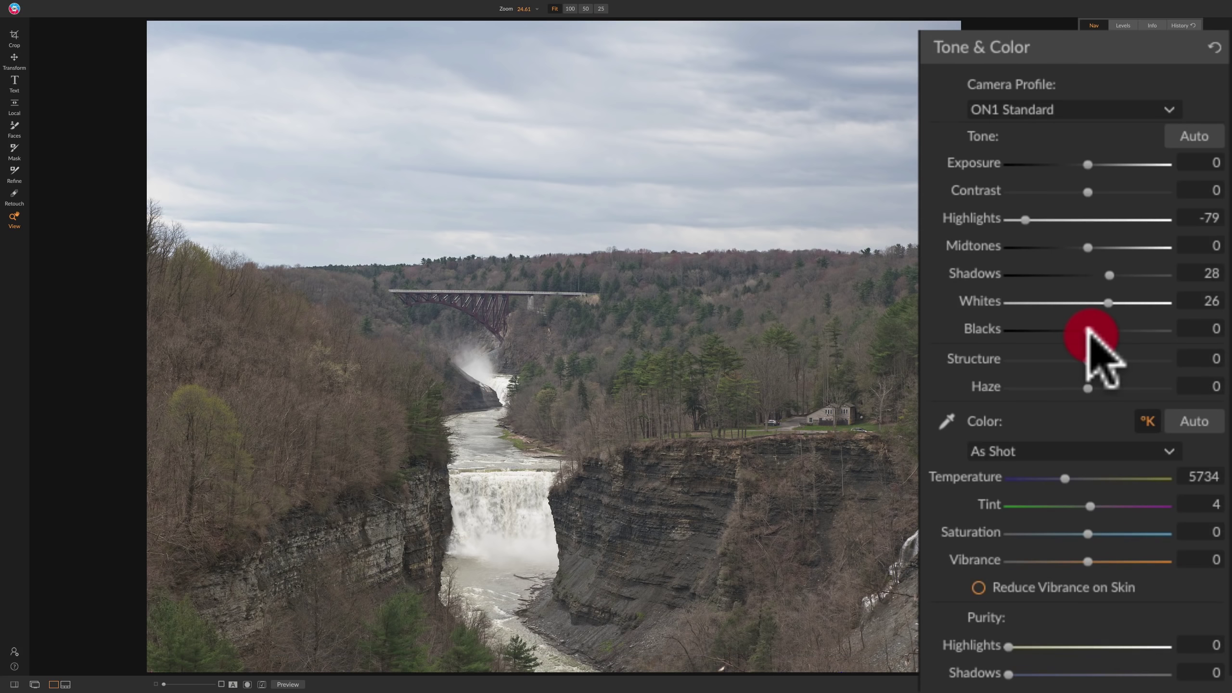
drag(1090, 329, 1058, 330)
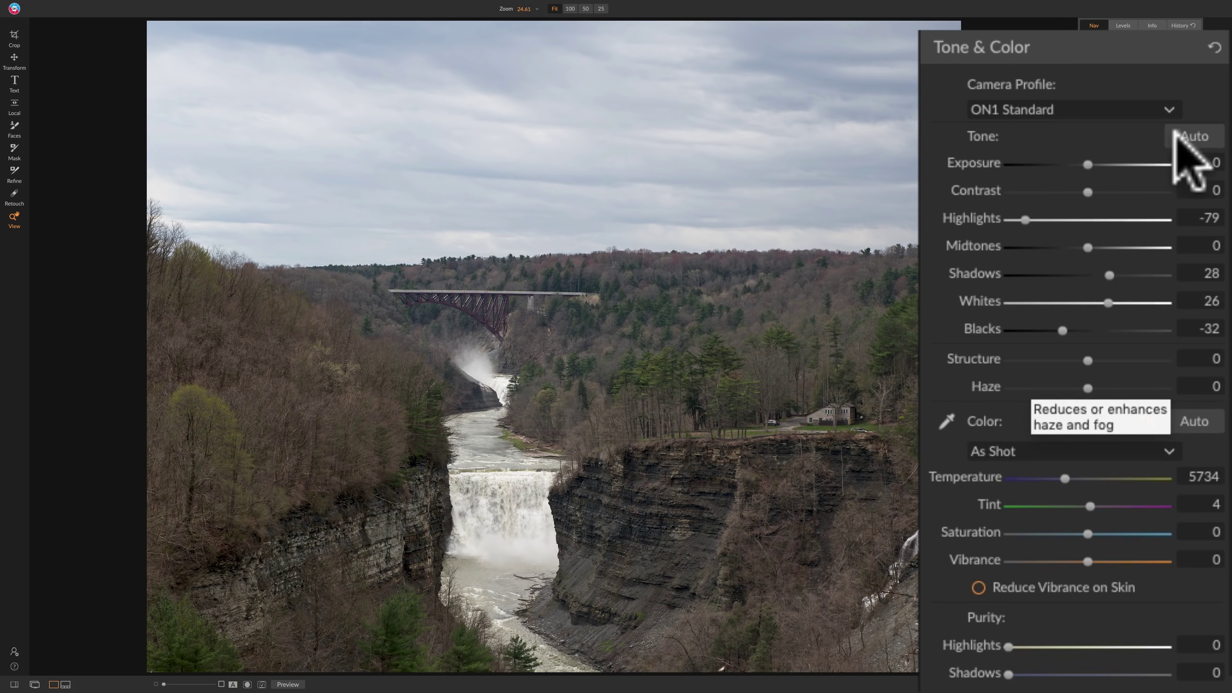
Step: Change the camera profile from ON1 Standard to ON1 Landscape and compare before/after
click(1160, 110)
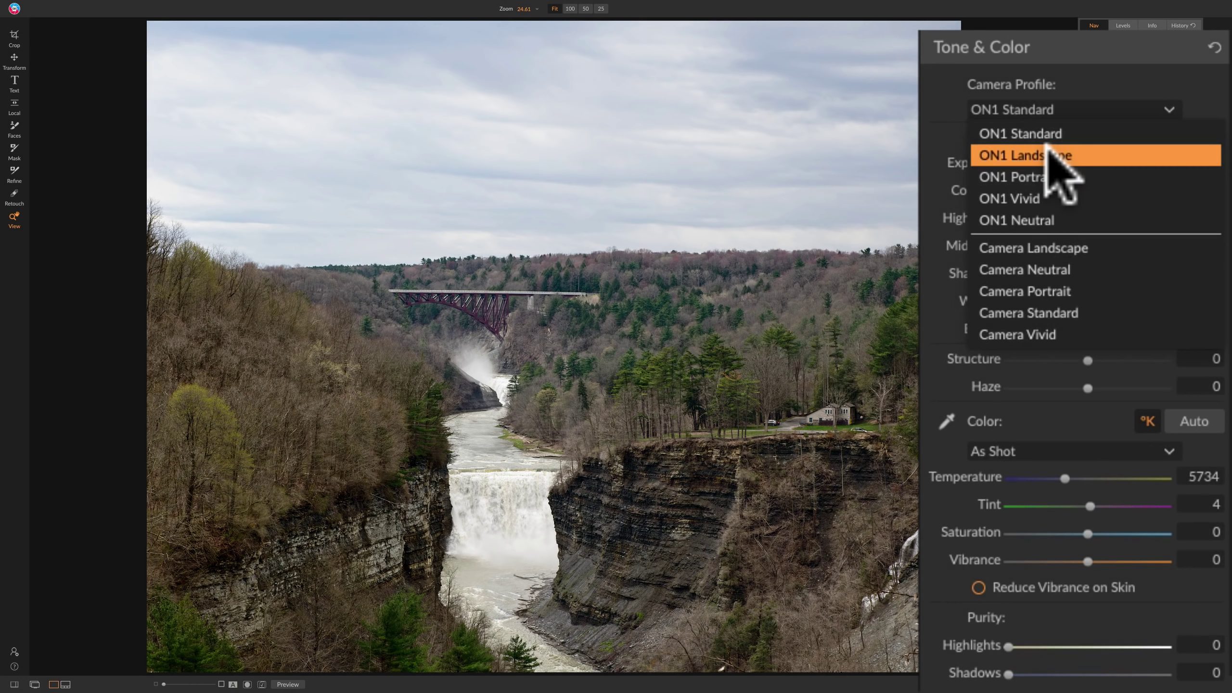
click(1048, 147)
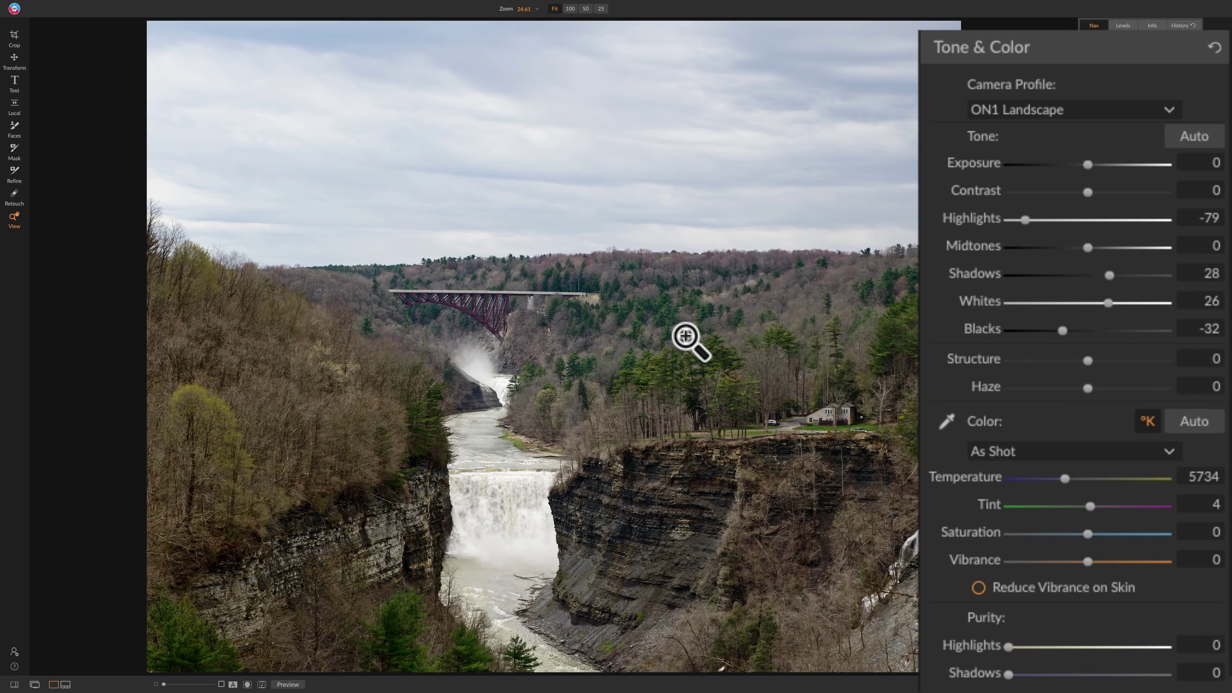
key(backslash)
key(backslash)
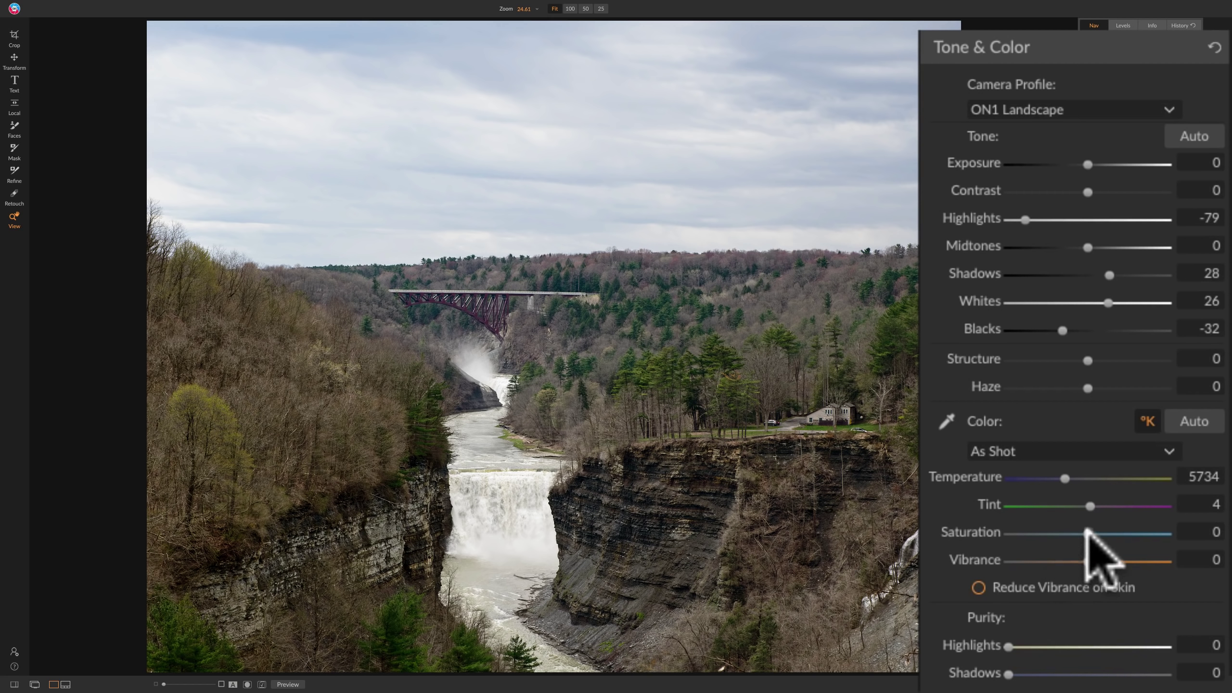
Step: Slightly raise saturation and set Haze to -19 to clear the distant hills
drag(1087, 530, 1101, 529)
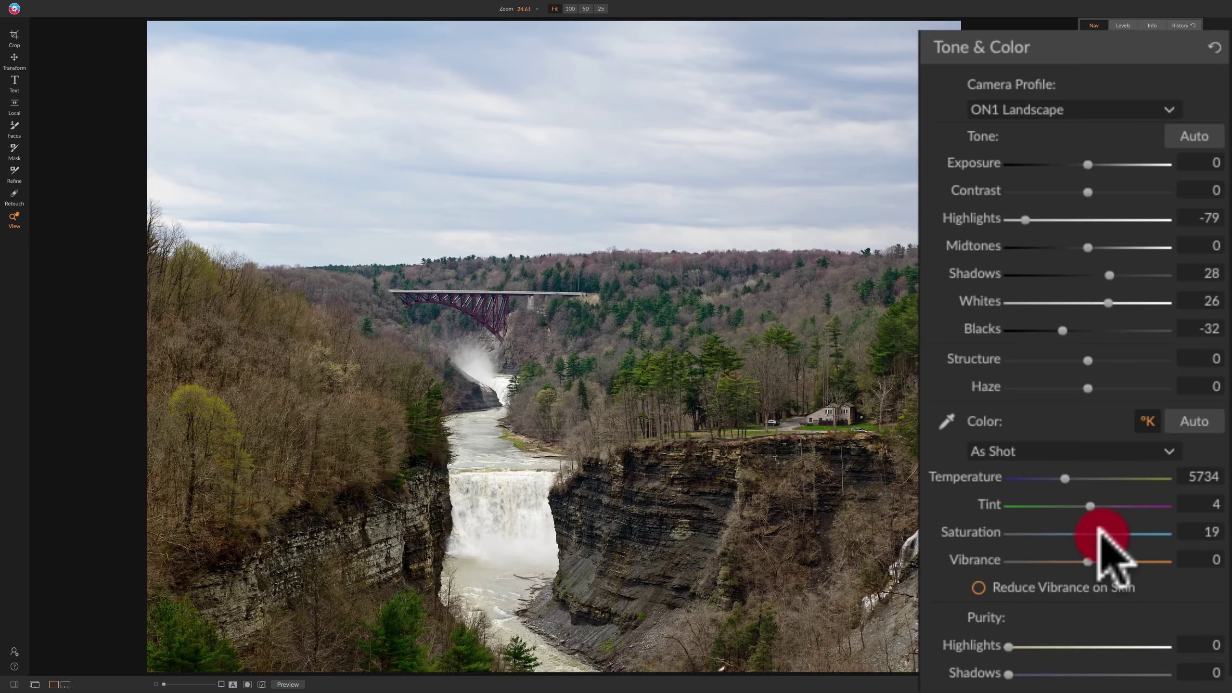
drag(1100, 530, 1097, 529)
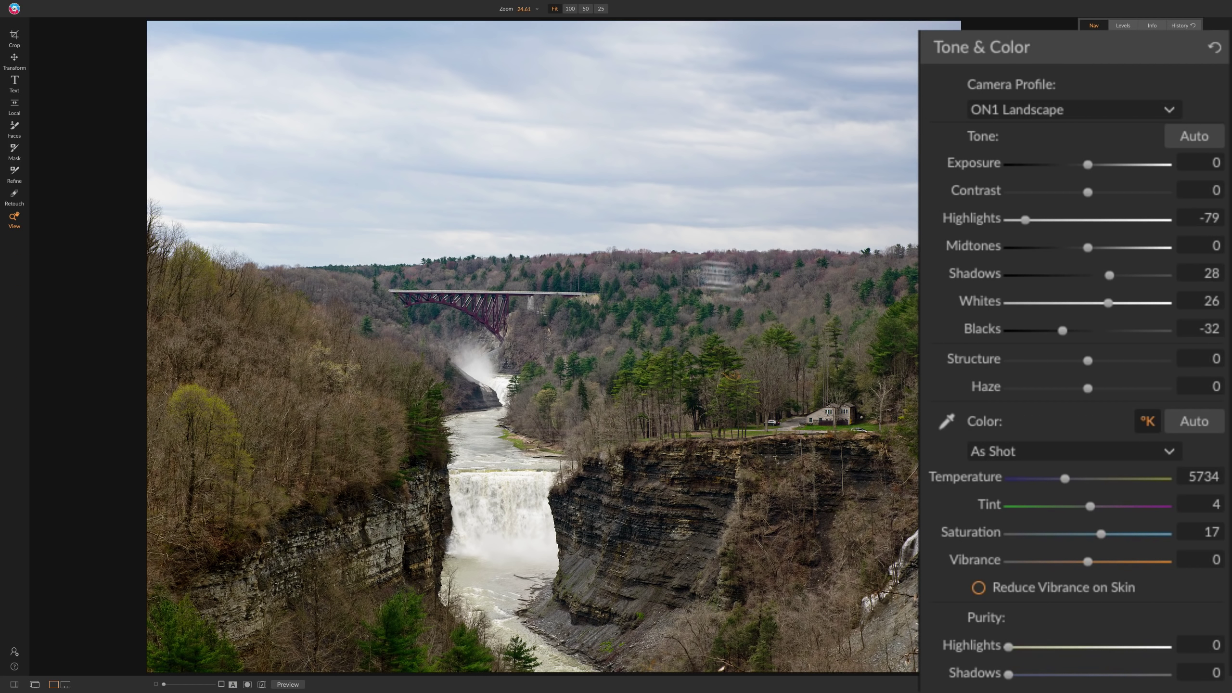
click(1083, 384)
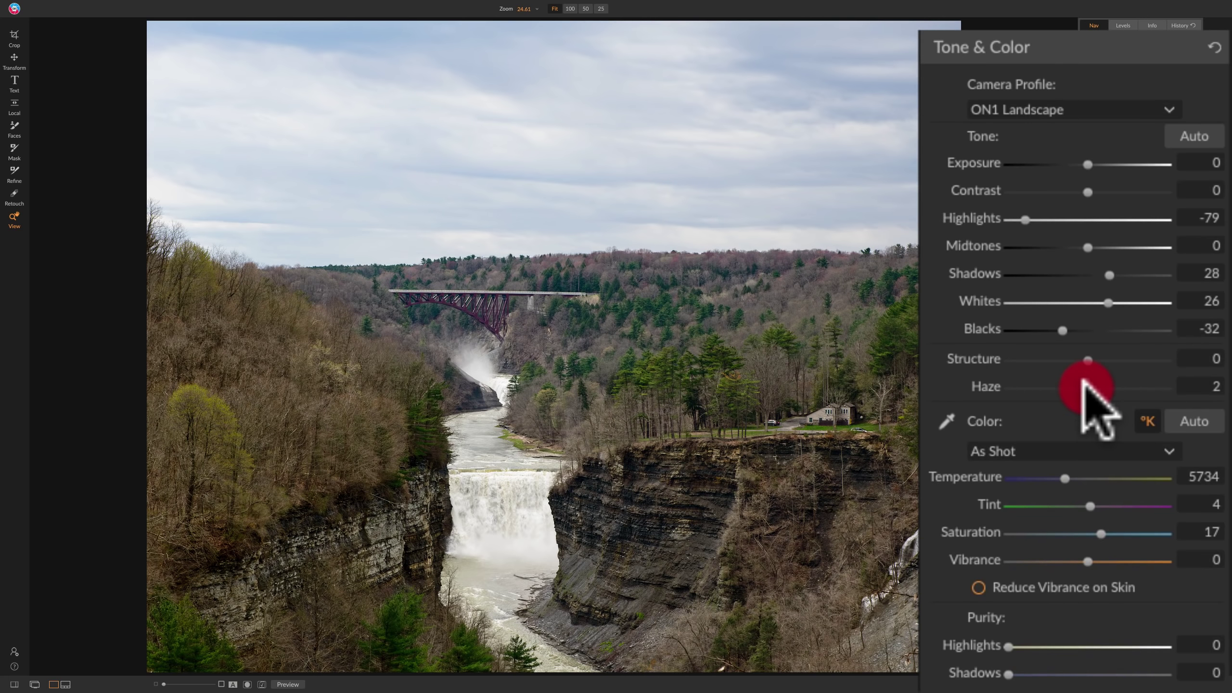
drag(1084, 380, 1070, 381)
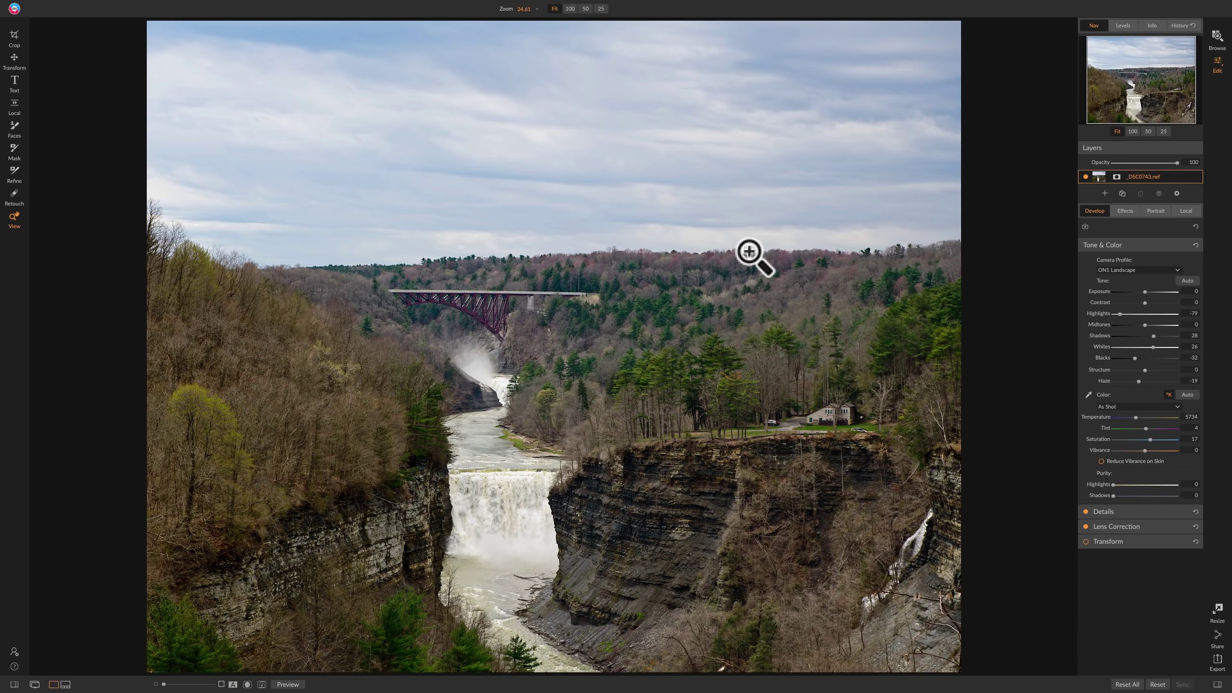
Step: Collapse Tone & Color, disable Details, and expand Lens Correction with its Nikon lens profile
click(1154, 241)
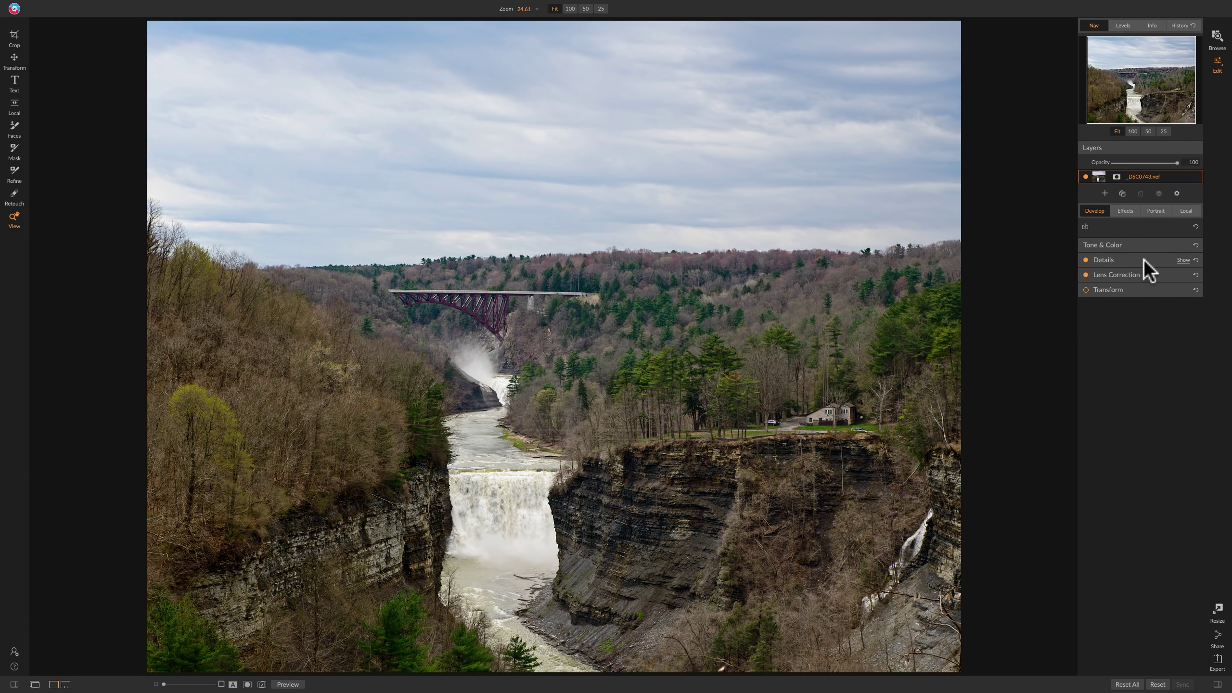
click(1144, 259)
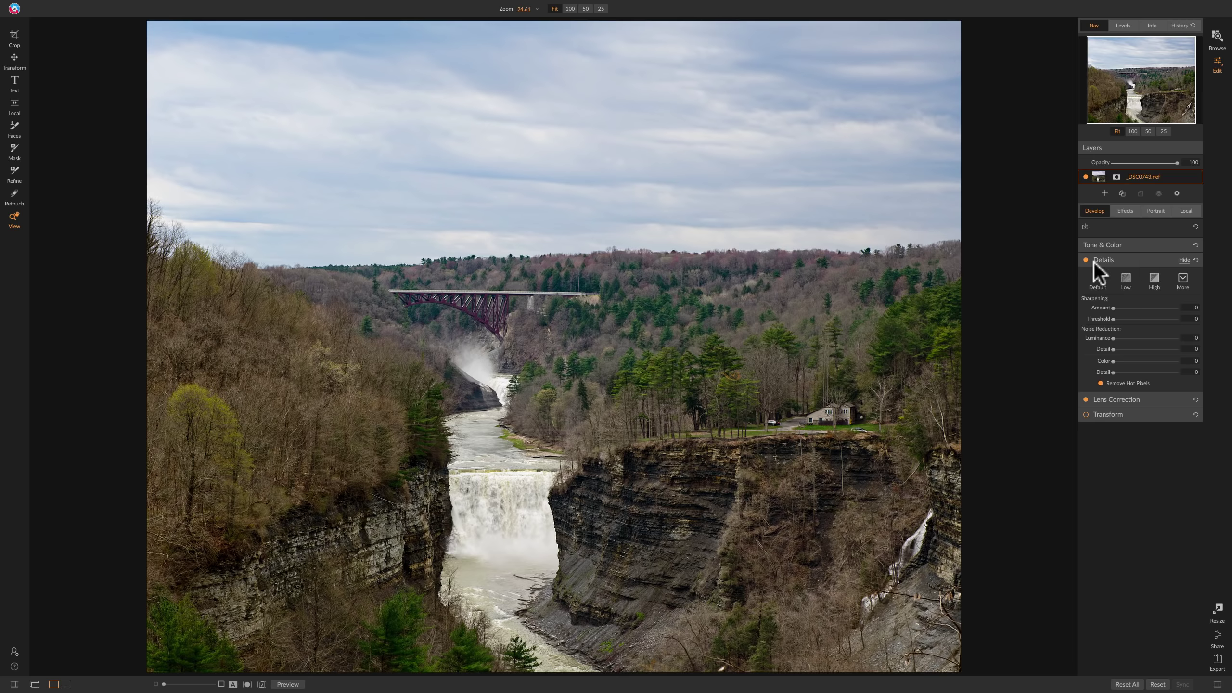
click(1087, 260)
click(1128, 261)
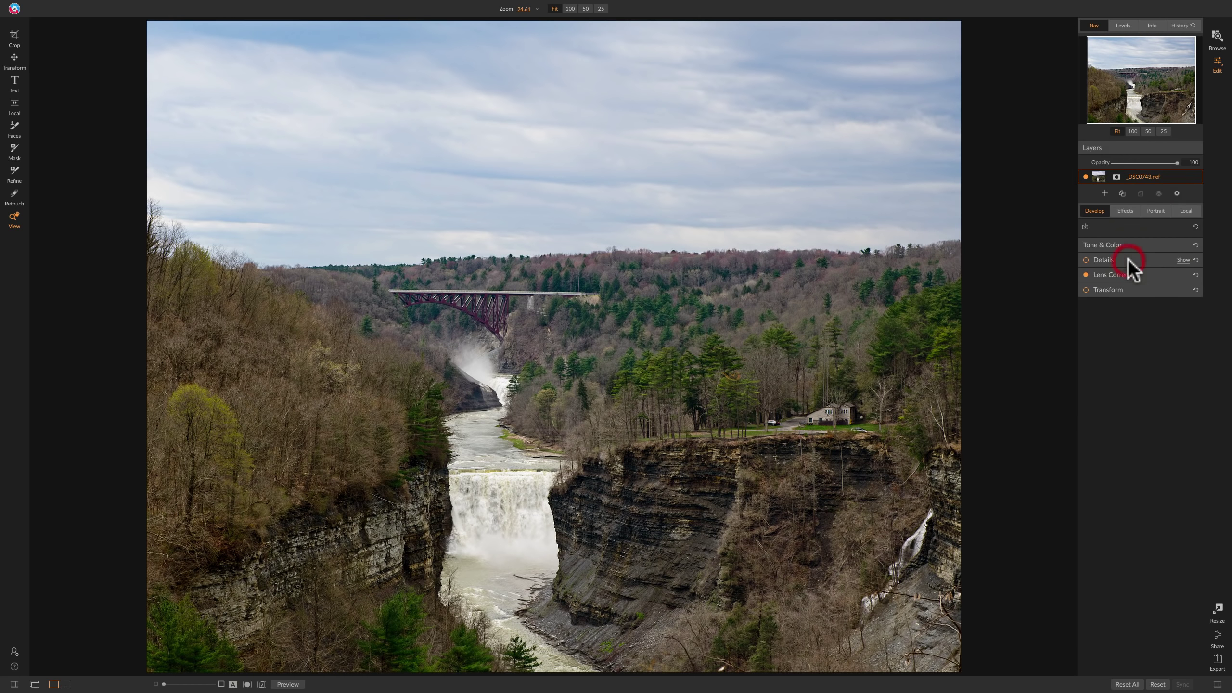
click(1144, 275)
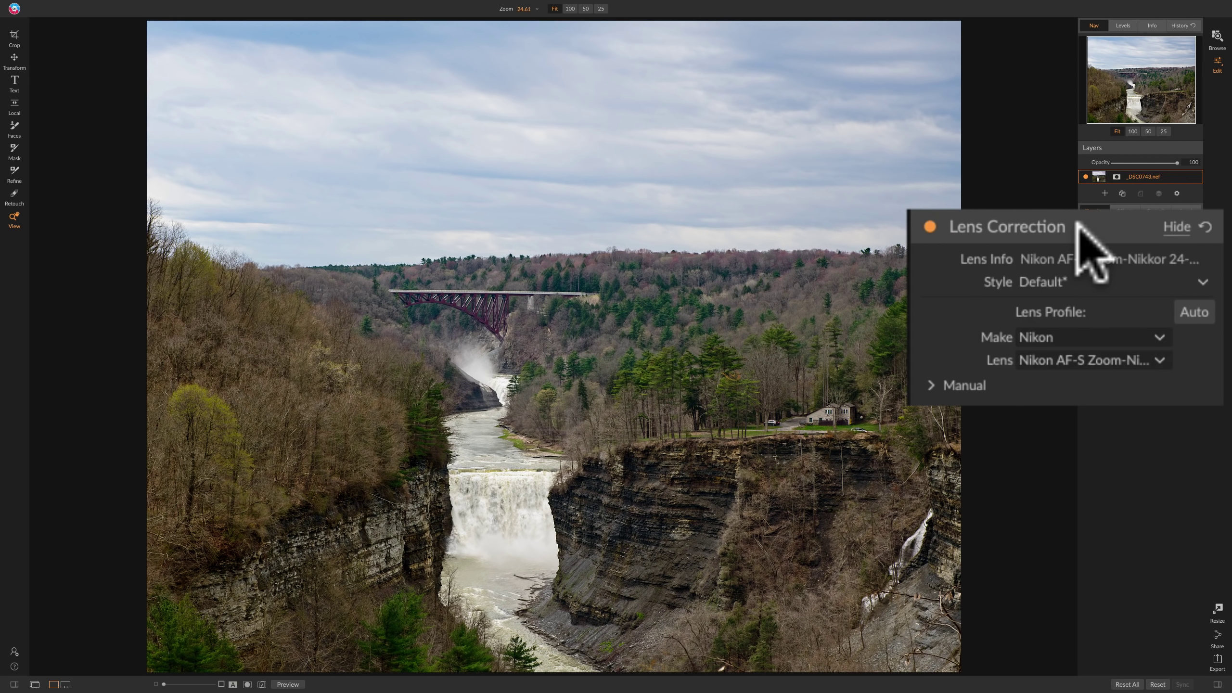
Step: Keep the detected Nikon lens profile, collapse Lens Correction, and go to the Effects filters
click(1086, 245)
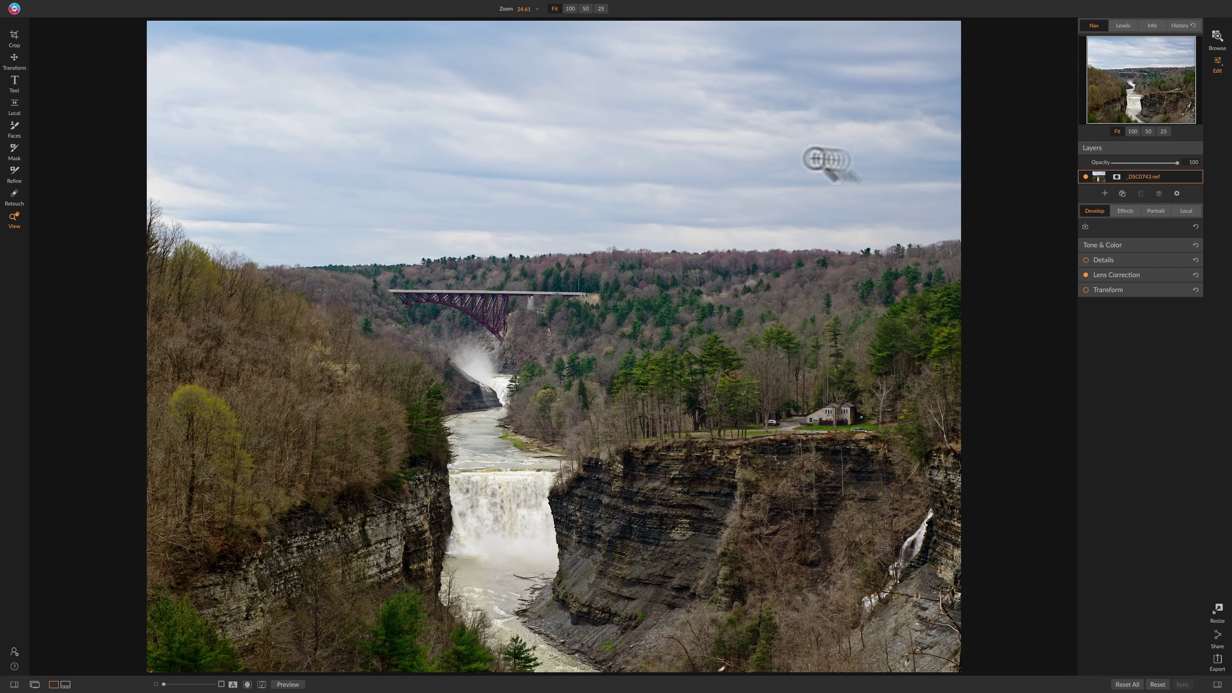
click(1116, 209)
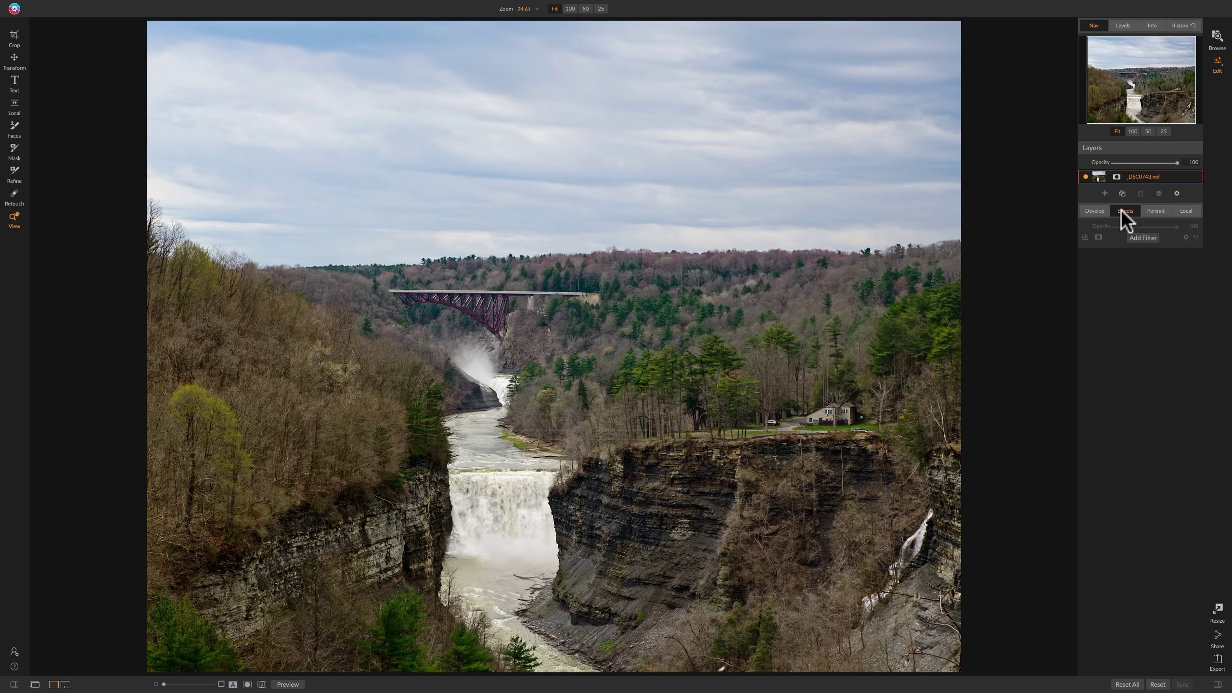
Step: Check the bridge and the treeline above it at 100%, then bring up the Filters browser
click(553, 225)
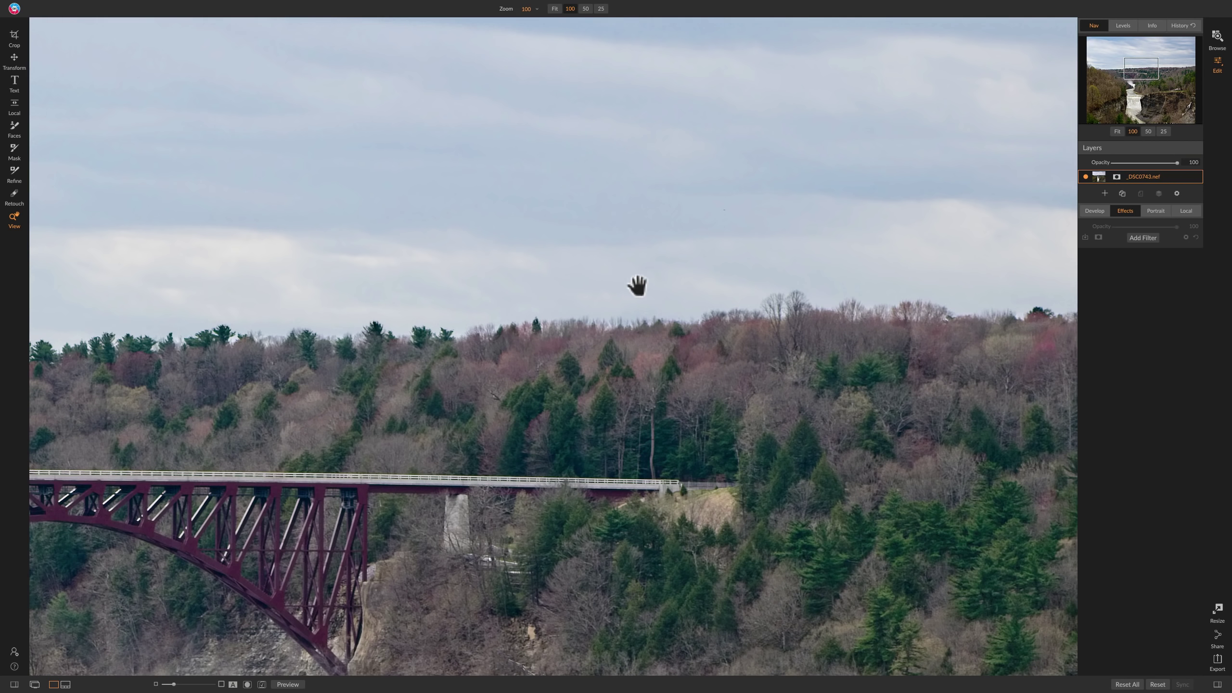
click(628, 276)
click(622, 234)
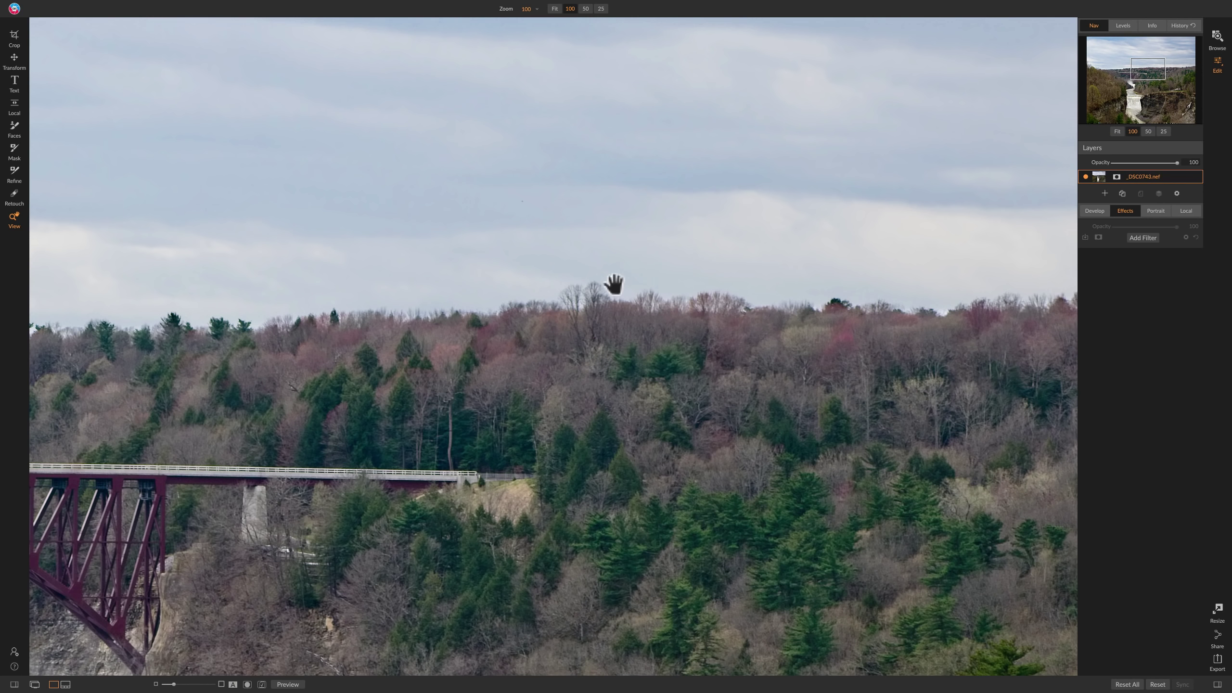
click(1007, 121)
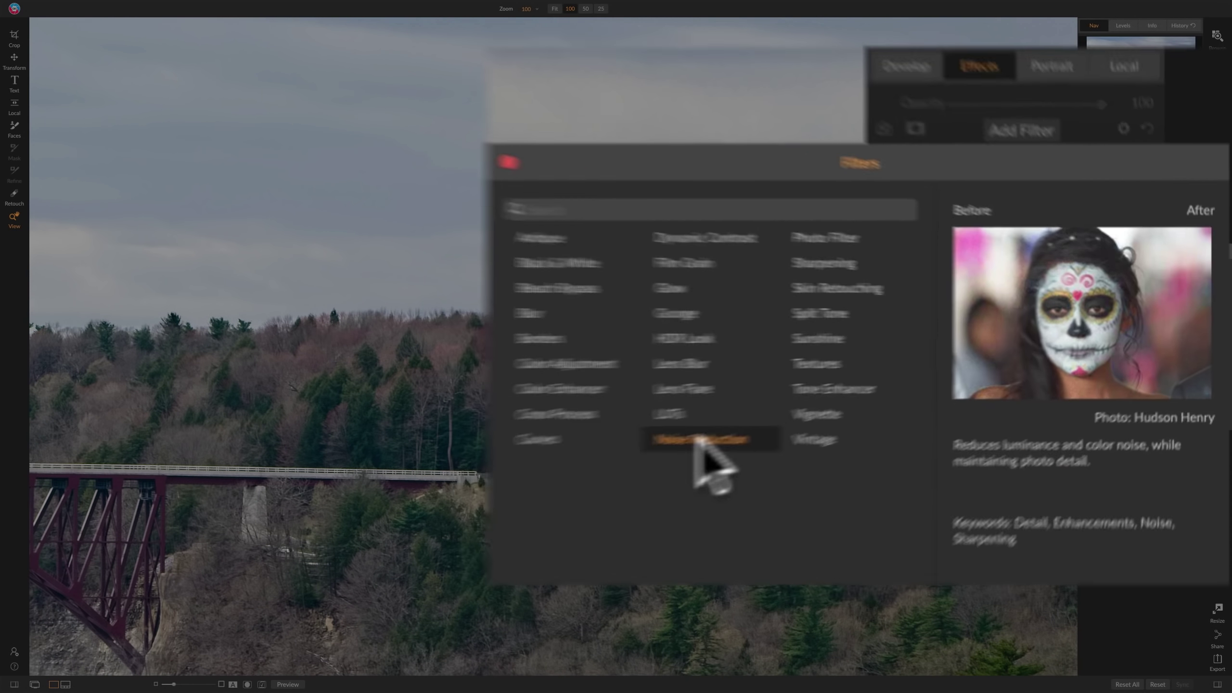
Step: Add Noise Reduction in the Subtle style with Color lowered to 10 (Luminance 20, Detail 40)
click(673, 446)
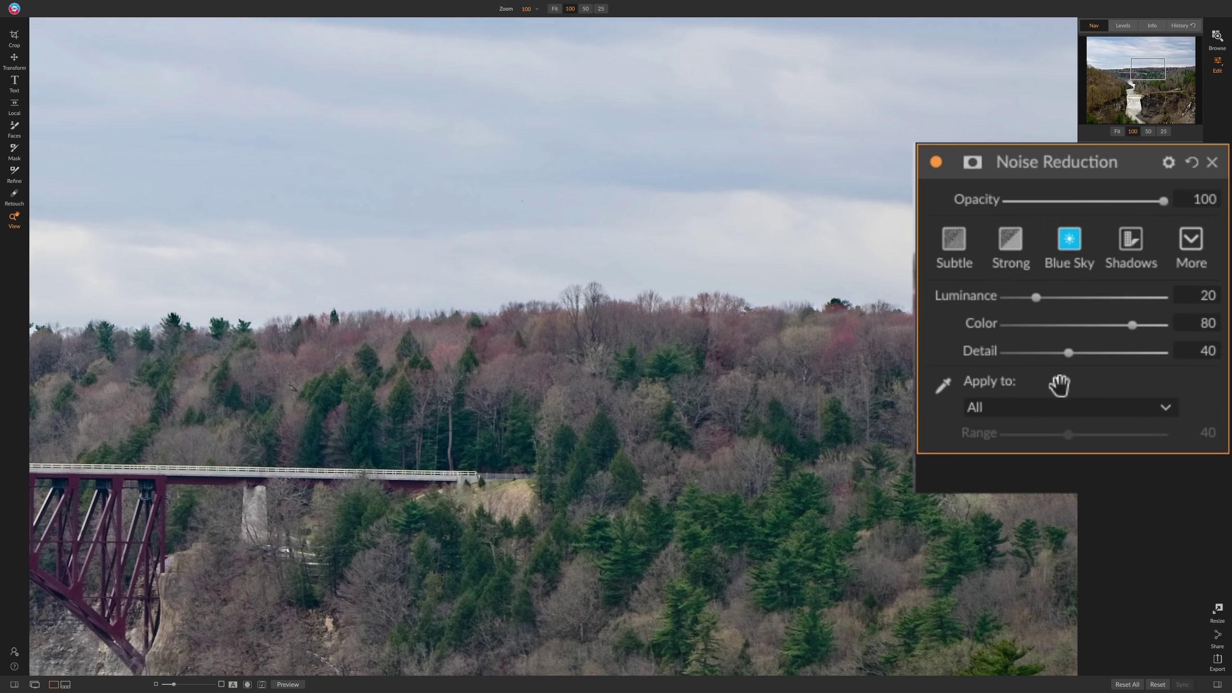
click(1191, 245)
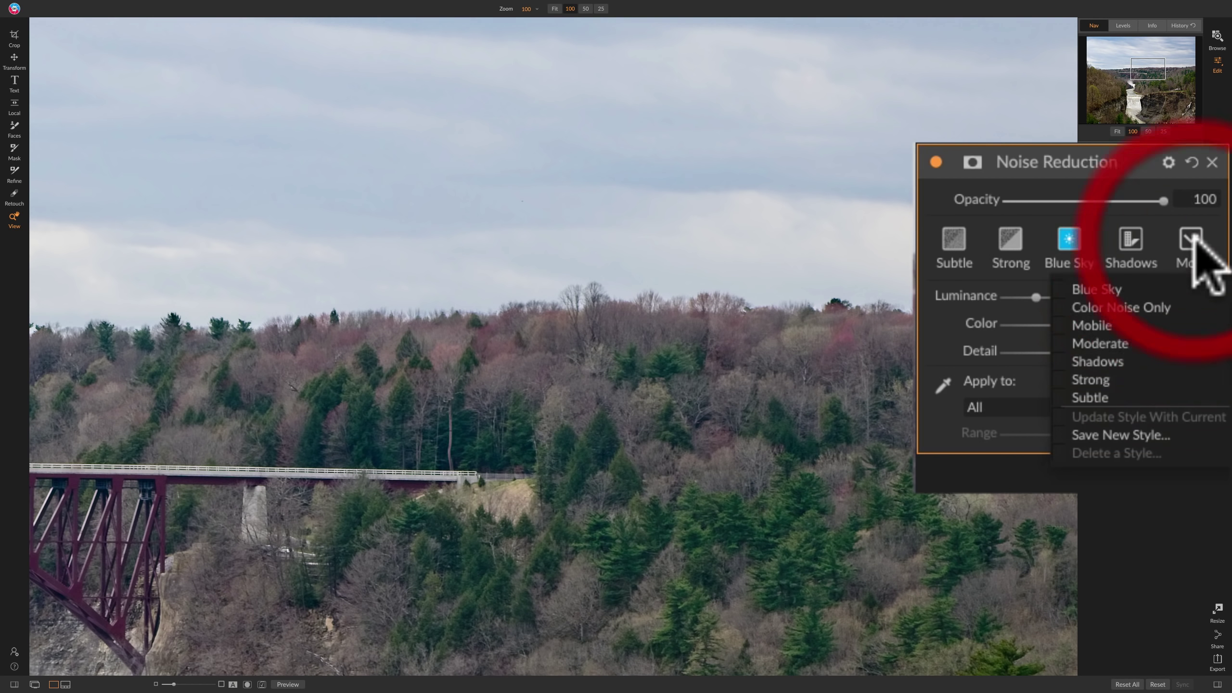
click(1098, 397)
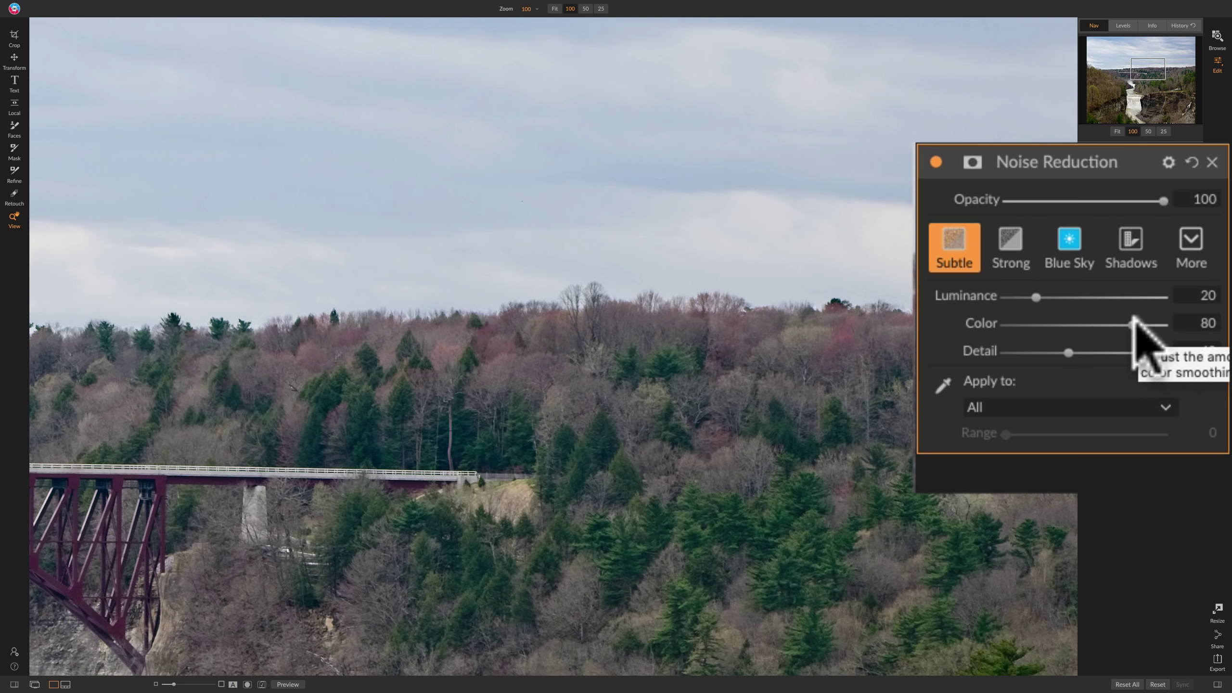
drag(1136, 324, 1015, 320)
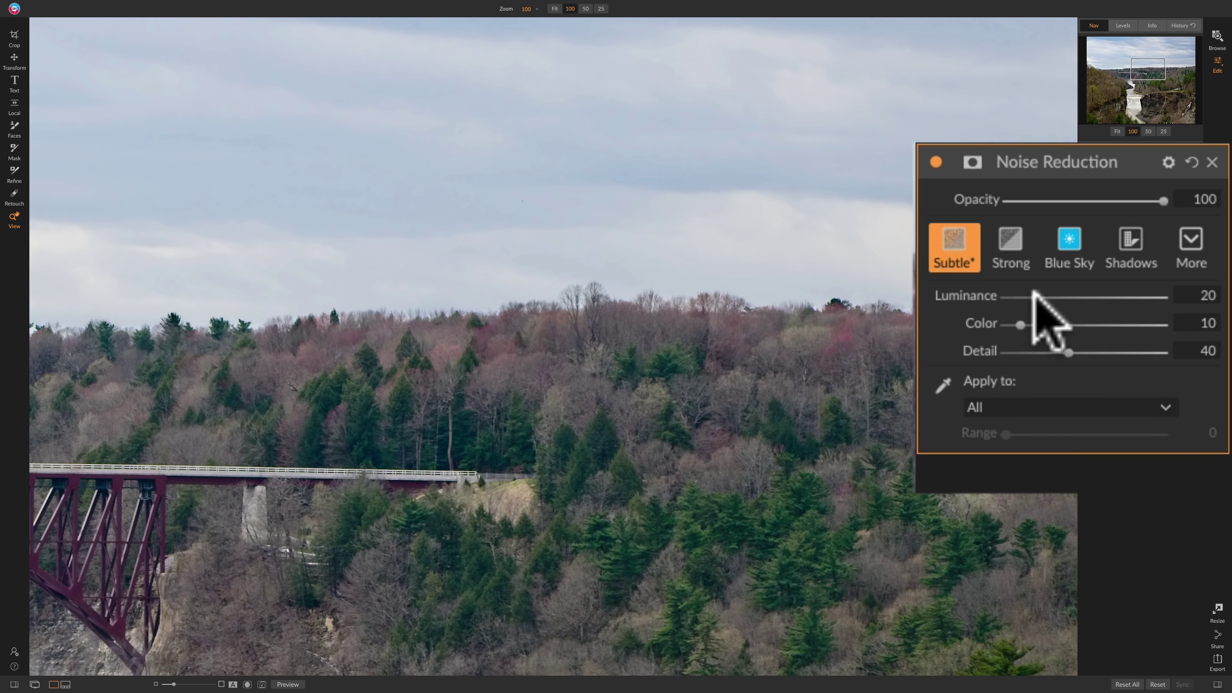
click(1034, 293)
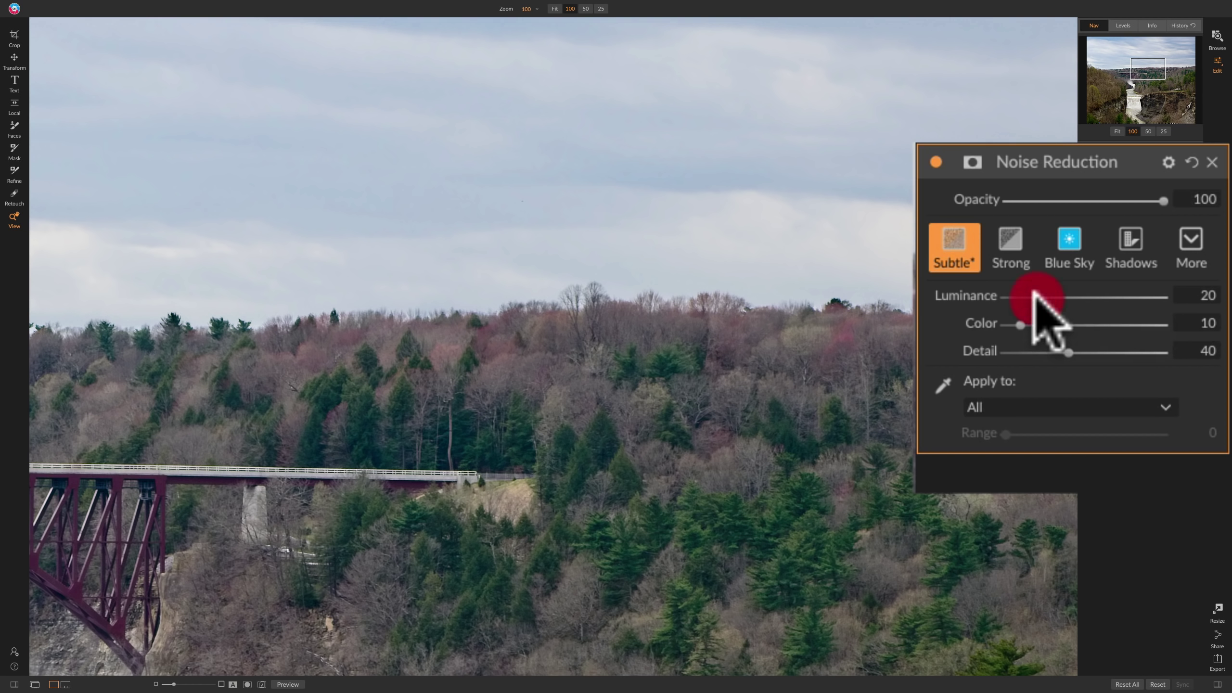
click(505, 231)
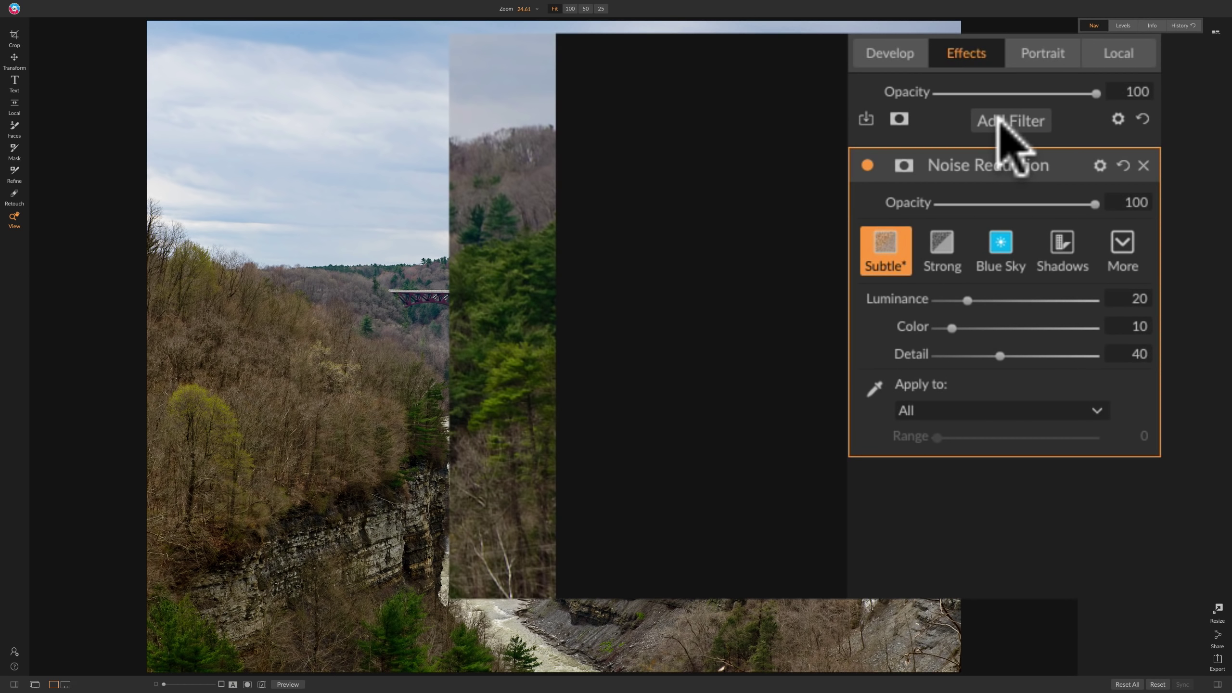
Step: Add a Sunshine filter at Amount 50 and compare it on and off on the waterfall at 100%
click(998, 121)
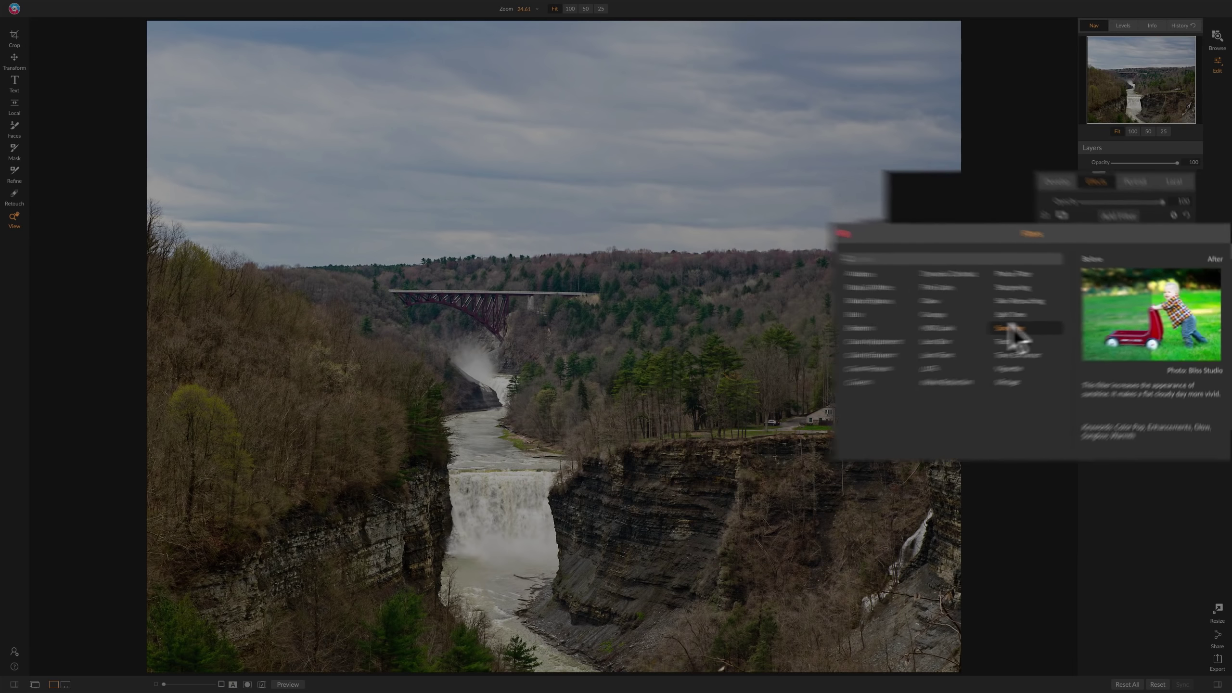
click(1059, 326)
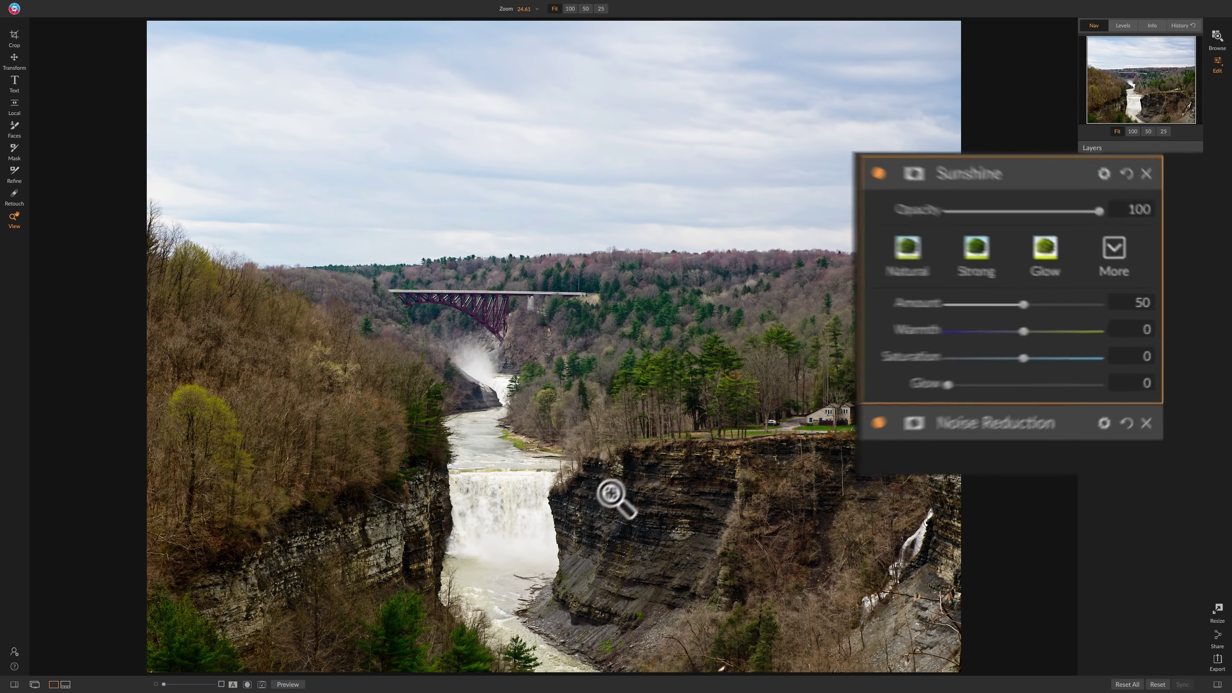
click(503, 534)
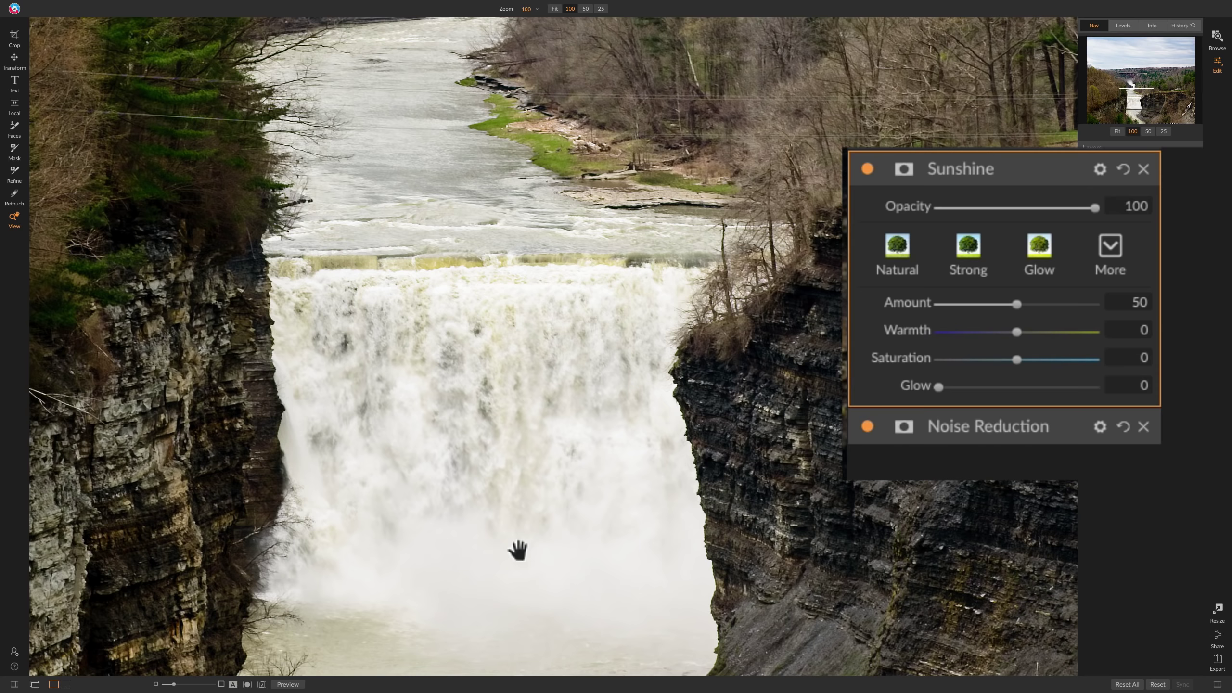
click(559, 436)
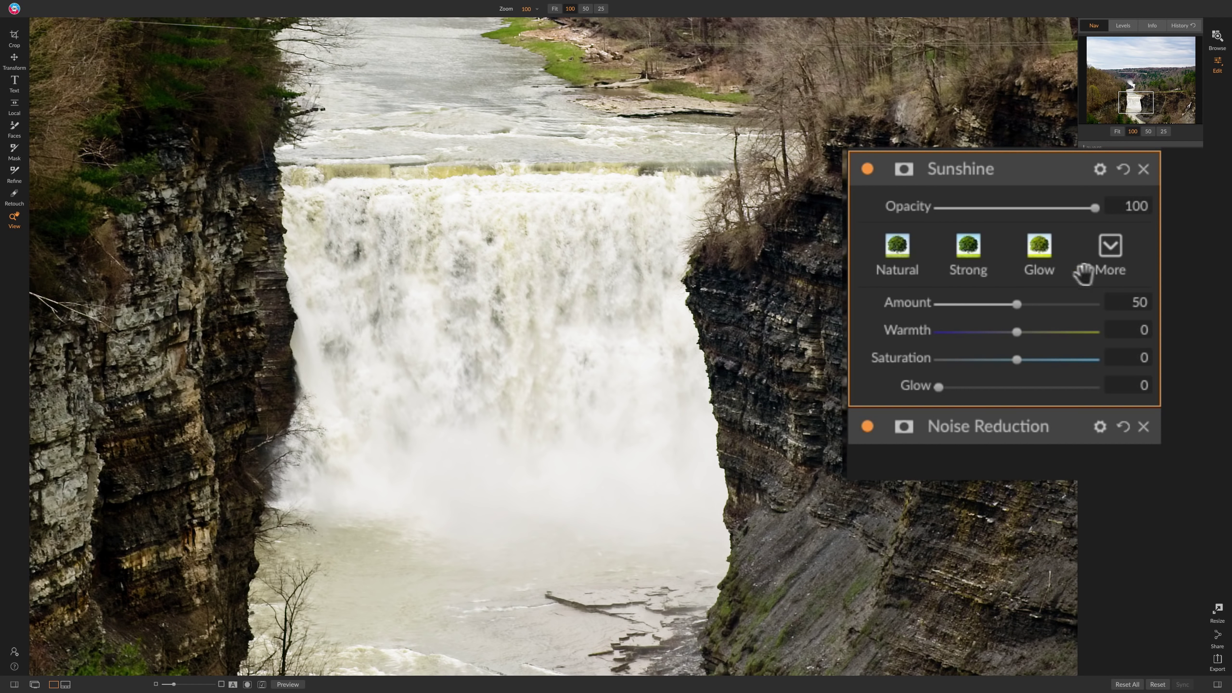
click(867, 168)
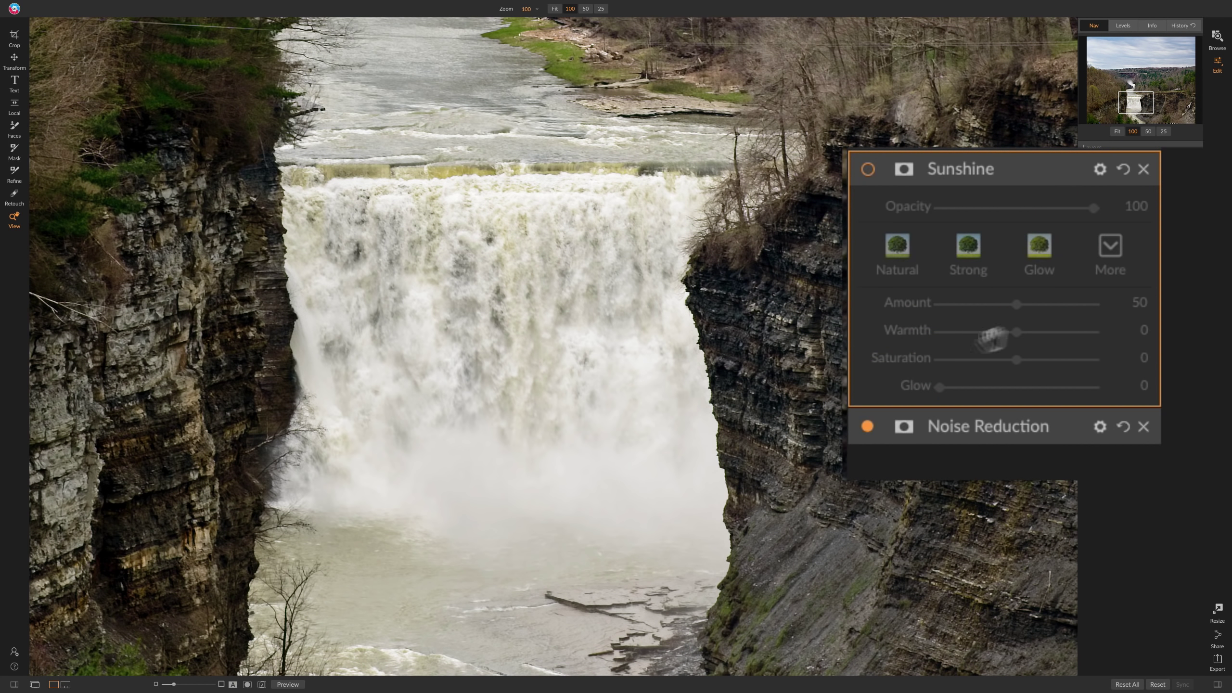
click(867, 168)
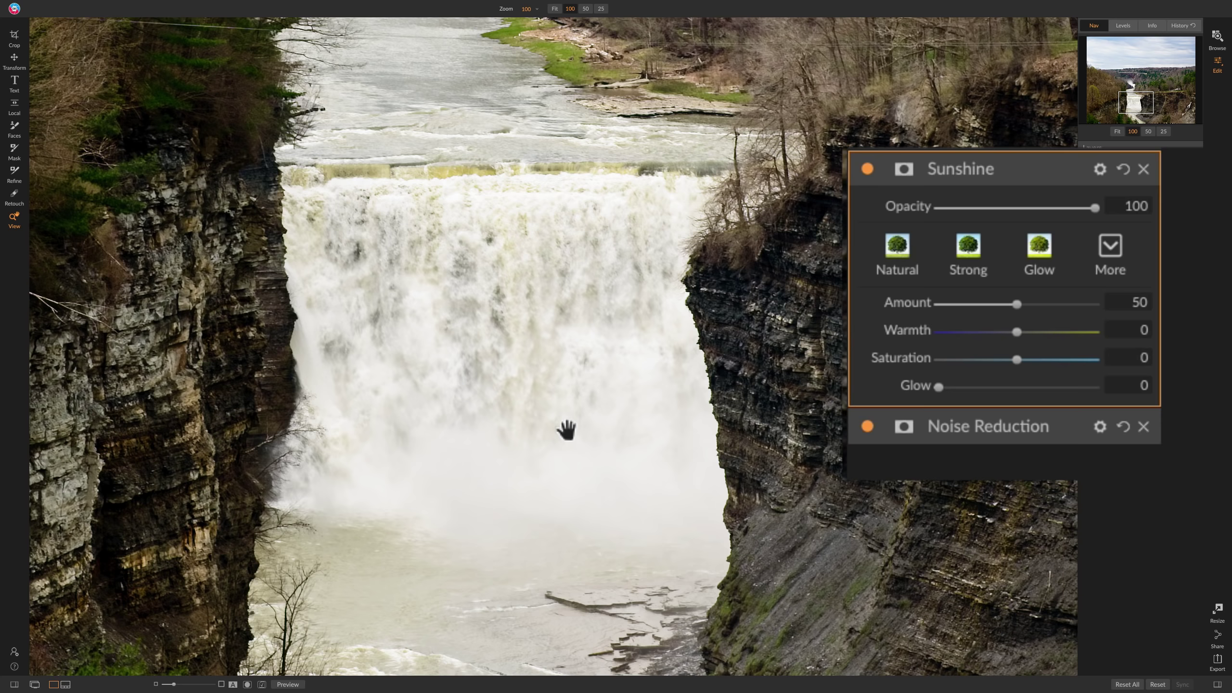
key(ctrl+0)
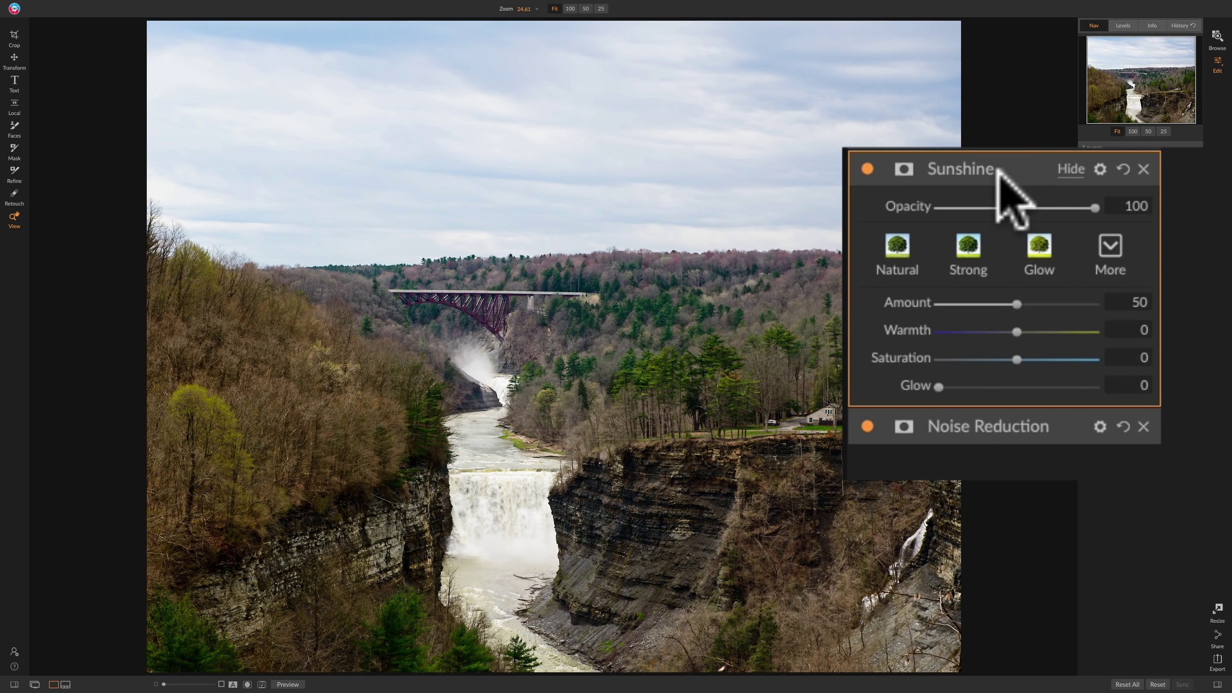
Step: Apply the Radiance Sunshine style and, after testing Glow, set Glow to 0
click(1101, 245)
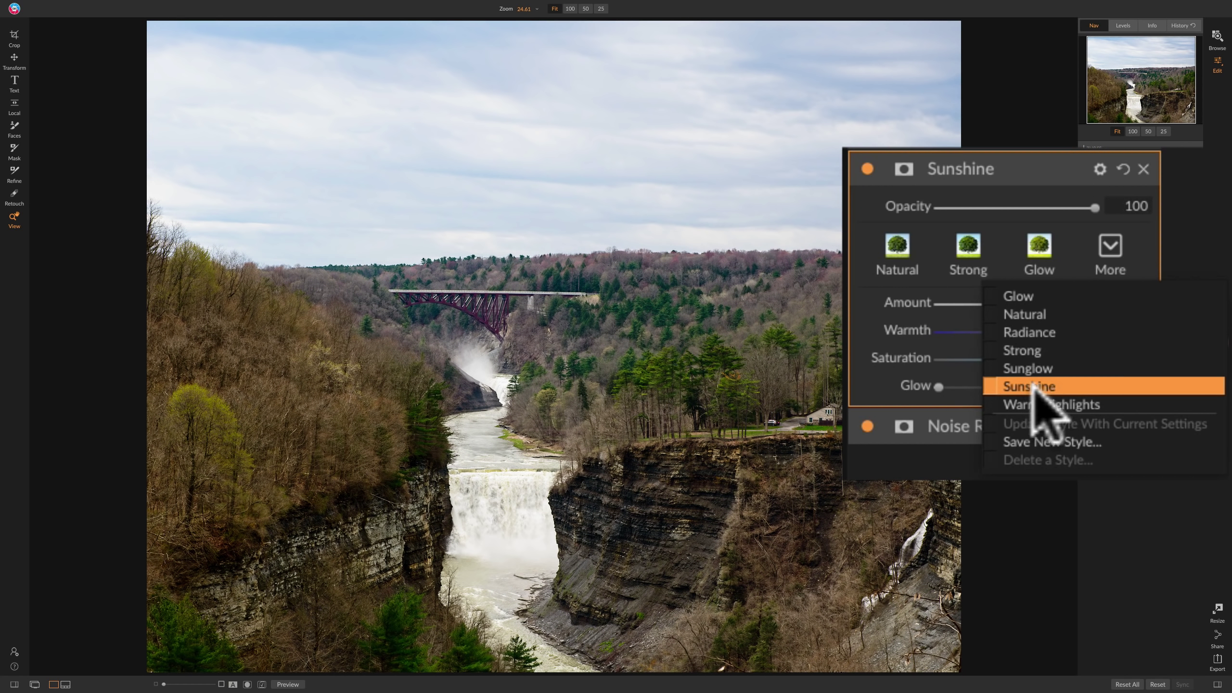
click(1040, 332)
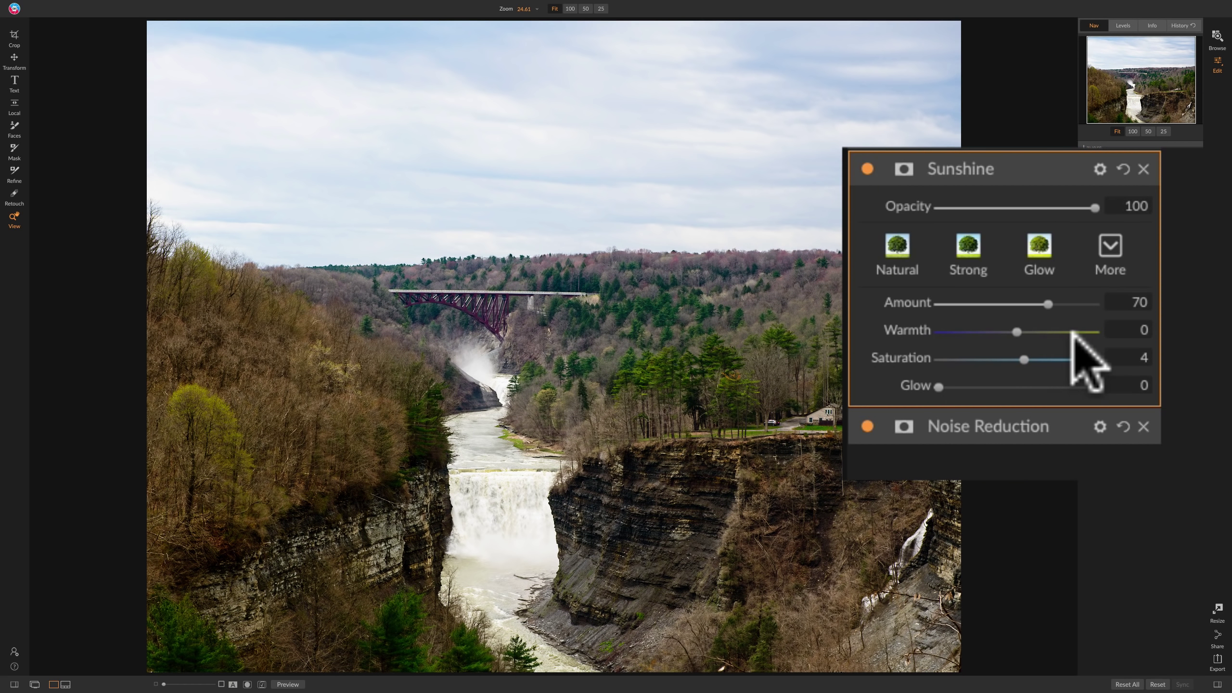
click(940, 386)
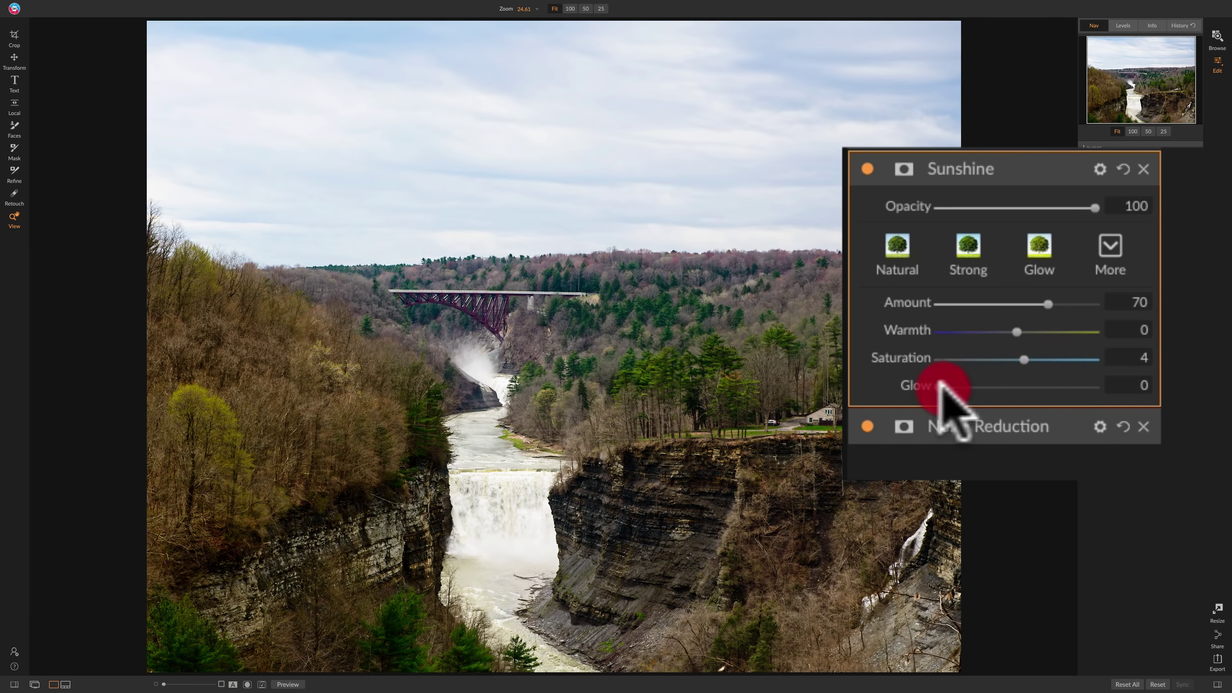
drag(940, 387, 1096, 387)
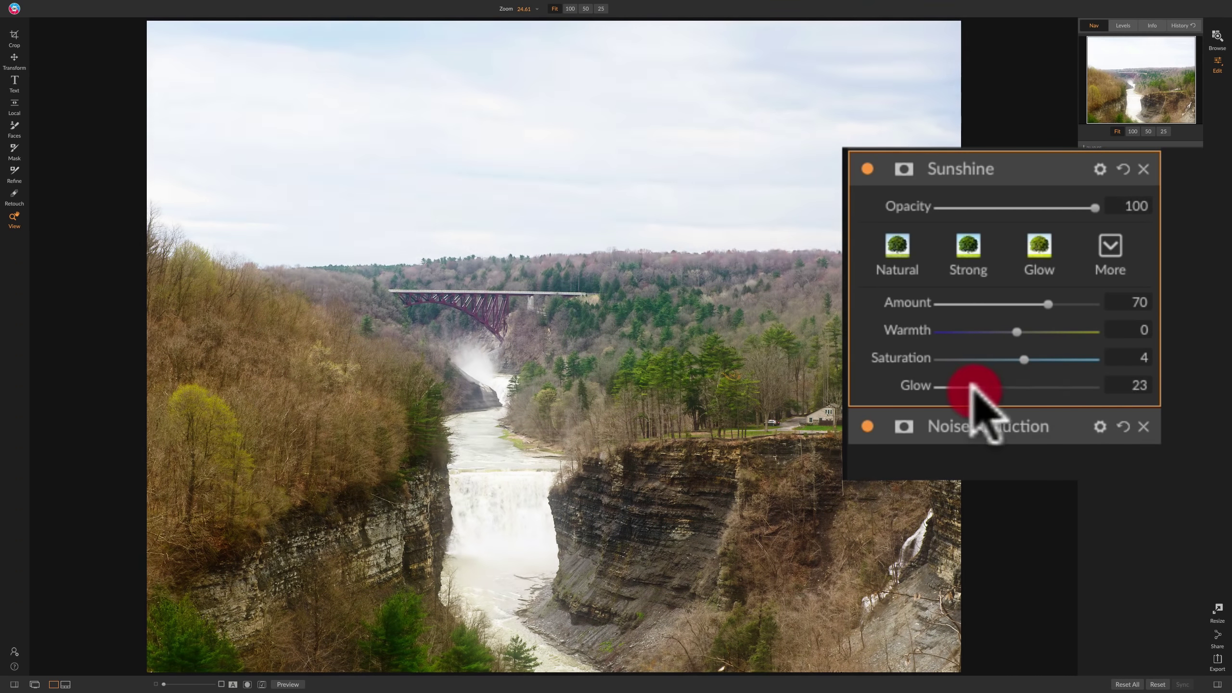
mouse_move(973, 389)
mouse_down()
mouse_move(1069, 389)
mouse_move(939, 388)
mouse_up()
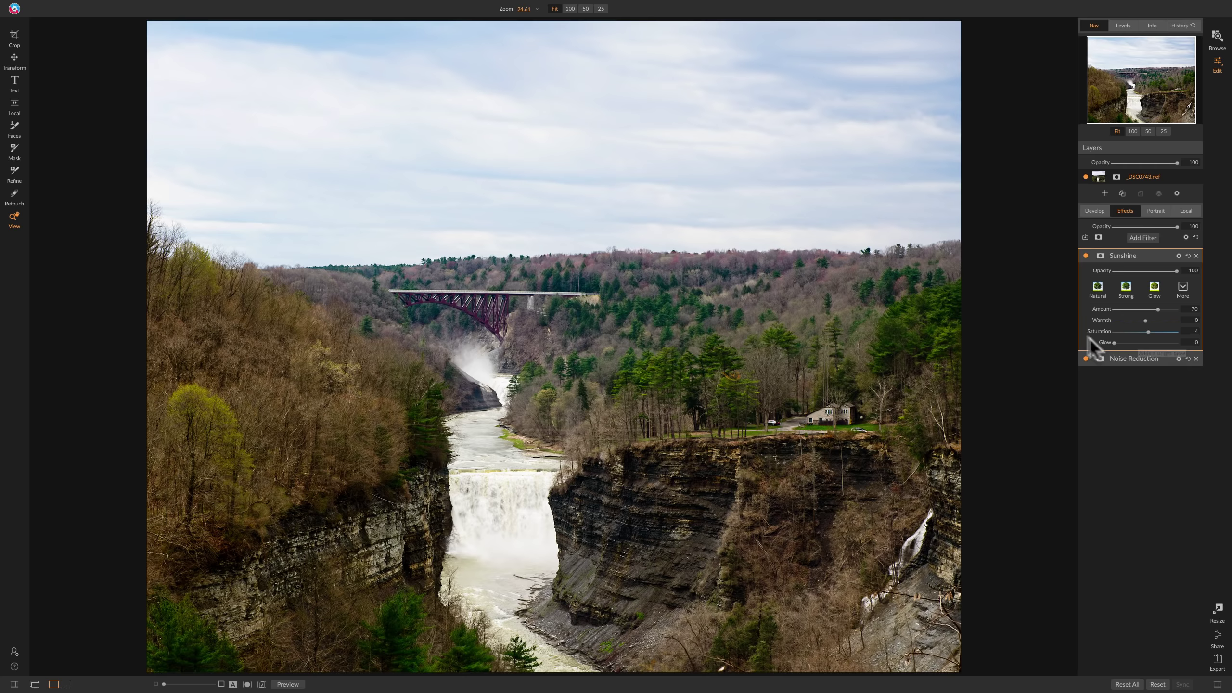
Step: Compare Sunshine on and off at 100% on the waterfall, then collapse its settings
click(517, 521)
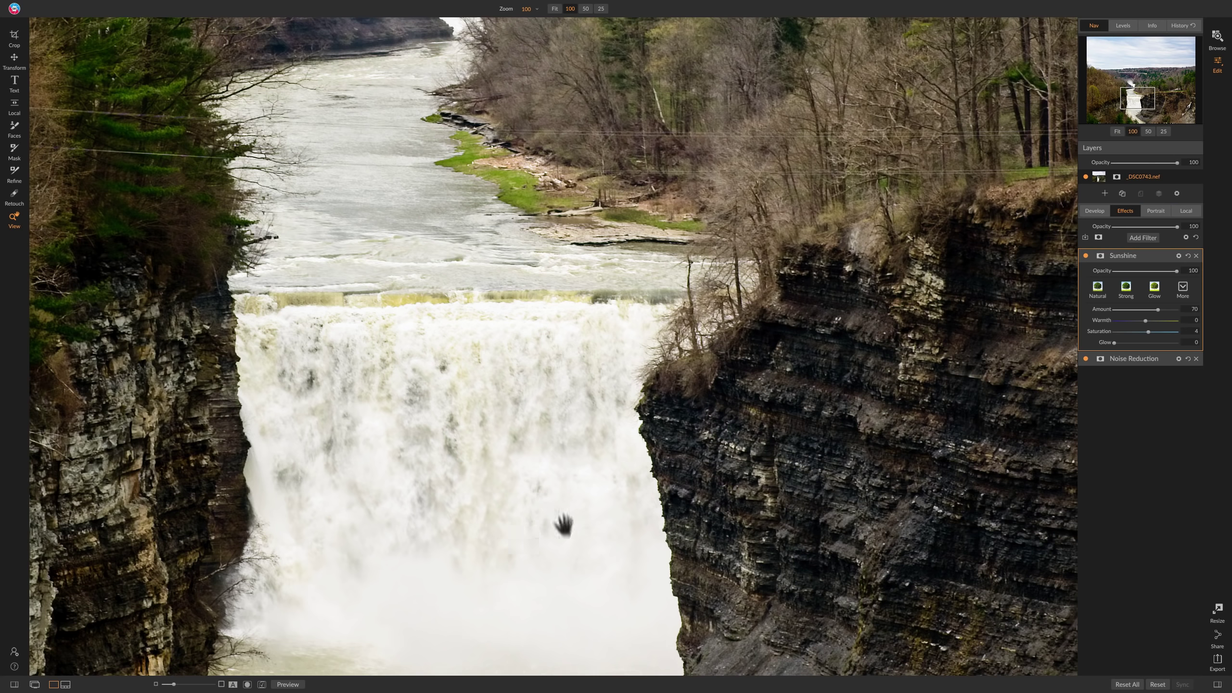
click(1086, 256)
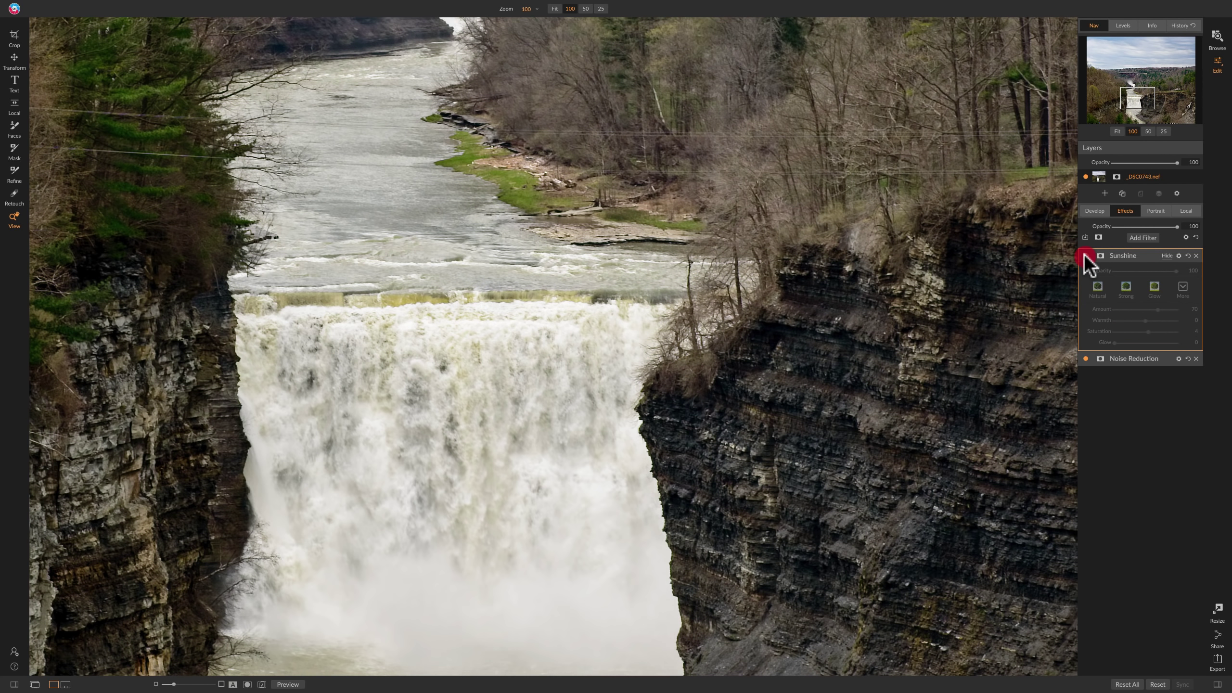
click(1086, 255)
click(576, 405)
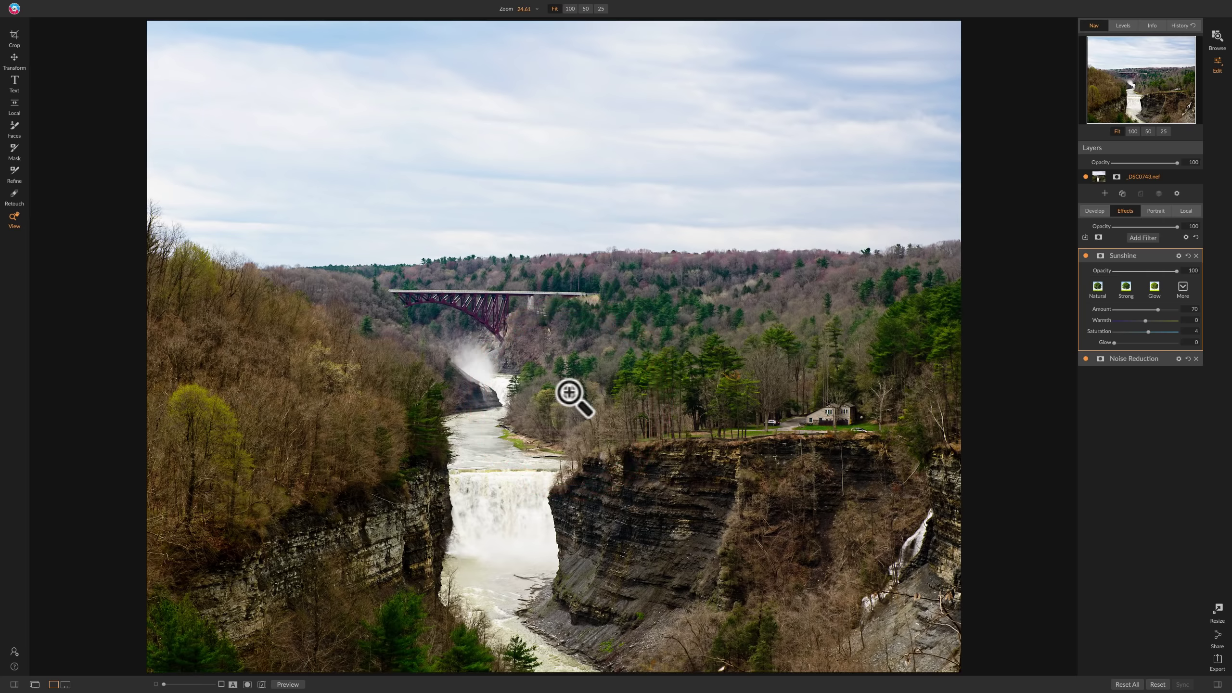
click(1151, 255)
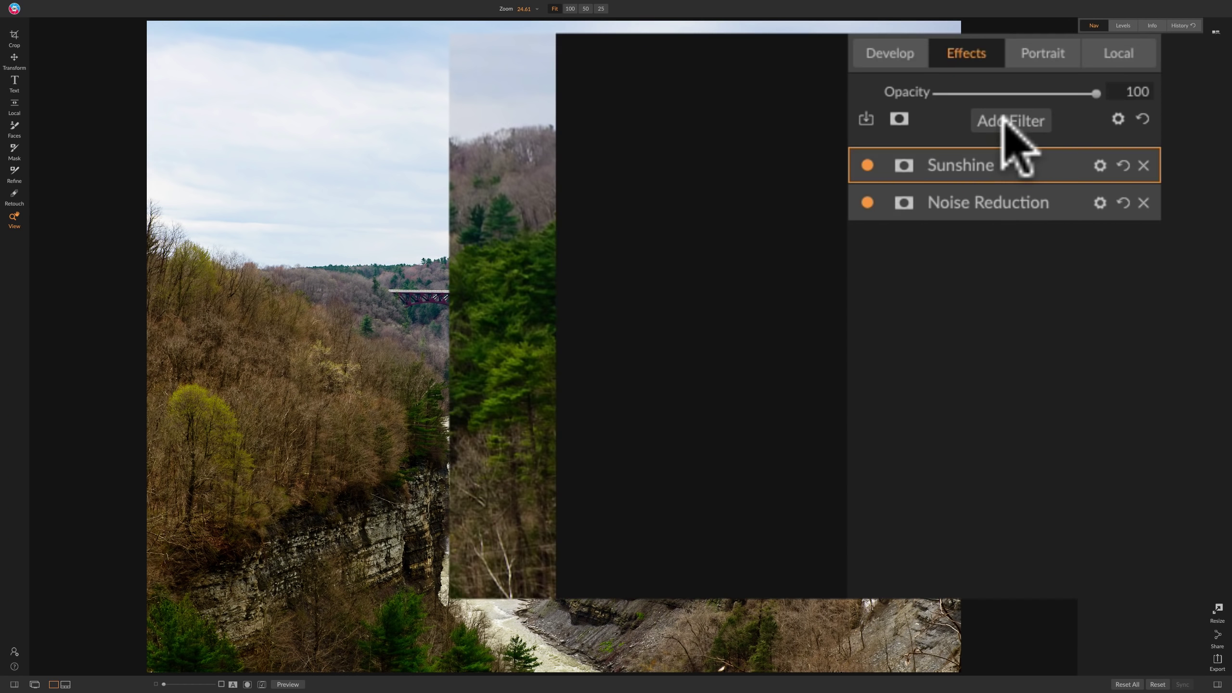
Step: Add a Tone Enhancer filter, try Auto, then reset its settings to zero
click(1138, 239)
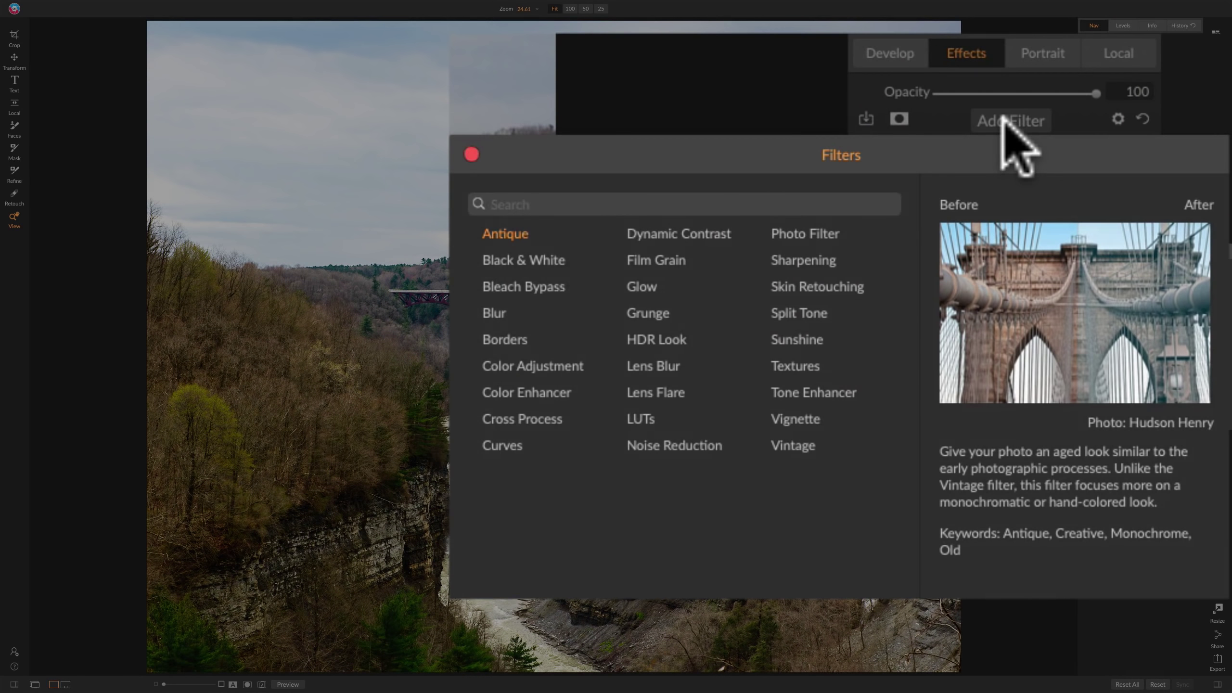
click(817, 391)
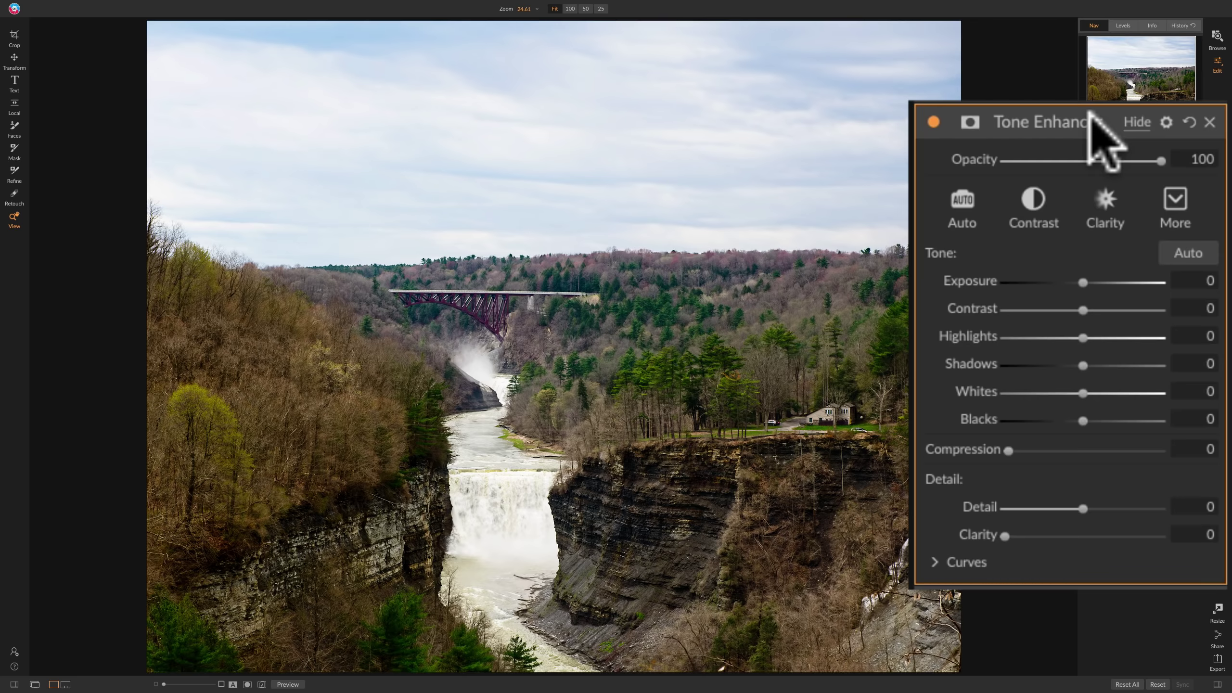
click(963, 199)
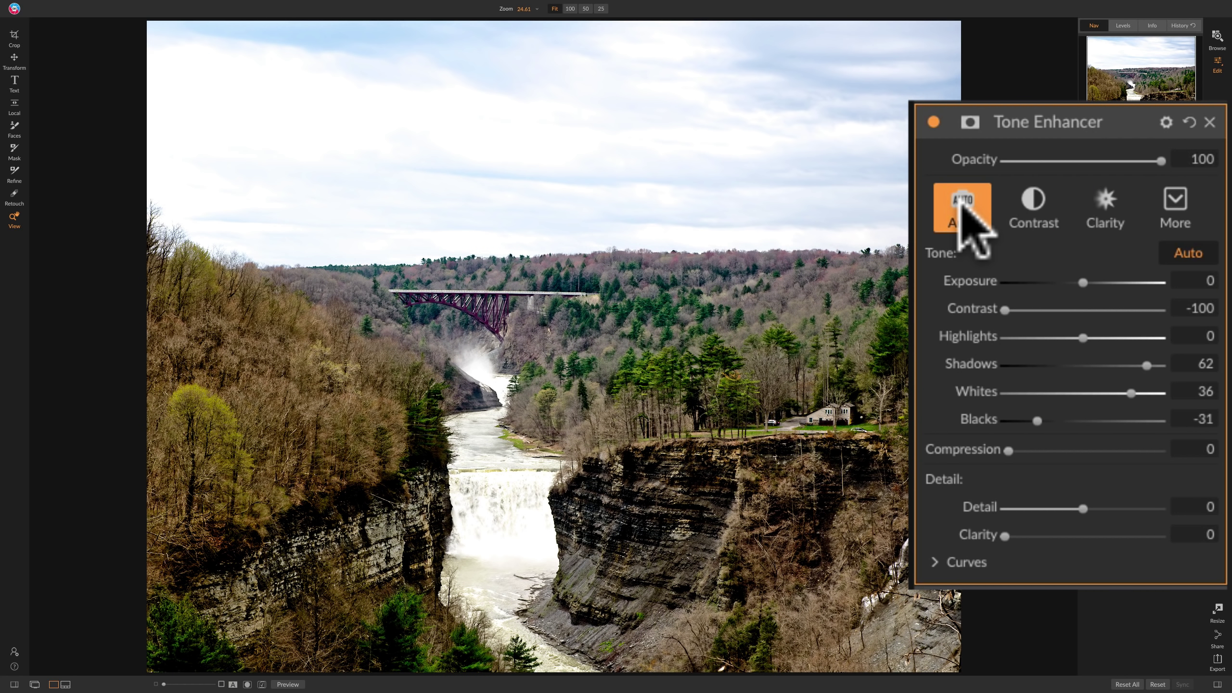
click(1190, 122)
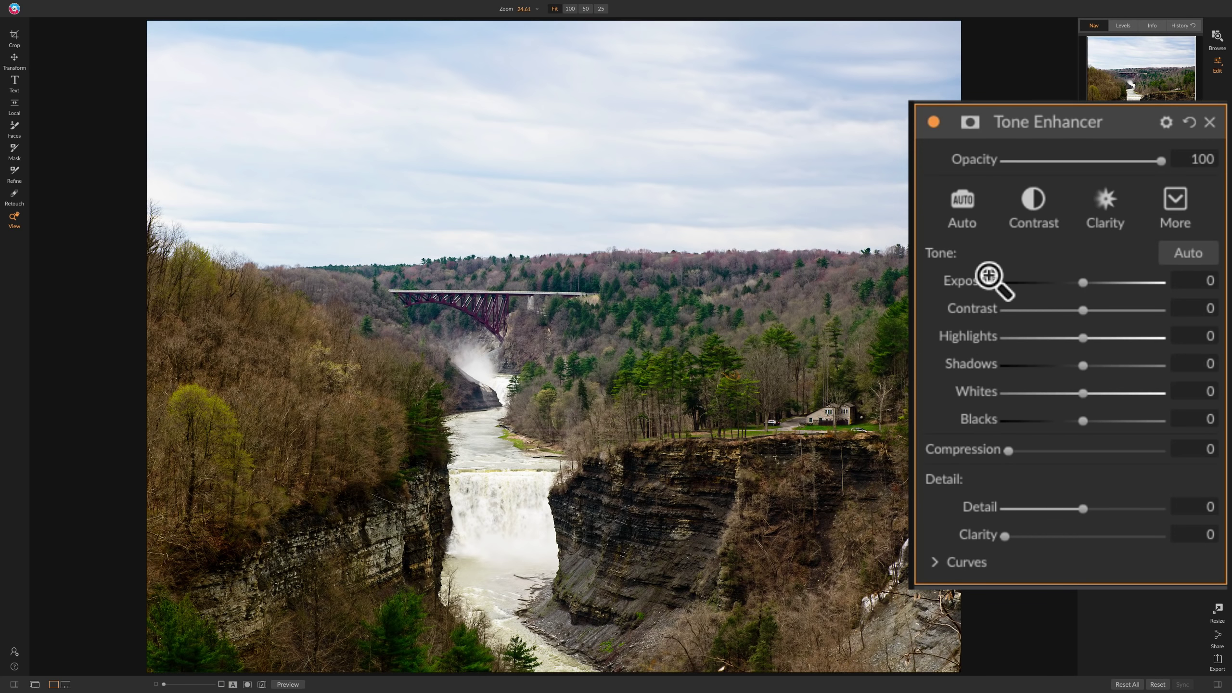
Step: Pull Tone Enhancer Highlights to -100 to recover the bright waterfall
click(517, 534)
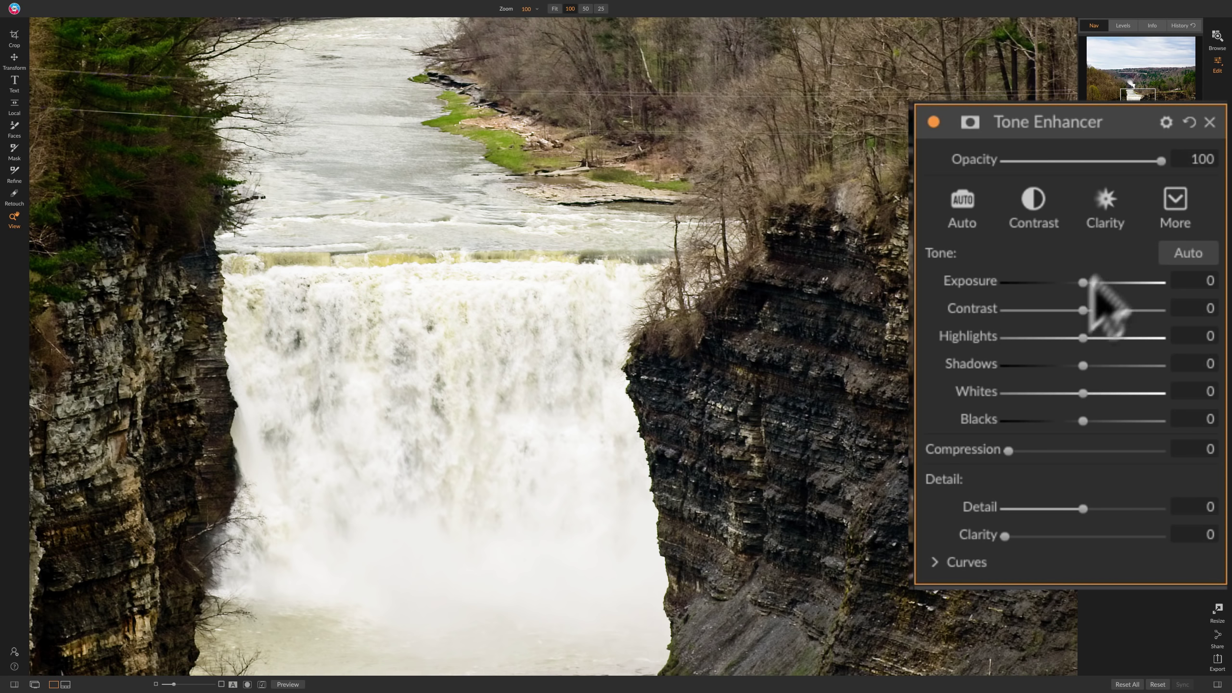
drag(1083, 336, 908, 339)
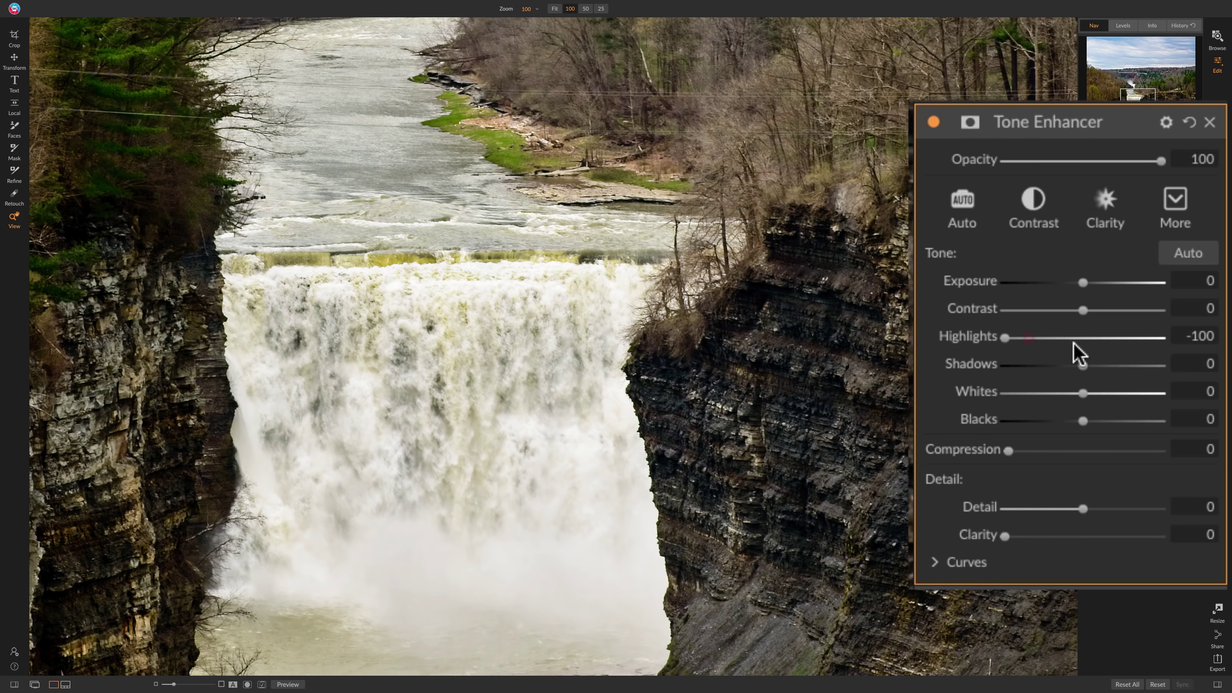
click(569, 441)
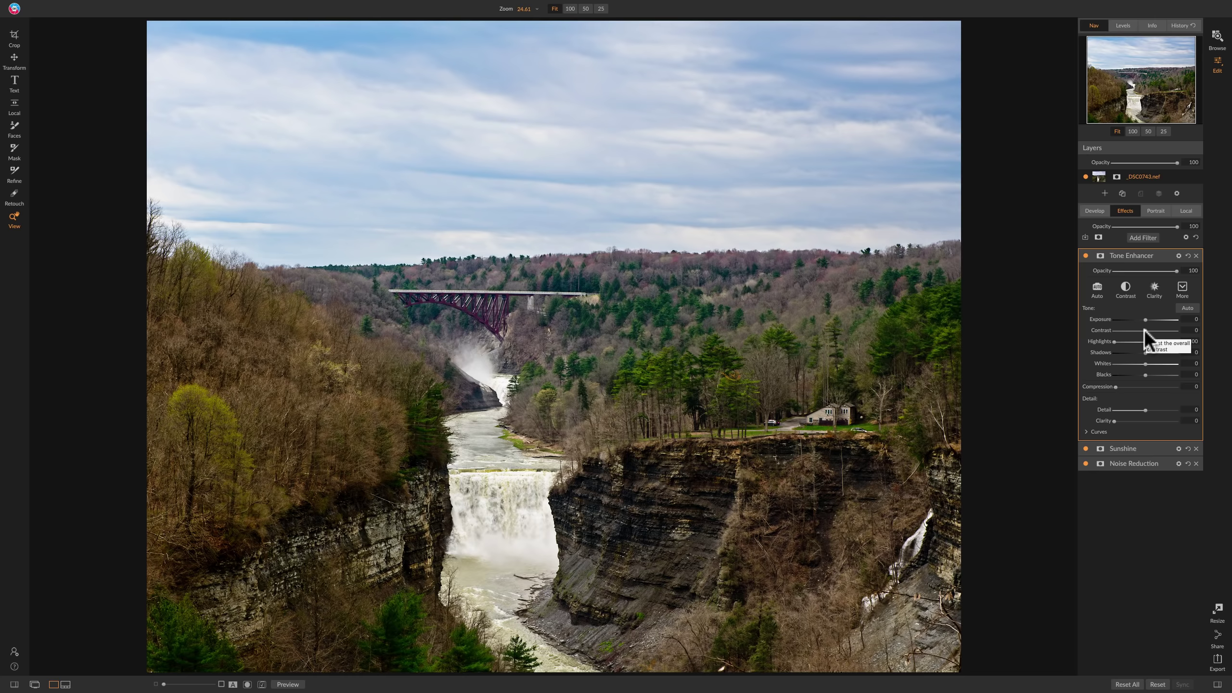
Step: Raise the Tone Enhancer Contrast to 7
click(1084, 431)
click(1084, 431)
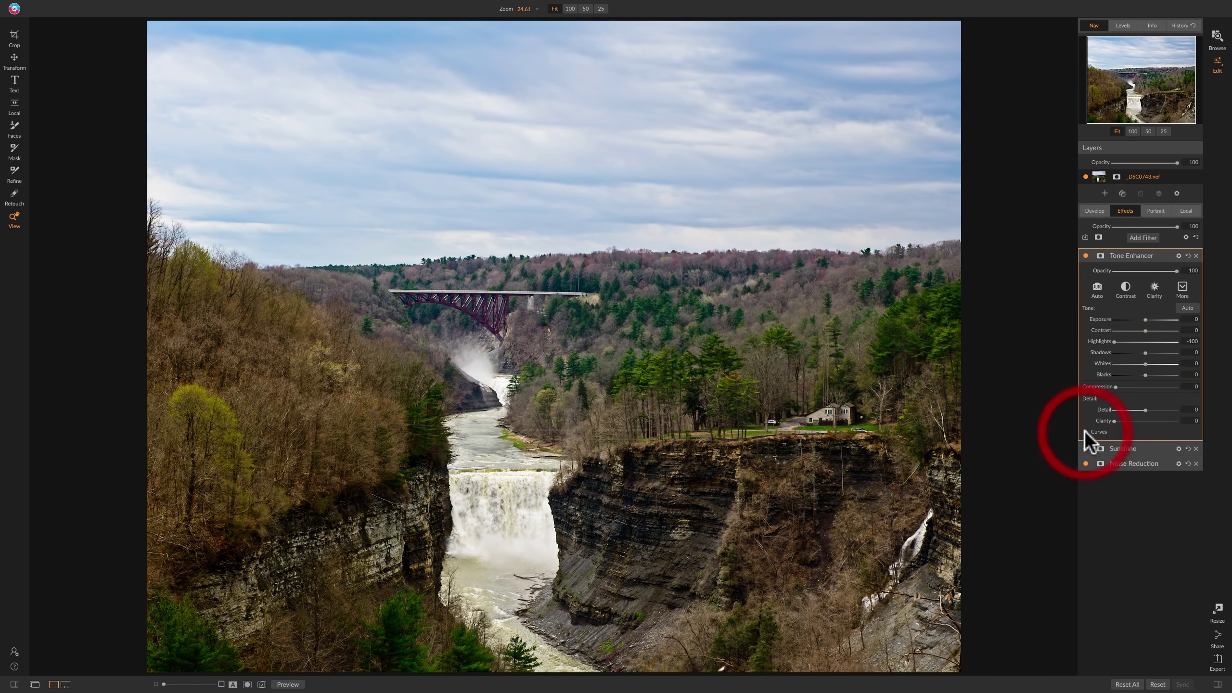
click(1142, 238)
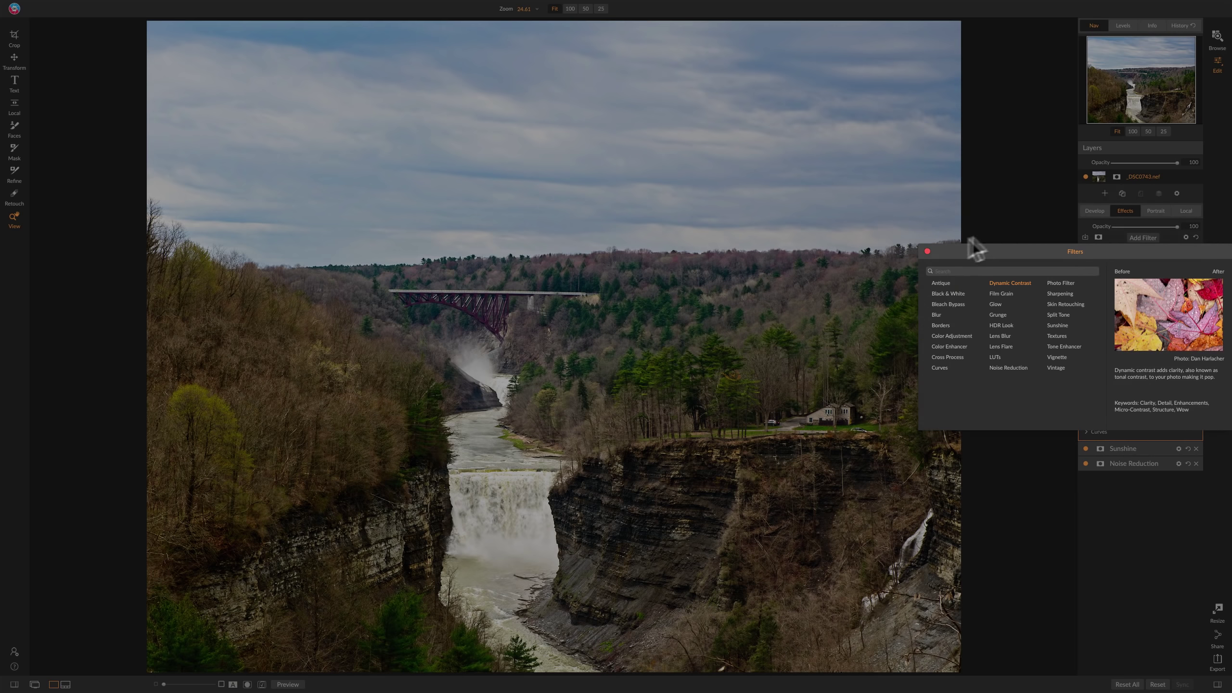
click(1004, 220)
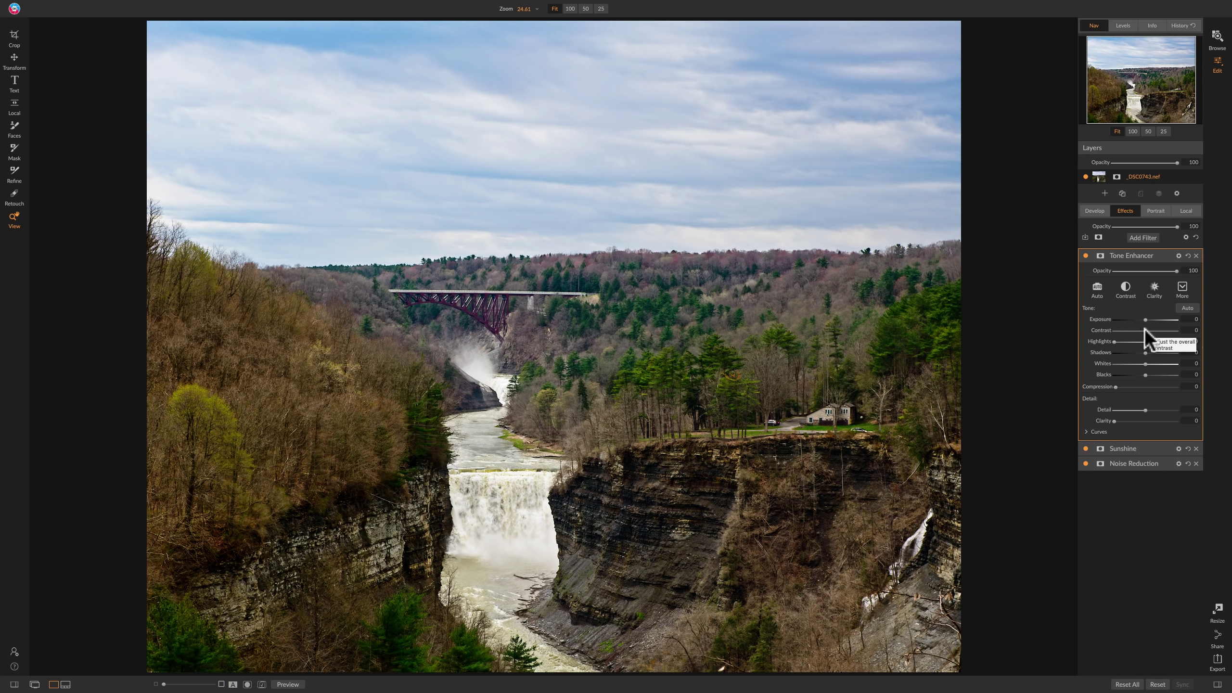
drag(1145, 330, 1151, 331)
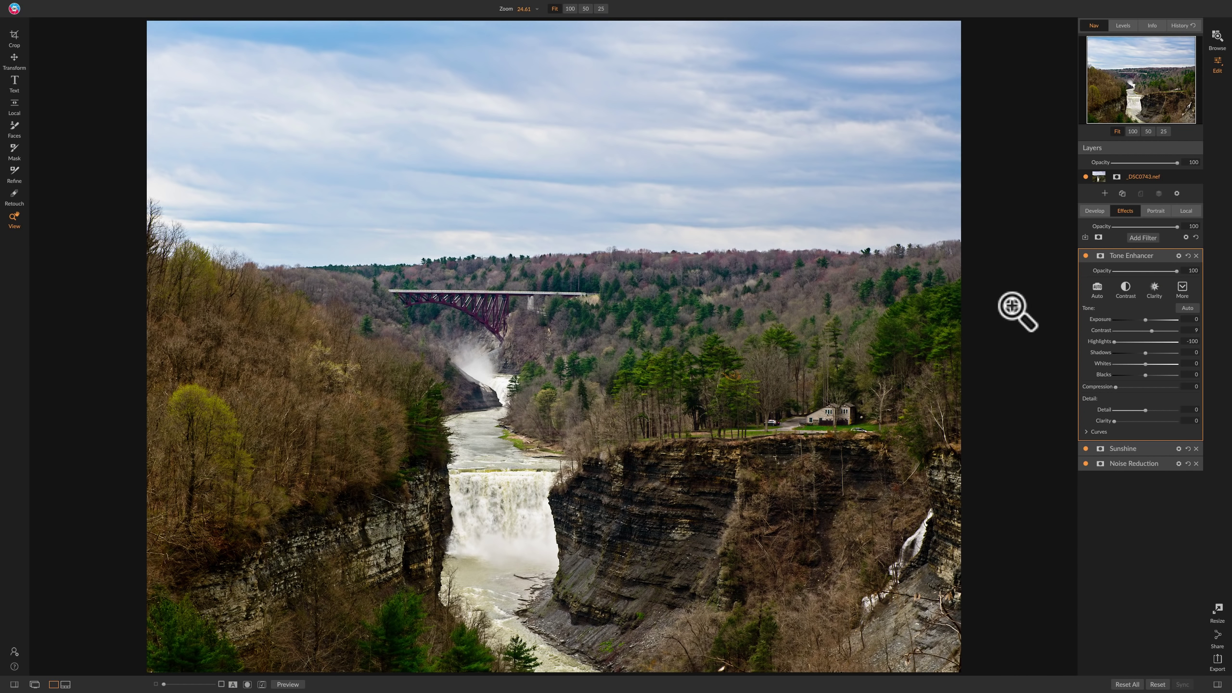
Step: Compare the edit against the unedited original, then fold away the Tone Enhancer settings
key(backslash)
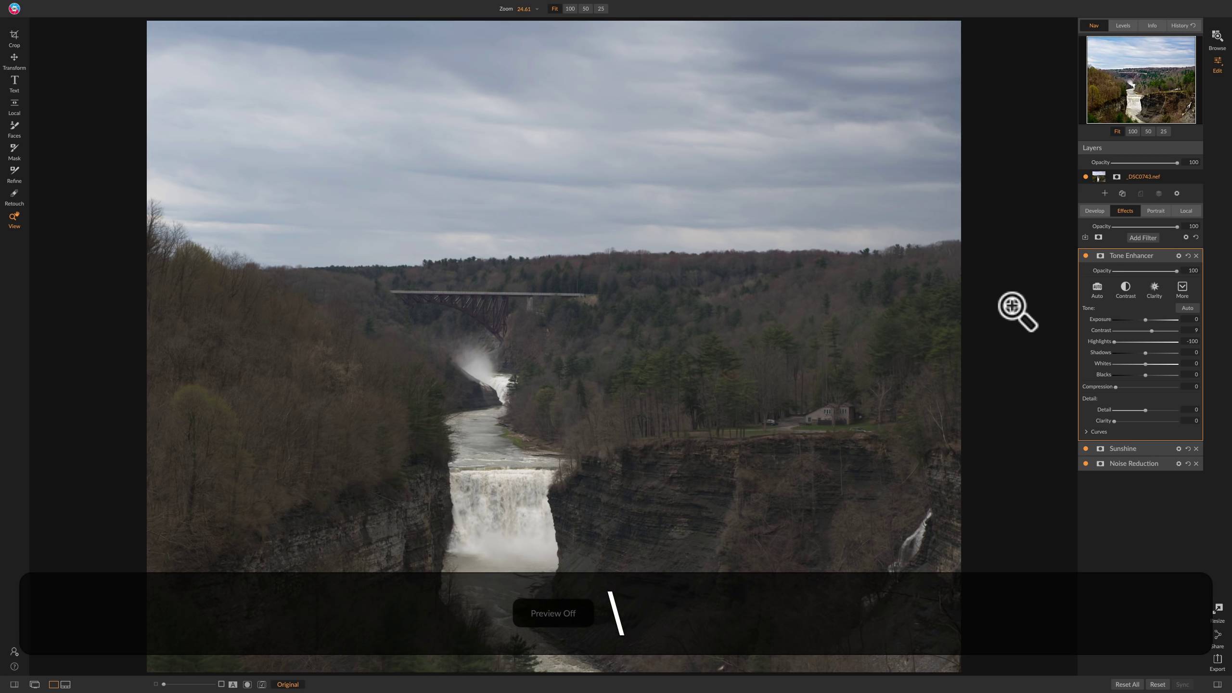
key(backslash)
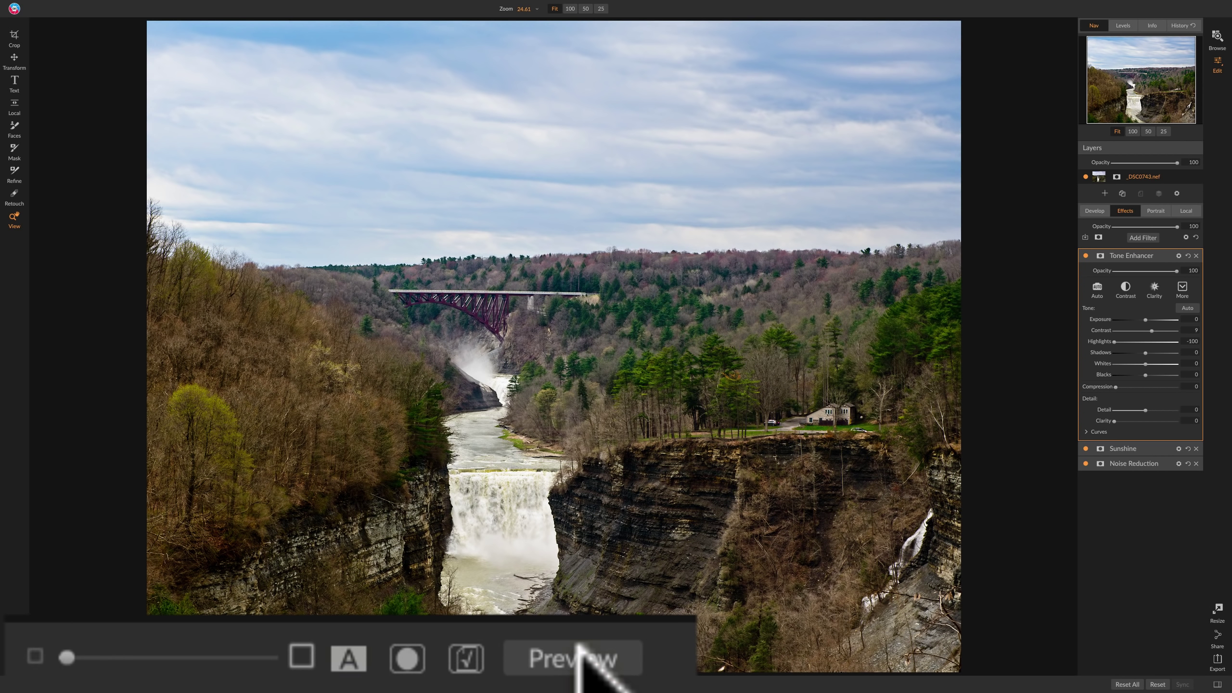
click(578, 645)
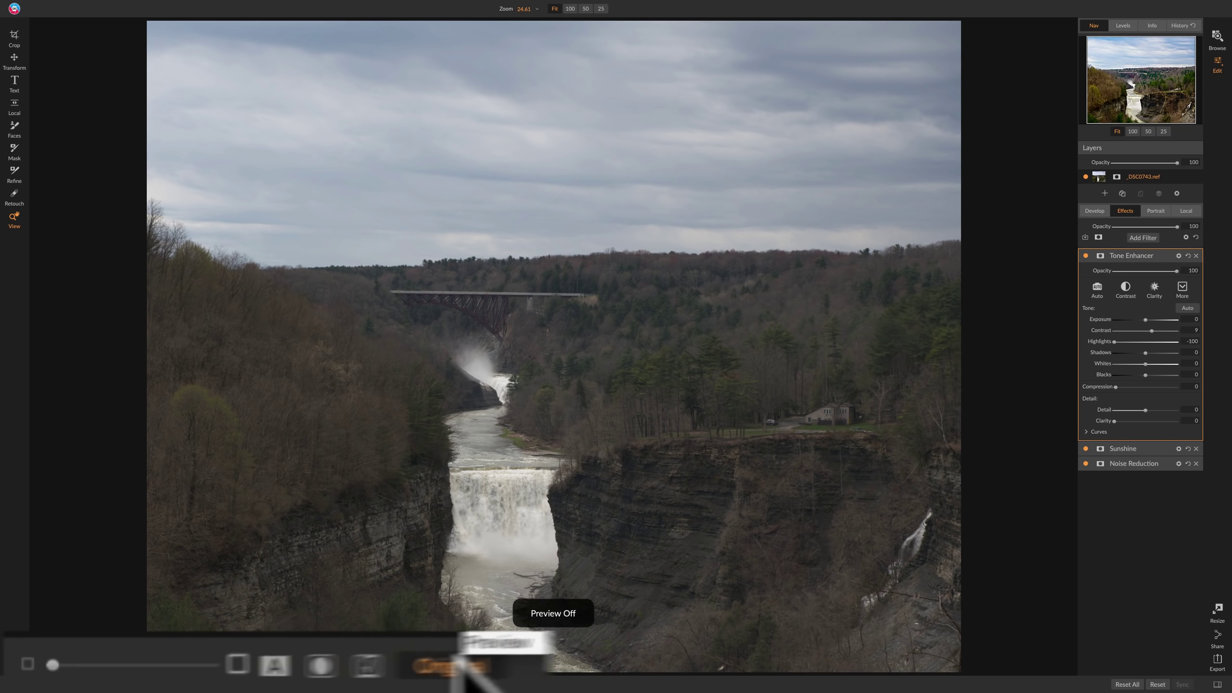
click(288, 684)
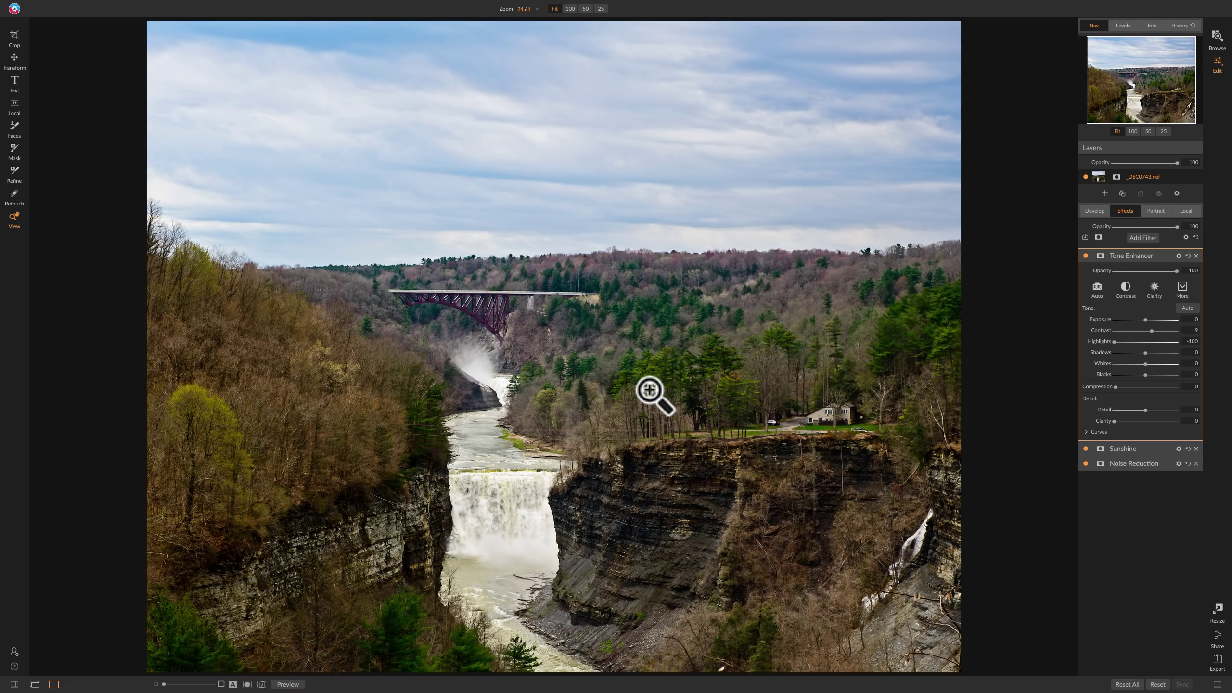
click(1164, 251)
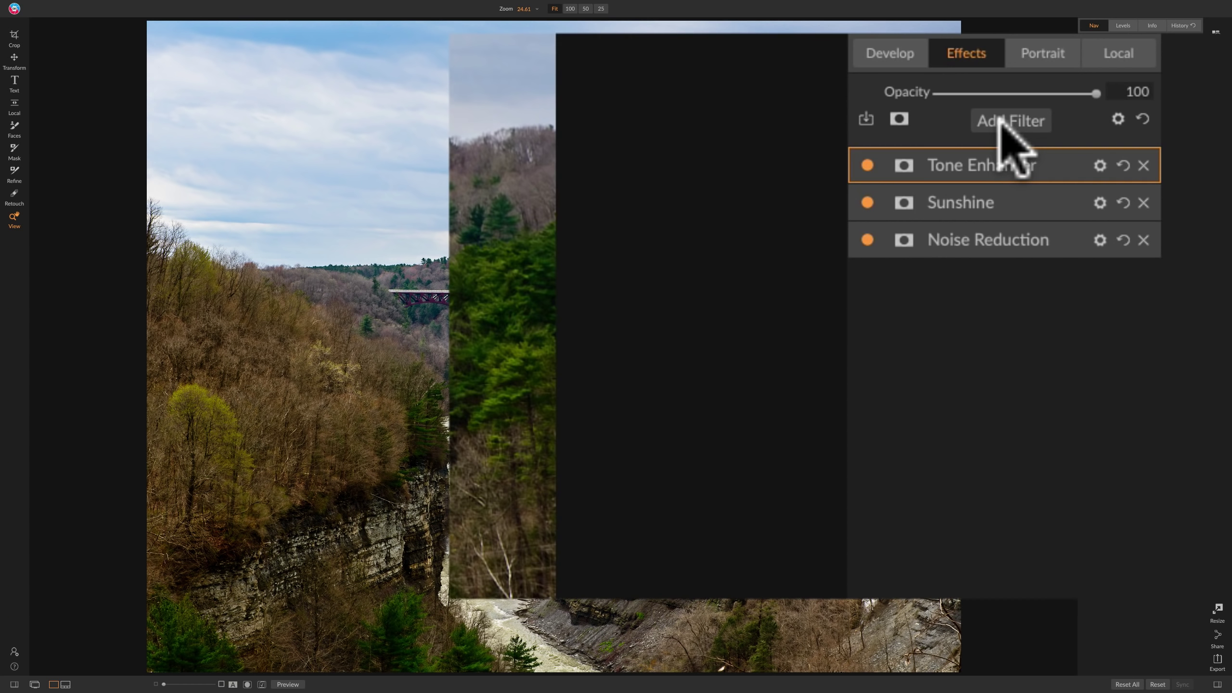
Step: Add Dynamic Contrast in the Natural style: Small 0, Medium 15, Large 20
click(1143, 237)
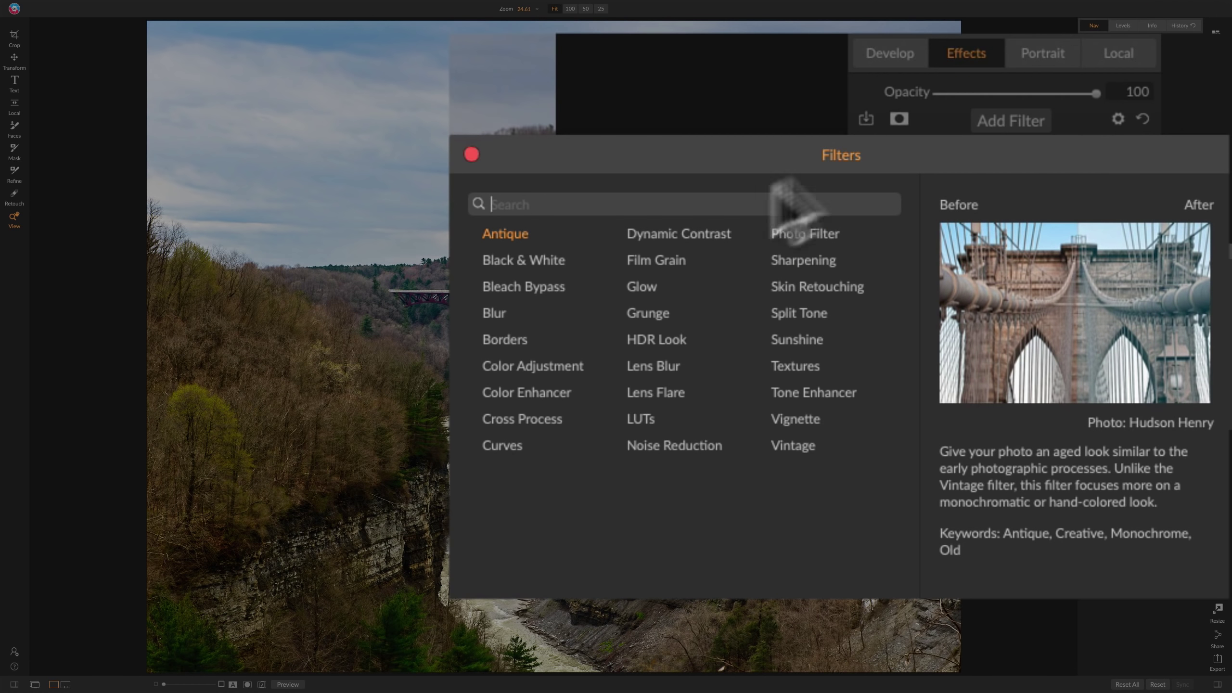
click(691, 232)
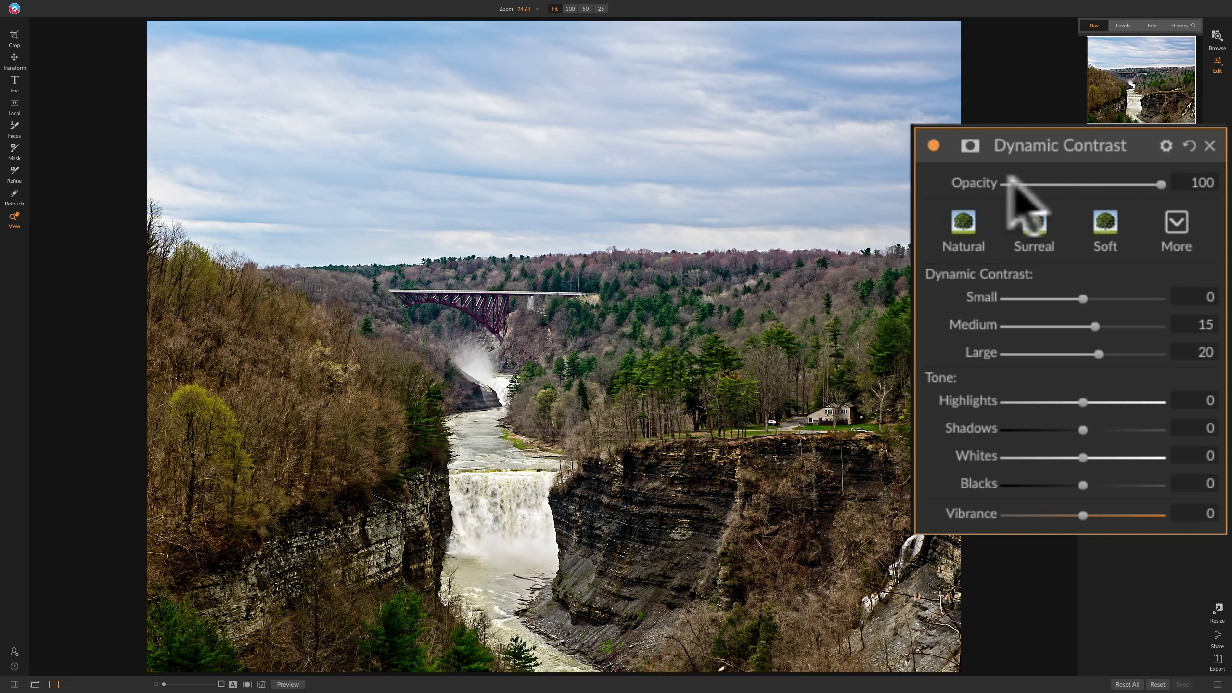
click(964, 227)
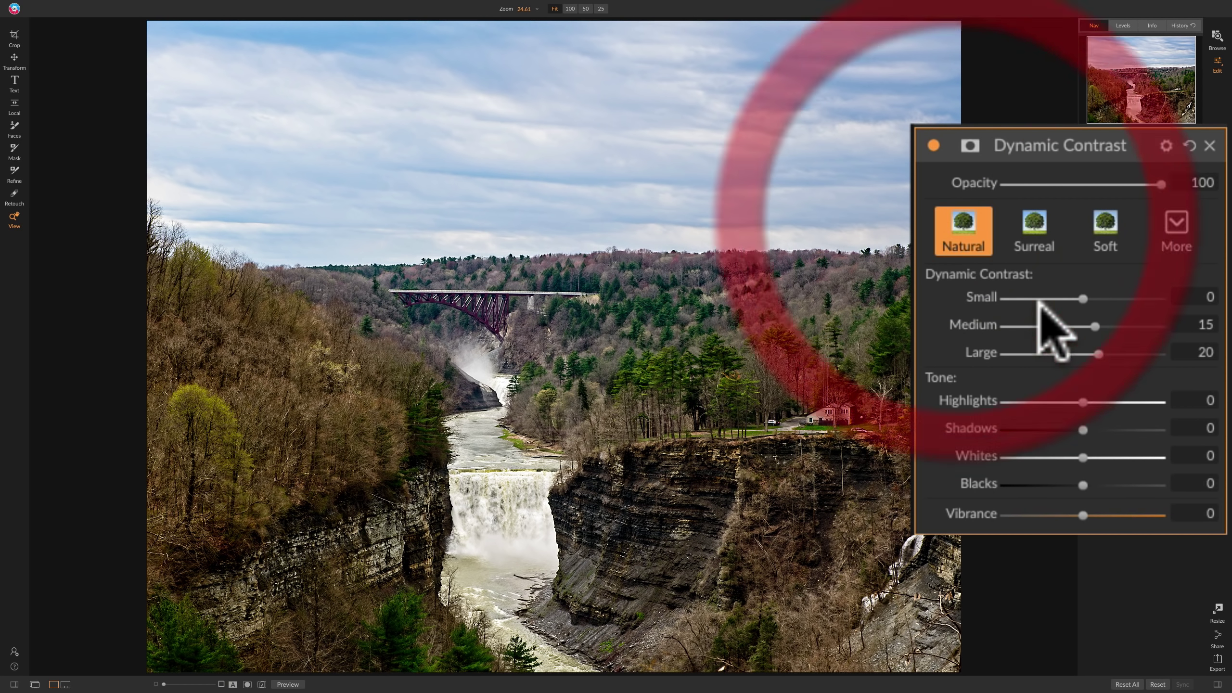
click(1177, 222)
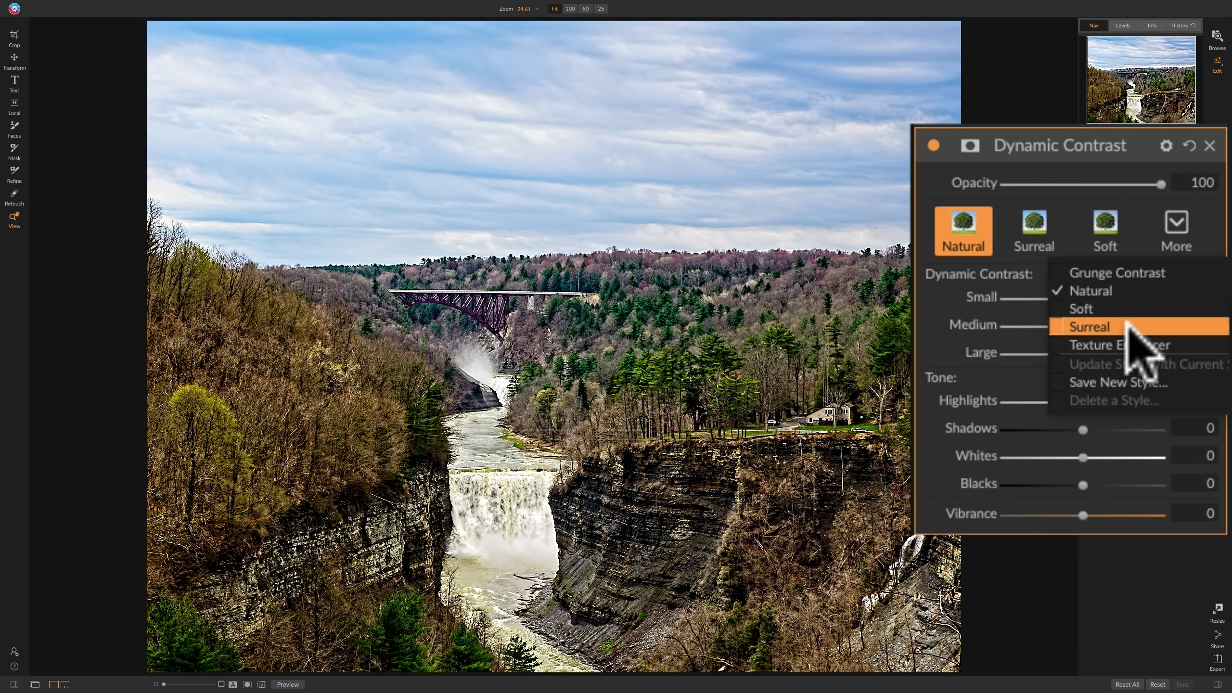
click(1174, 224)
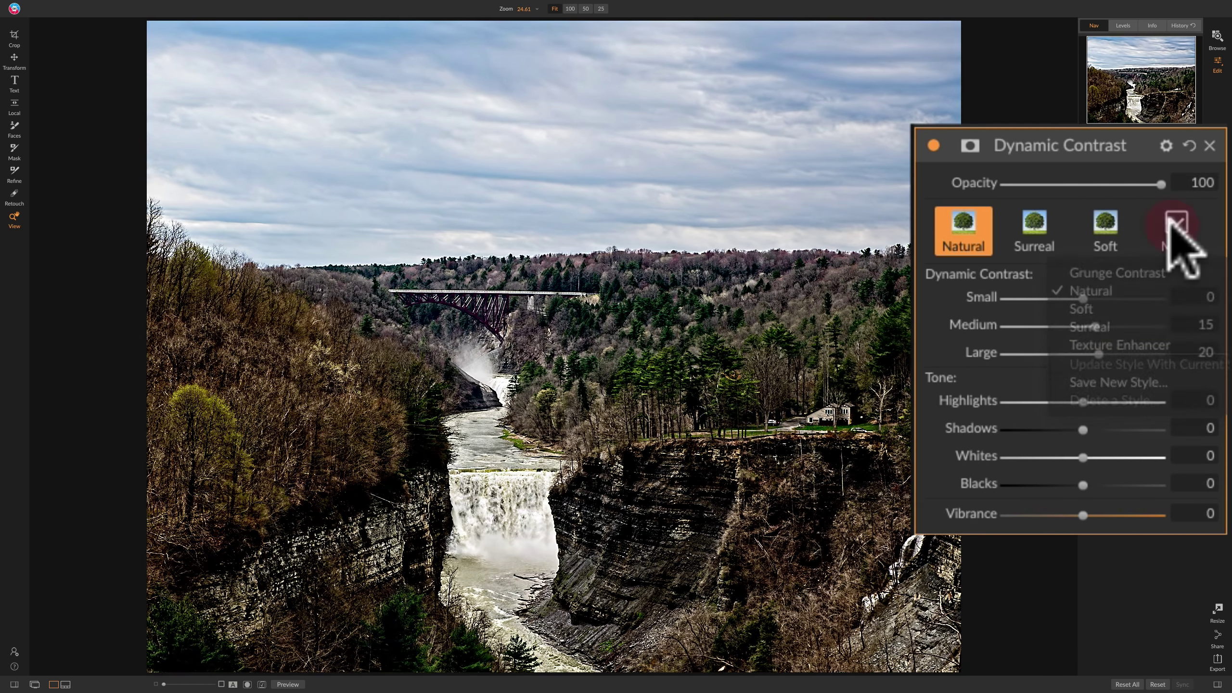
click(966, 238)
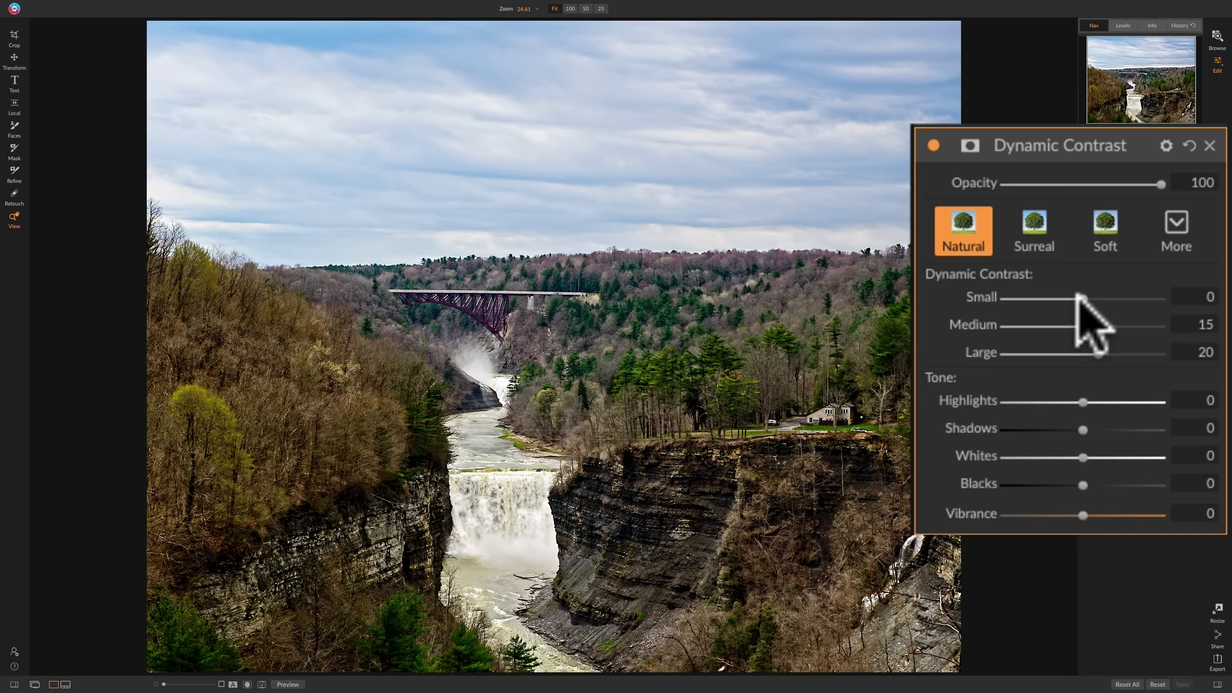
Step: Try lowering Small and Medium contrast, then reset them to 0 and 15
drag(1077, 297, 1005, 297)
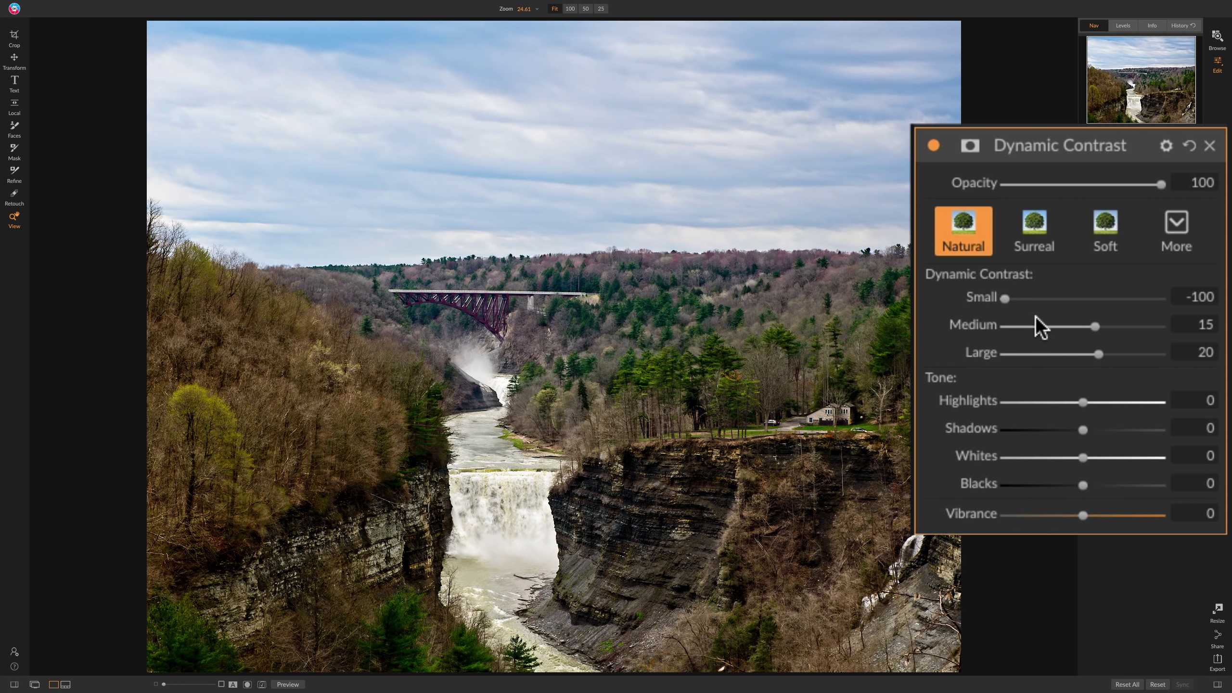
click(1009, 295)
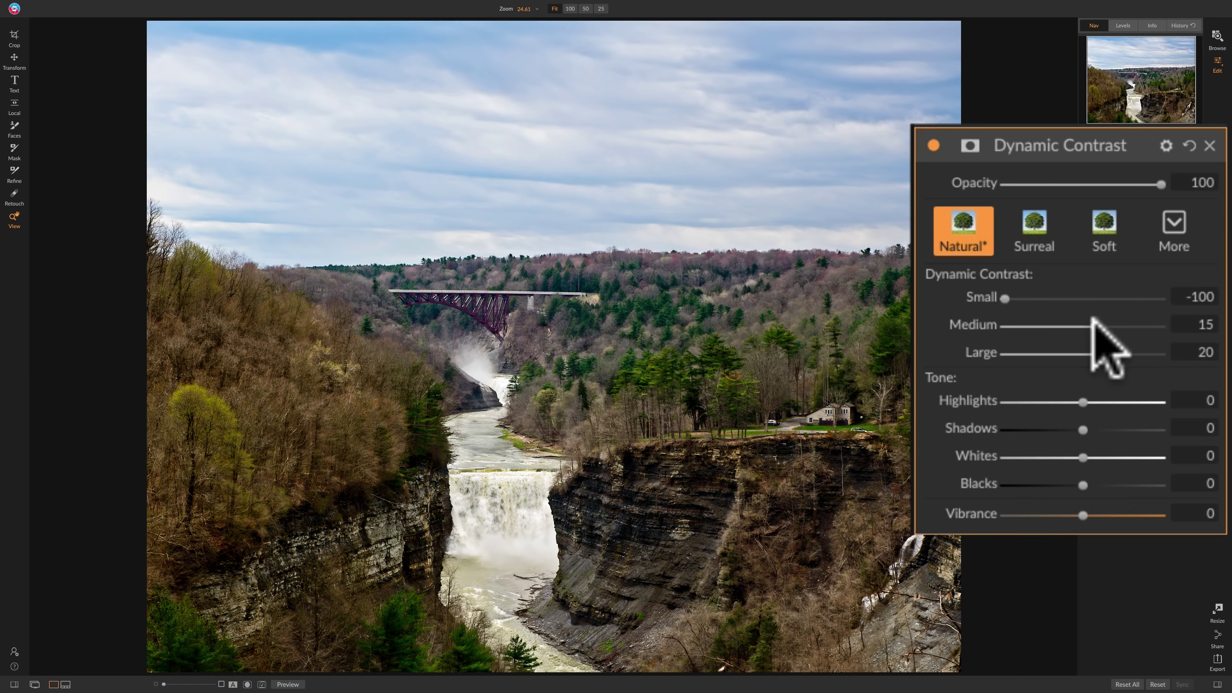
mouse_move(1093, 325)
mouse_down()
mouse_move(1047, 325)
mouse_move(1073, 325)
mouse_up()
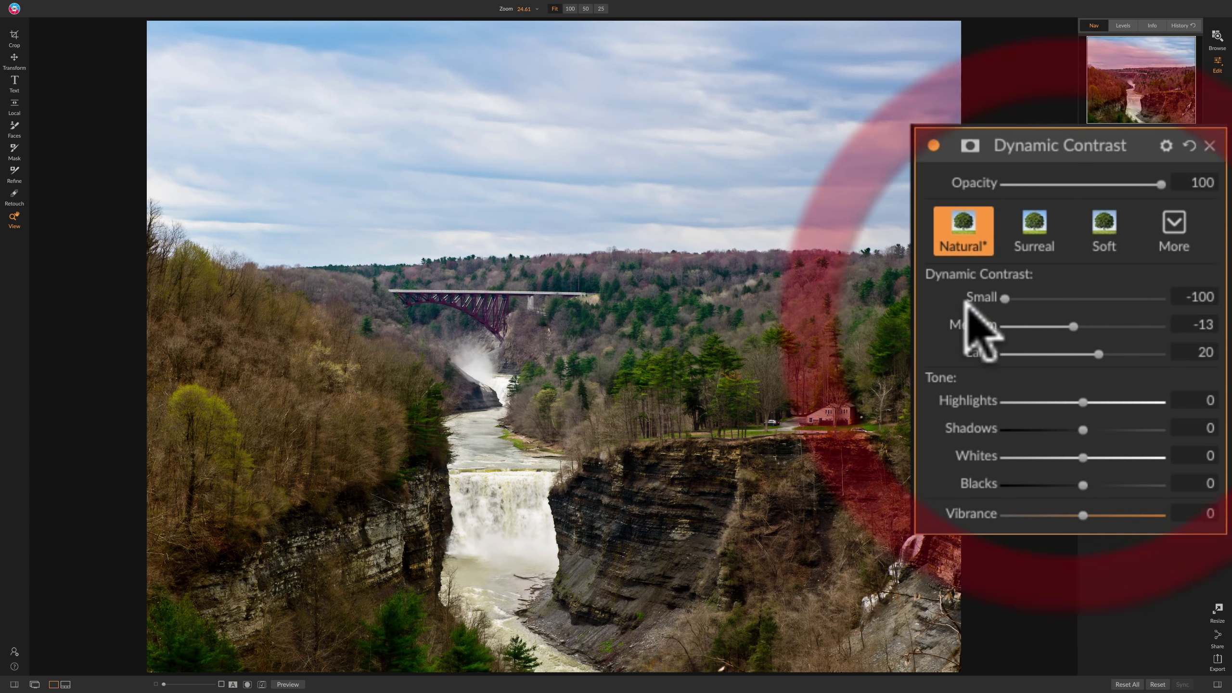
double_click(980, 300)
double_click(975, 327)
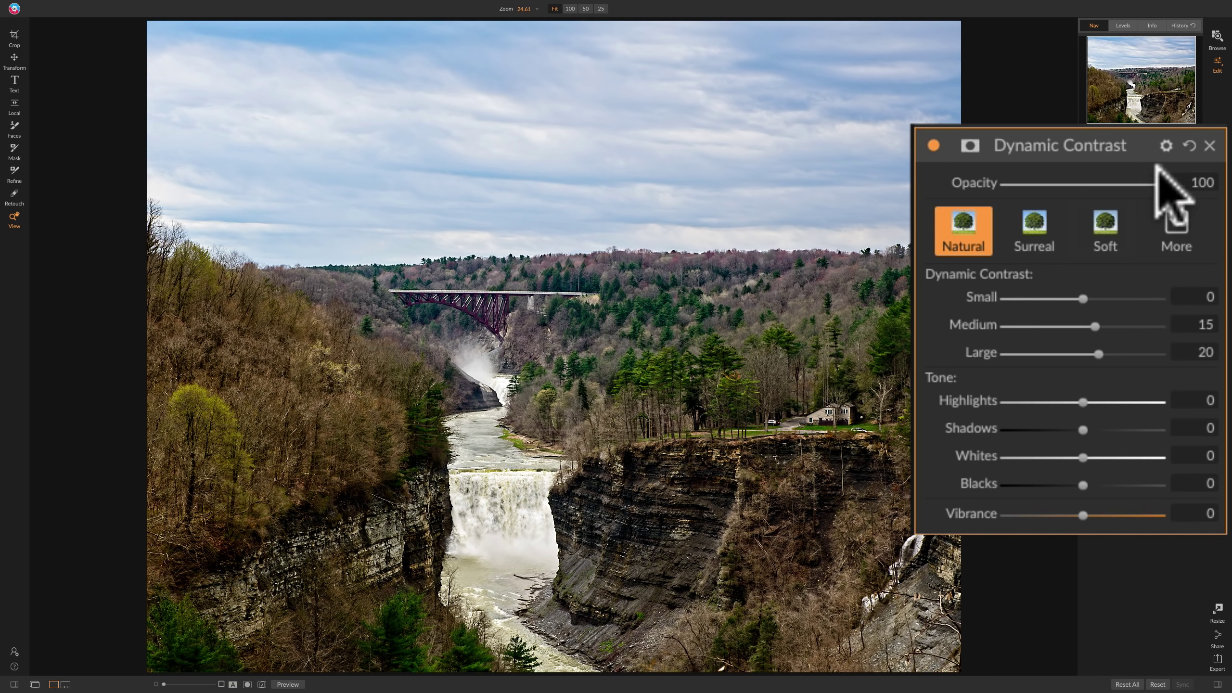
Step: Lower the Dynamic Contrast opacity to 43 and toggle the filter off and on to compare
drag(1162, 185, 1057, 185)
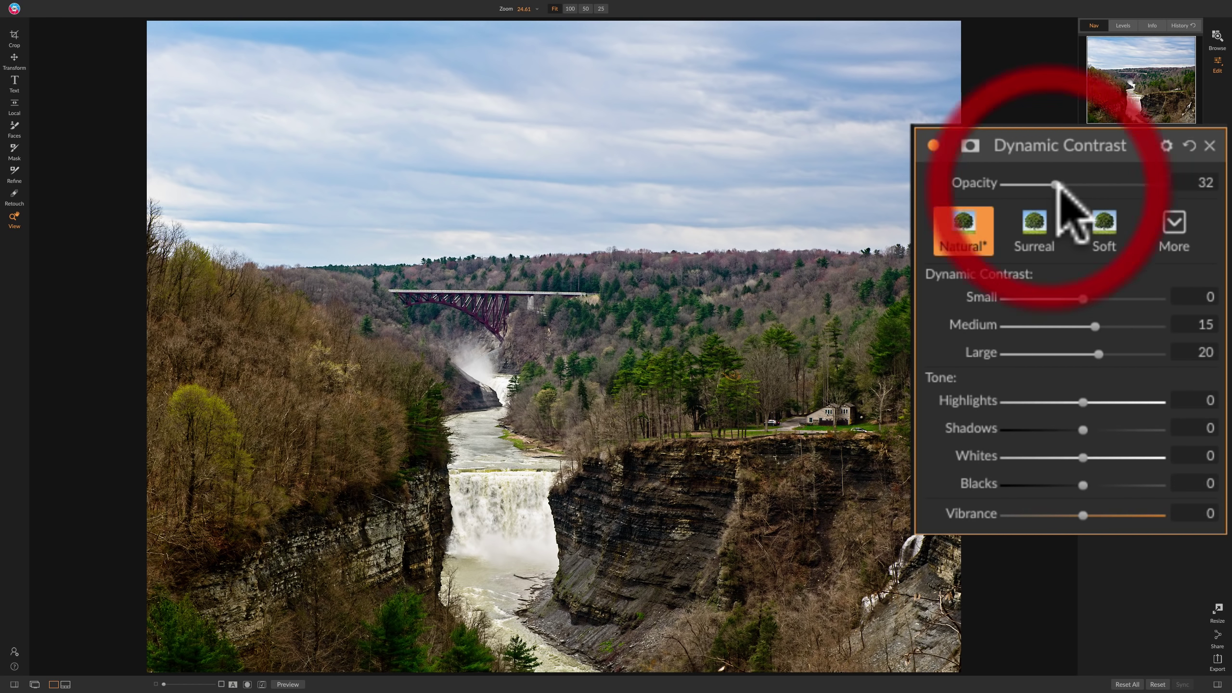
click(933, 143)
click(933, 143)
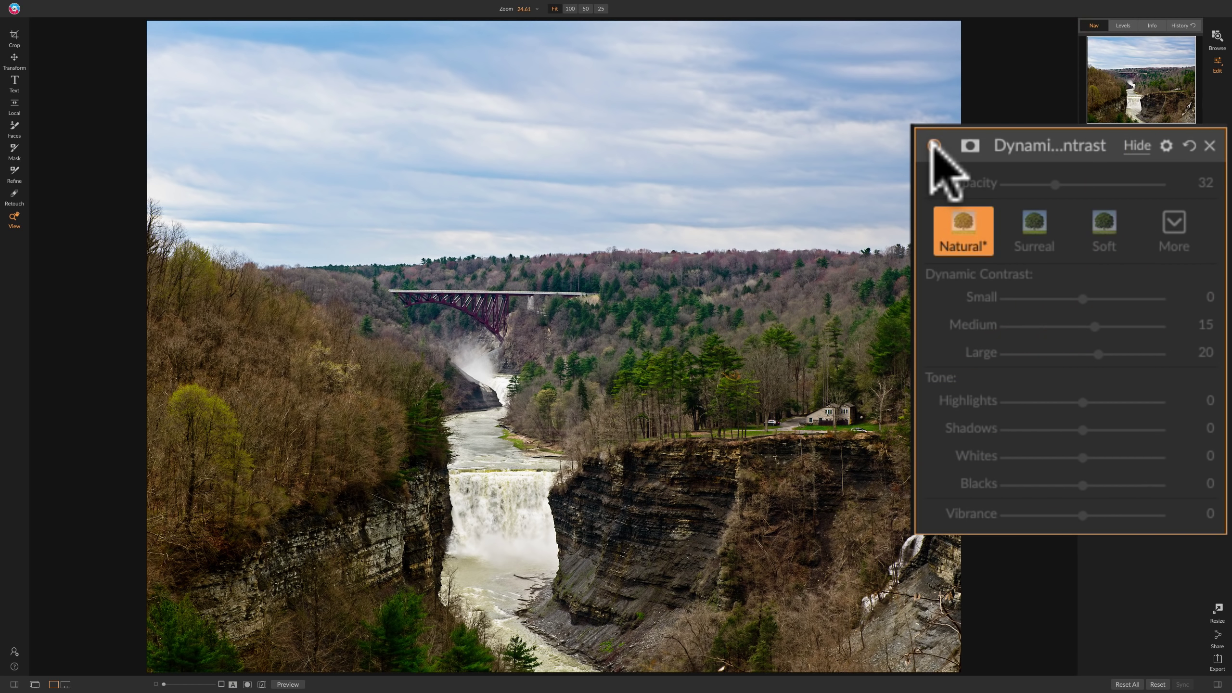
click(933, 143)
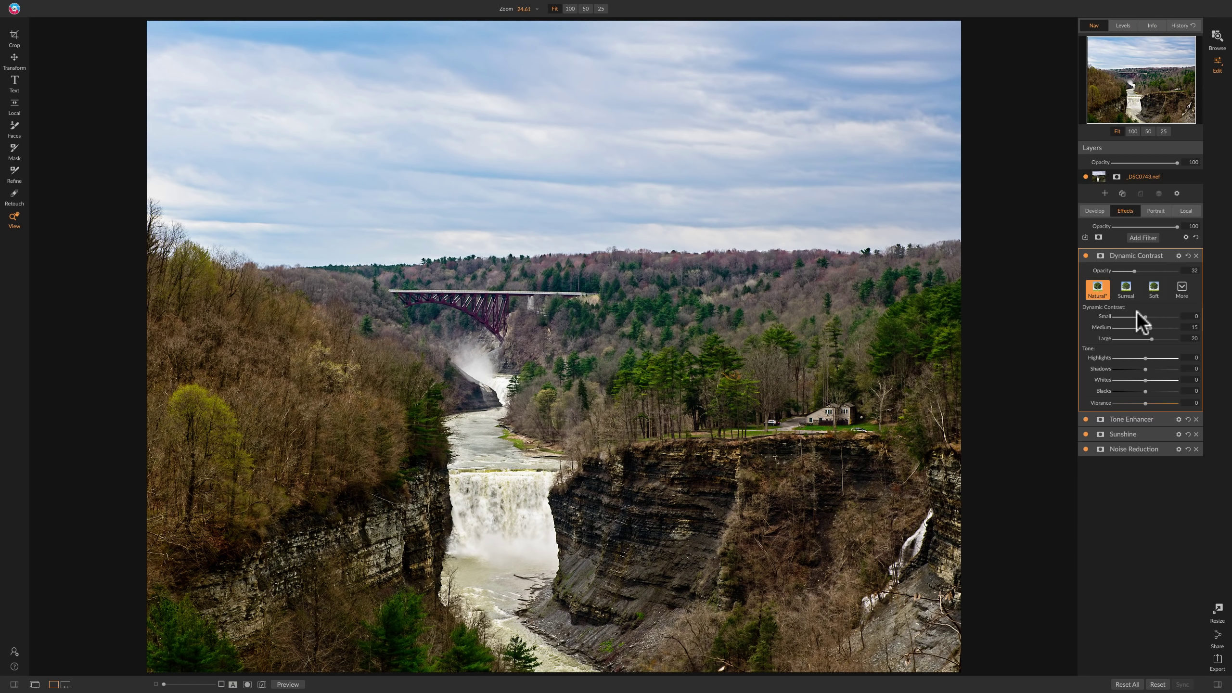
Step: Fine-tune the opacity to about 42–43, checking the photo with and without the filter
drag(1136, 270, 1141, 271)
click(1086, 256)
click(1085, 256)
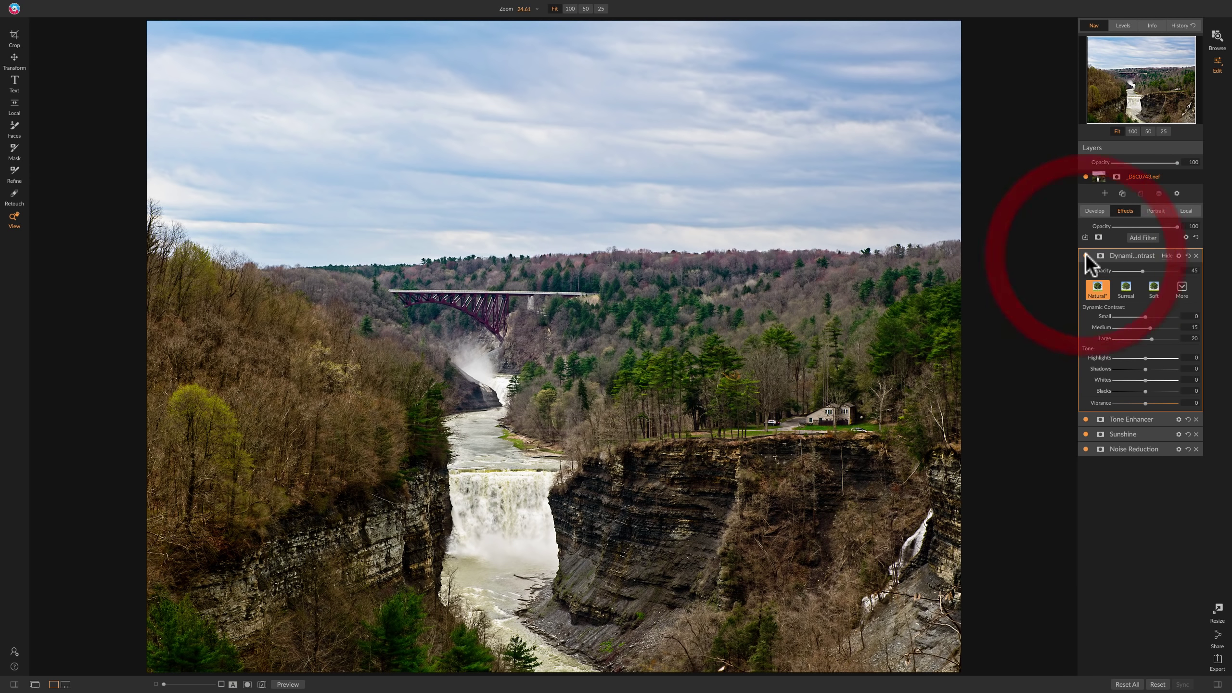
click(1141, 271)
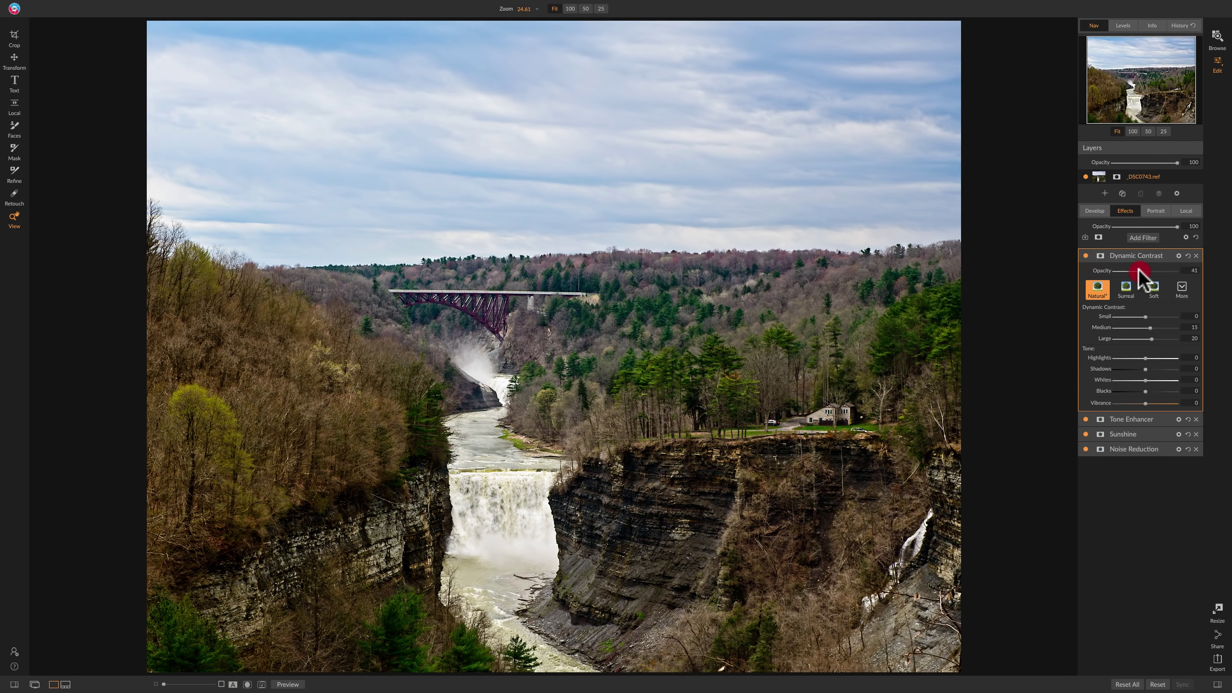
click(1086, 255)
click(1086, 255)
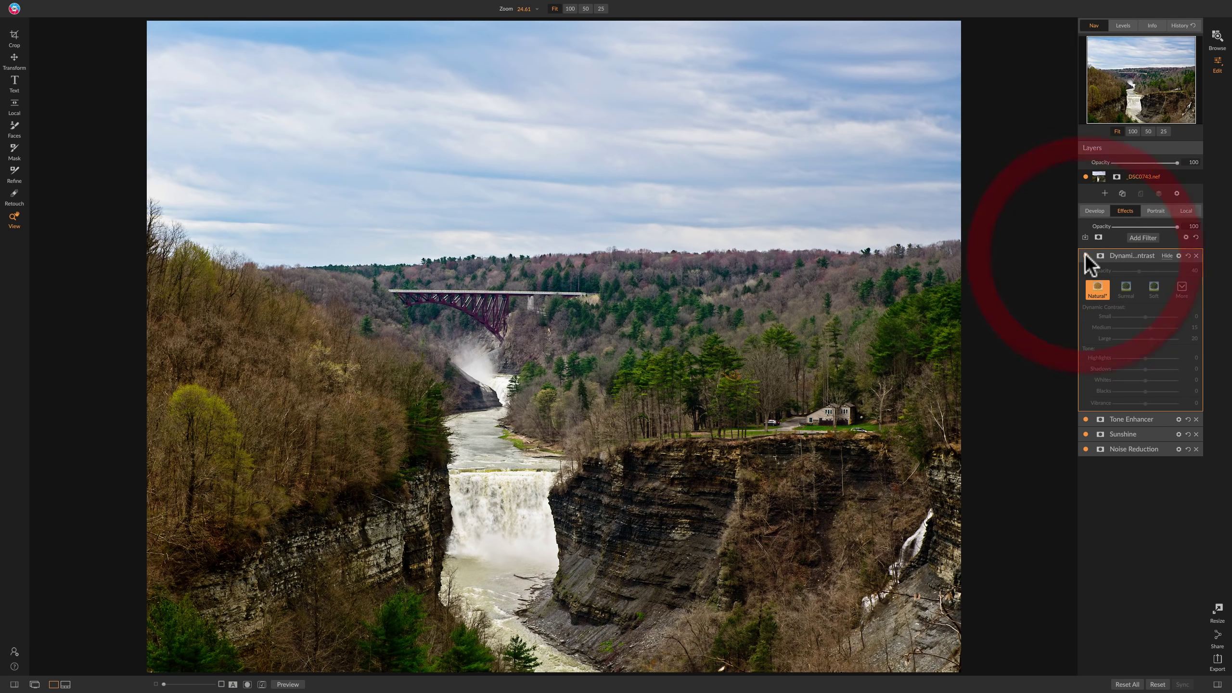
click(1085, 254)
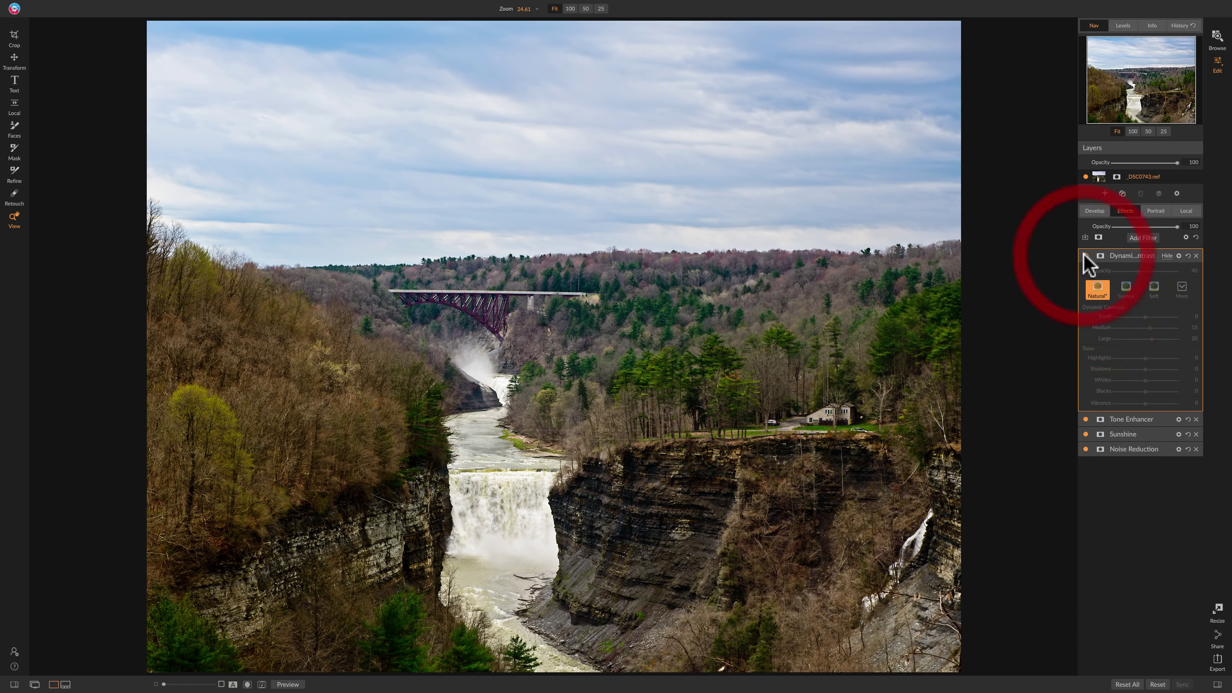
click(1085, 255)
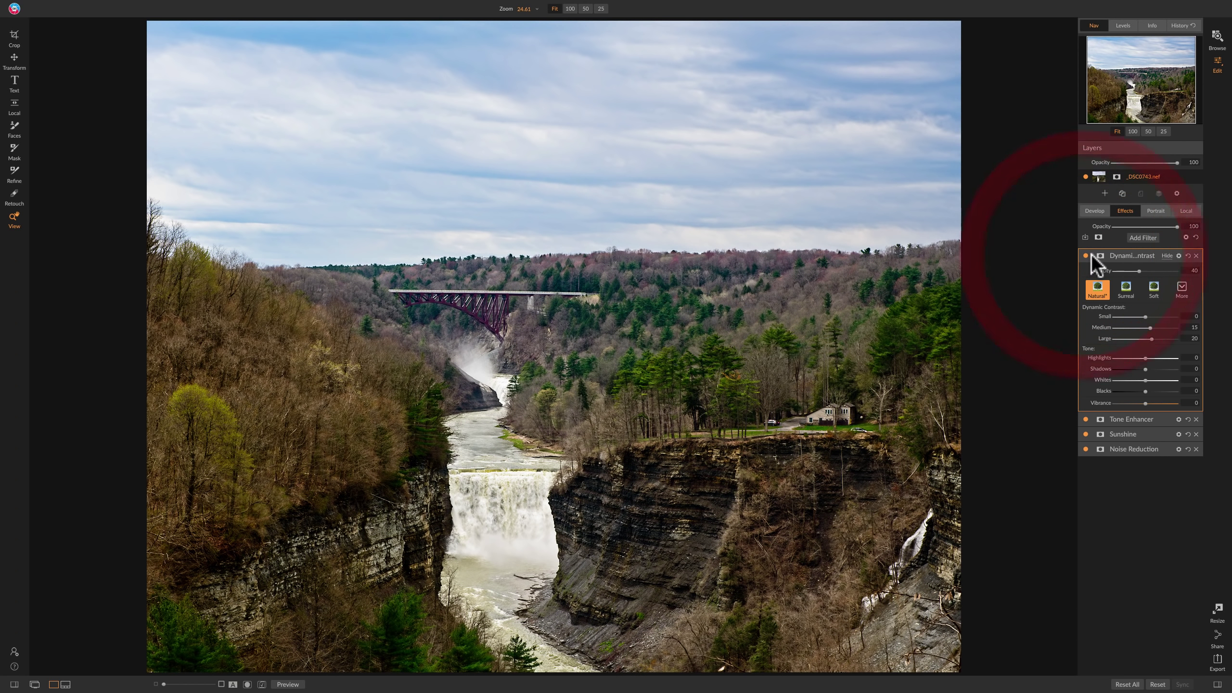
Step: Add a Sharpening filter and try the Screen and Print Matte sharpening presets
click(1141, 238)
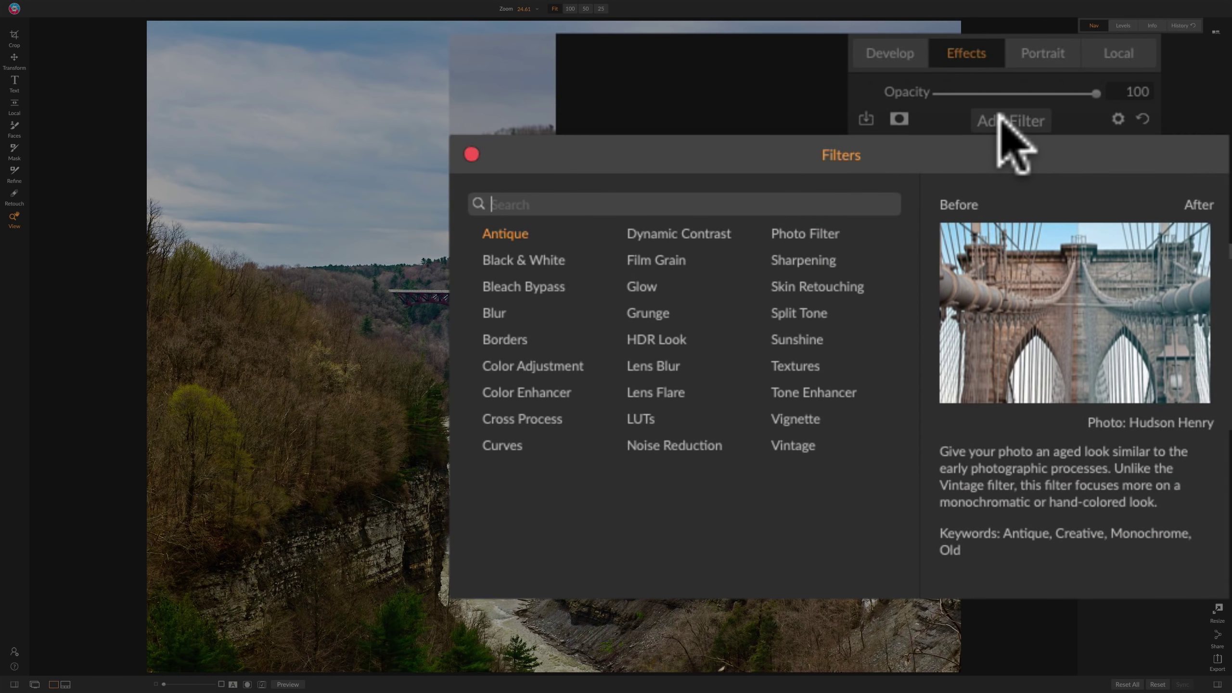
click(819, 262)
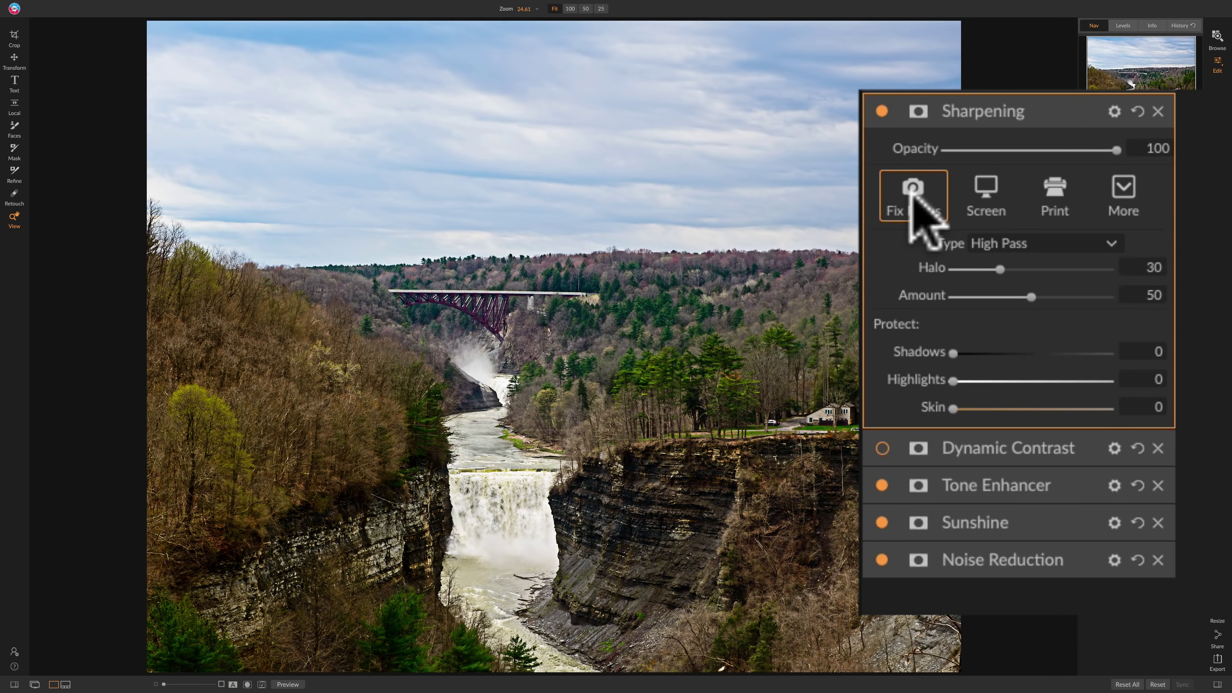
click(989, 187)
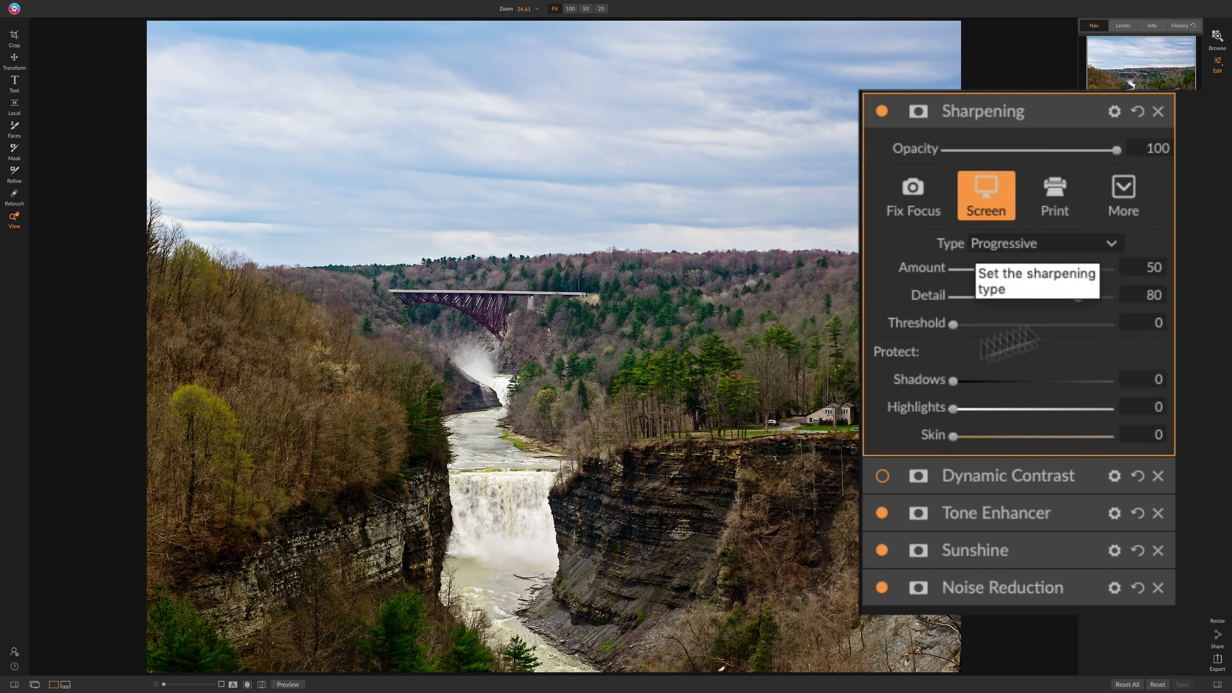
click(1121, 184)
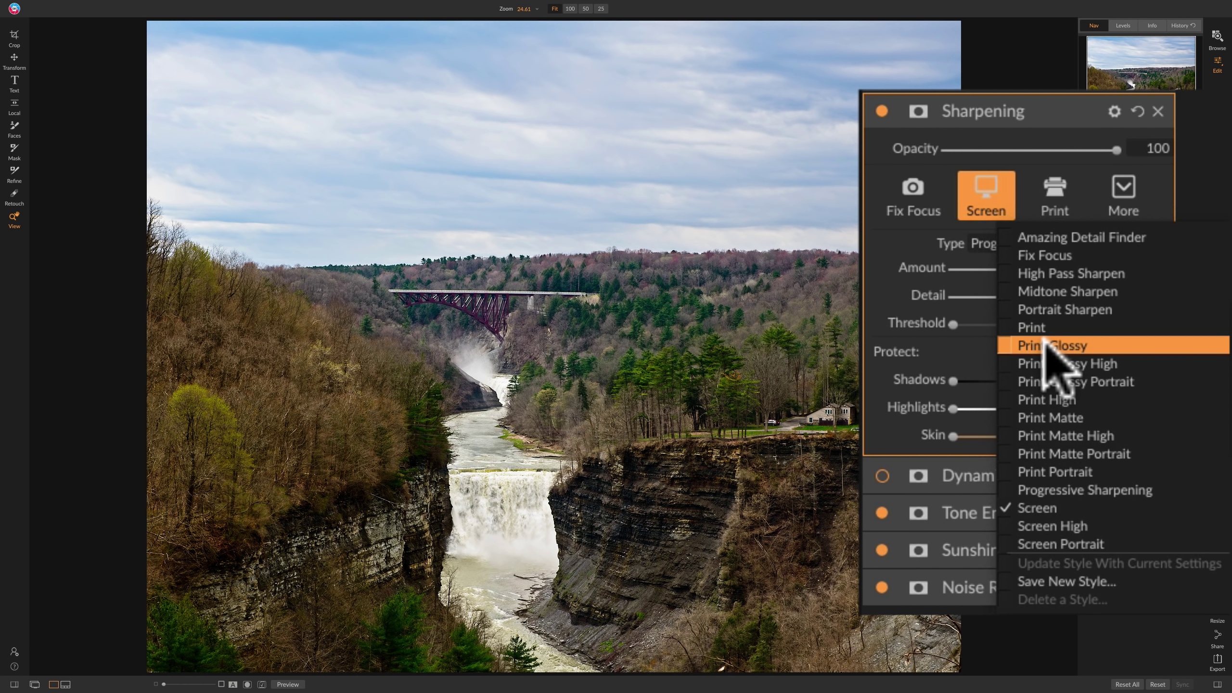
click(1053, 417)
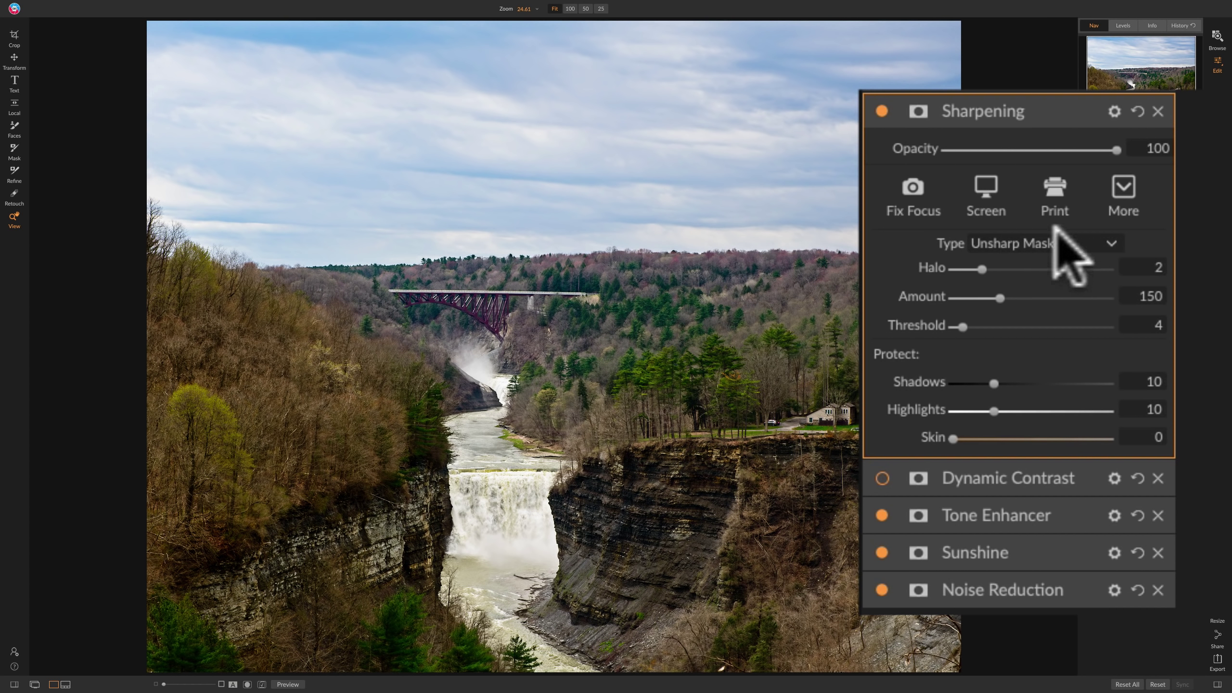
click(1076, 239)
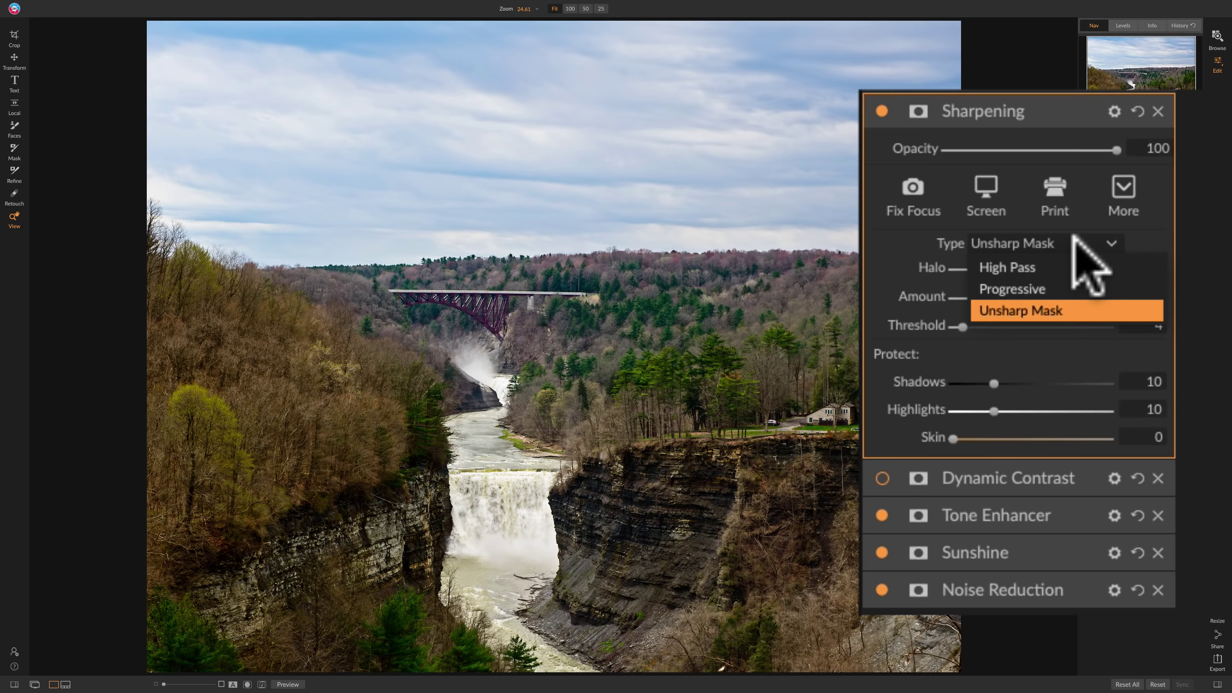
click(1048, 221)
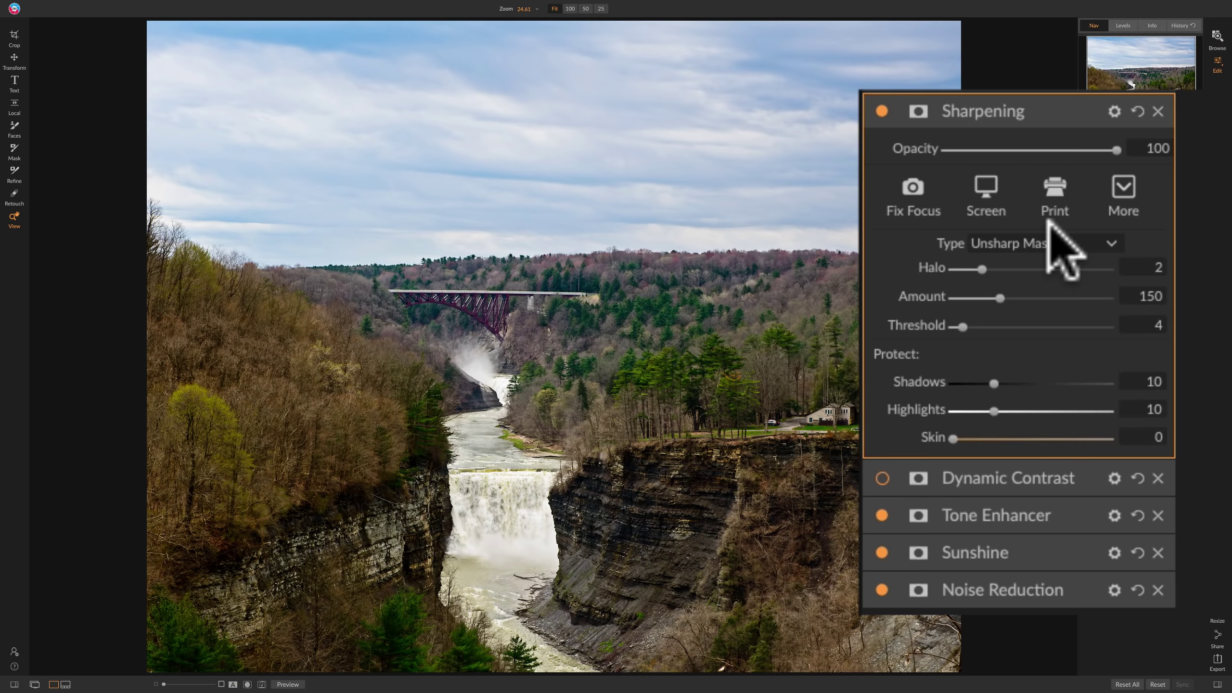
Step: Toggle Sharpening to compare, returning to the Screen preset (Progressive, Amount 50, Detail 80)
click(881, 111)
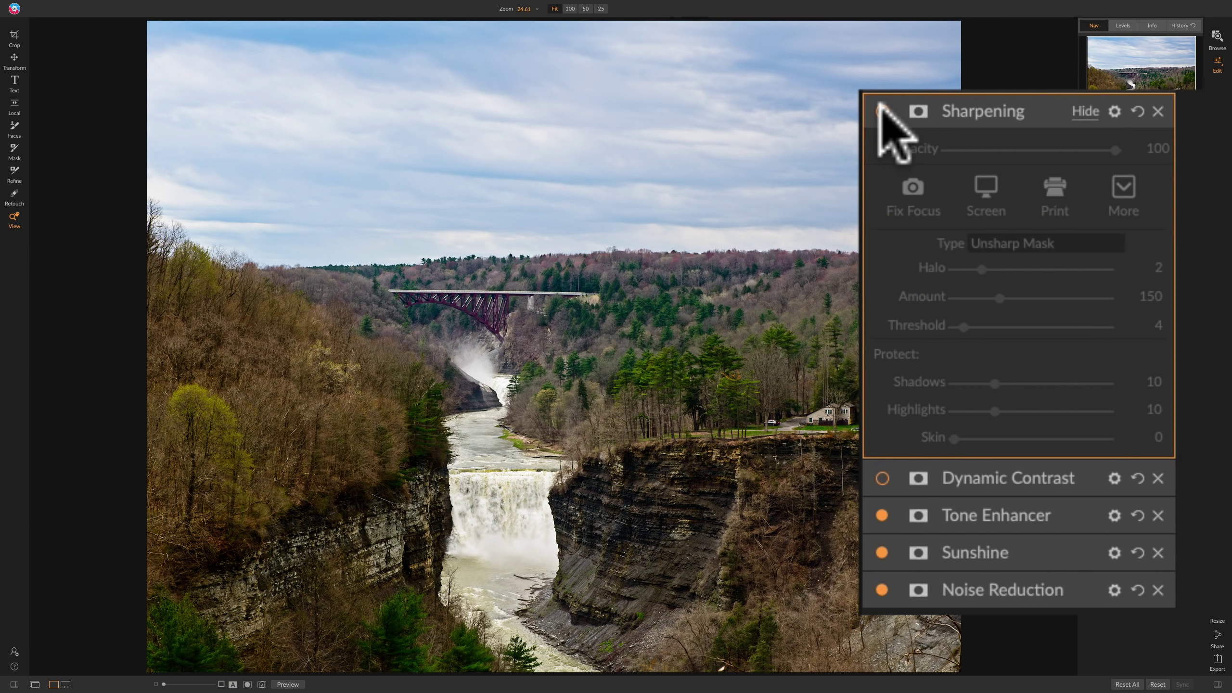
click(882, 111)
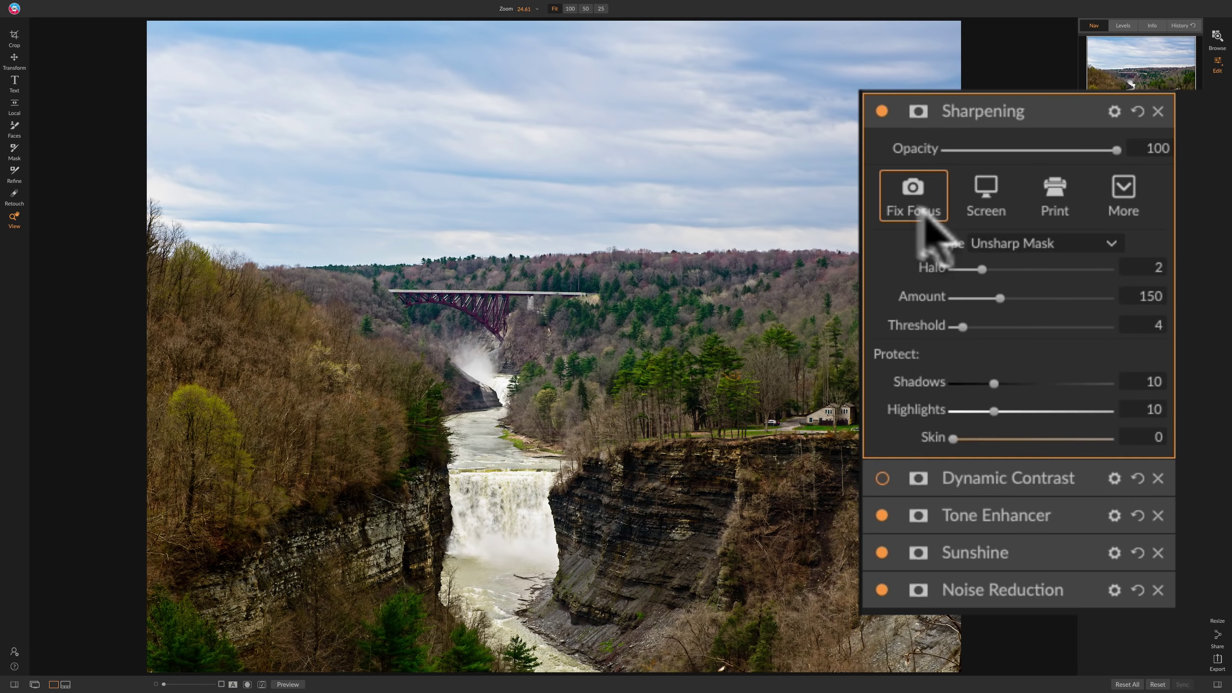
click(881, 110)
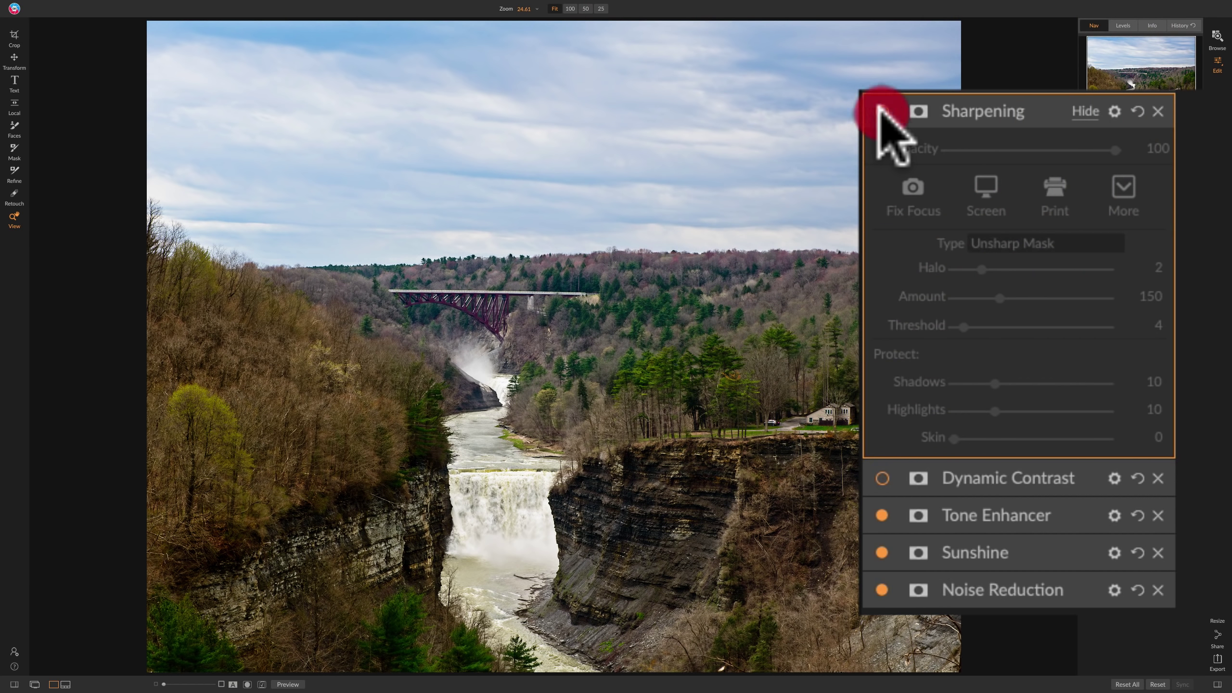
click(882, 111)
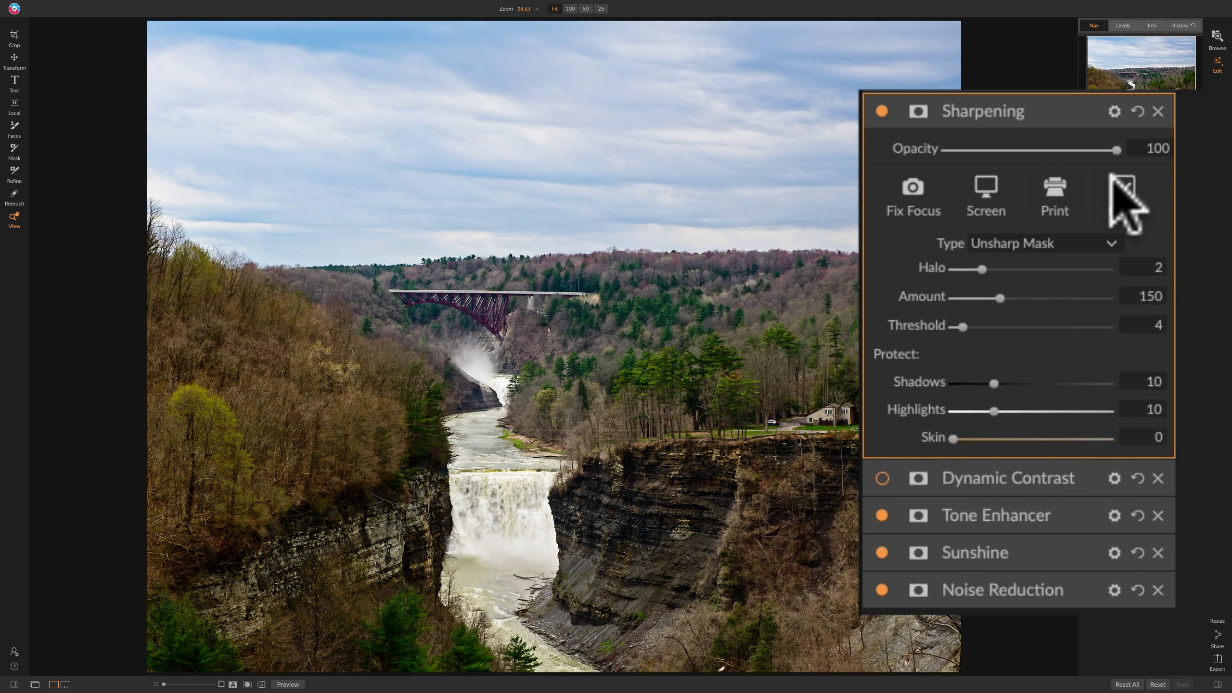
click(982, 201)
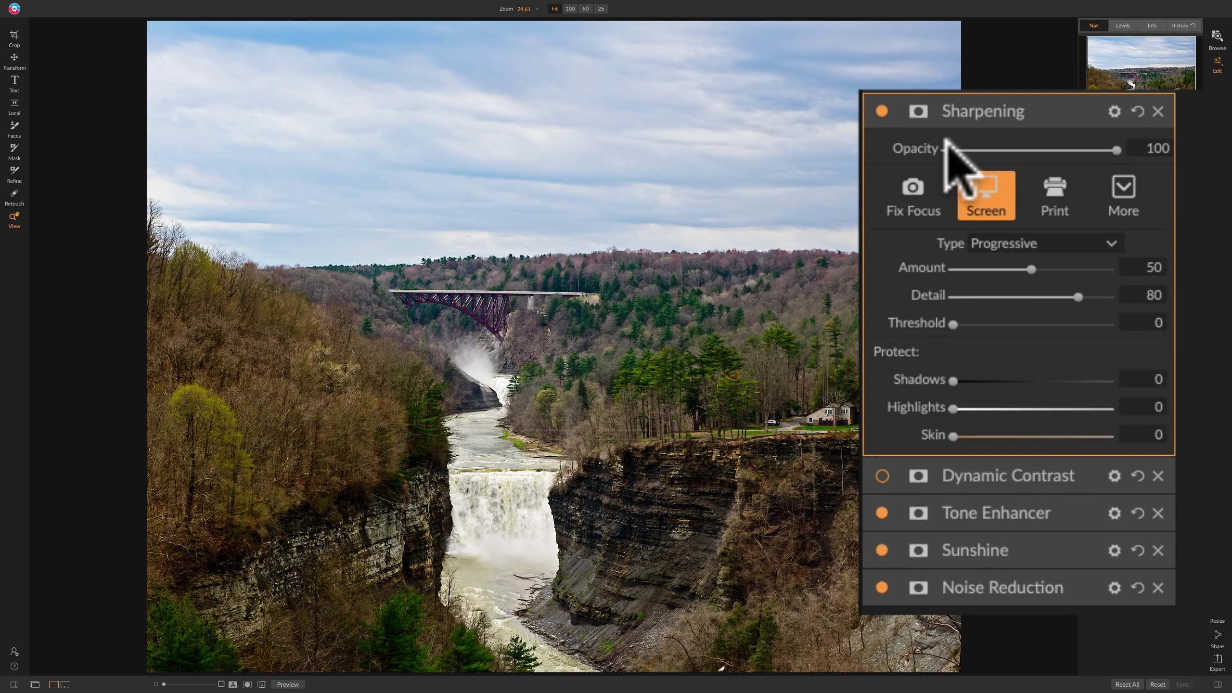
click(882, 110)
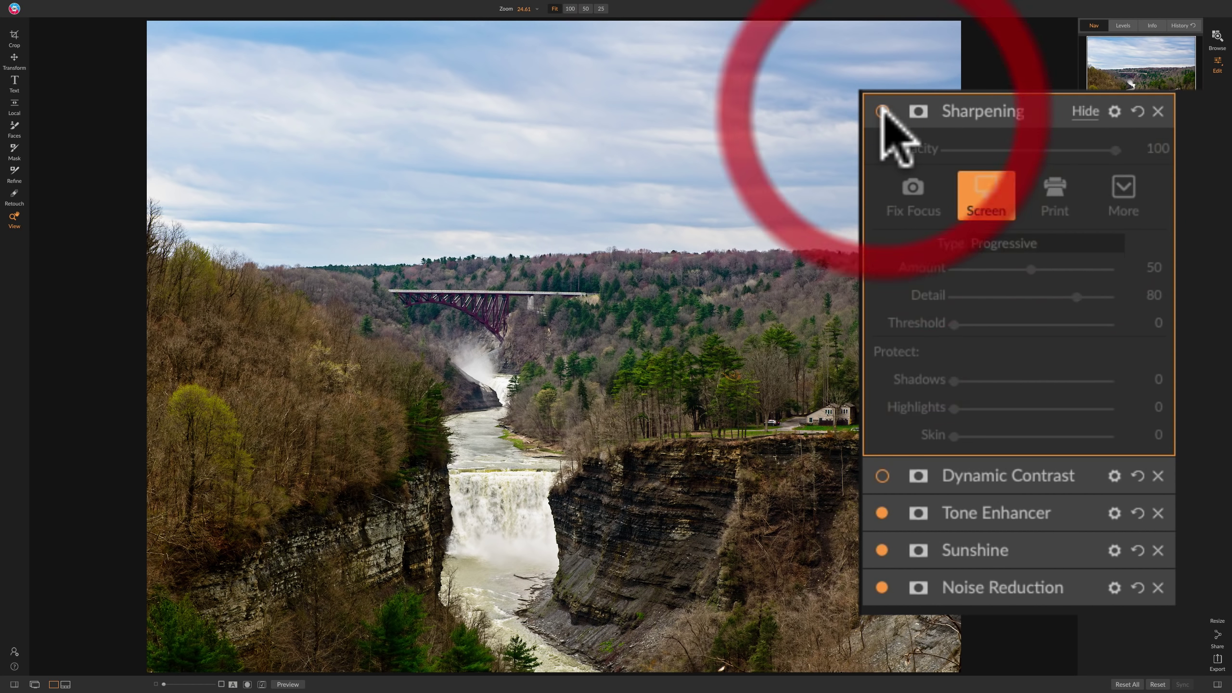
click(882, 110)
click(882, 111)
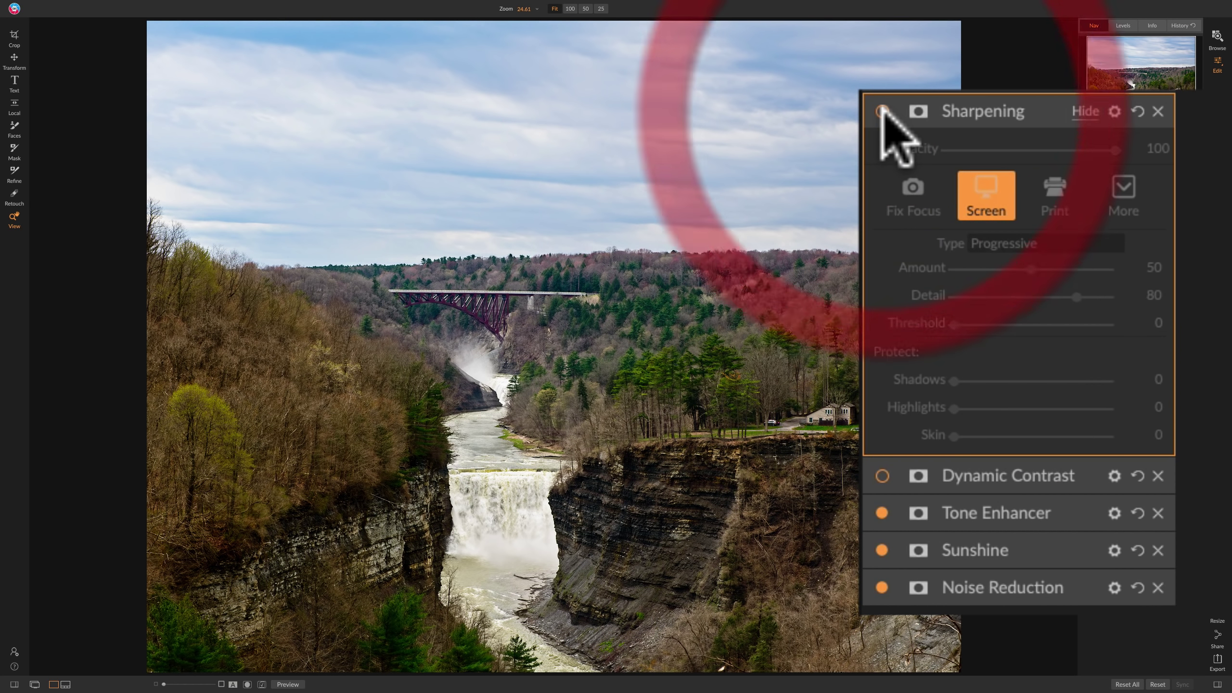
click(881, 111)
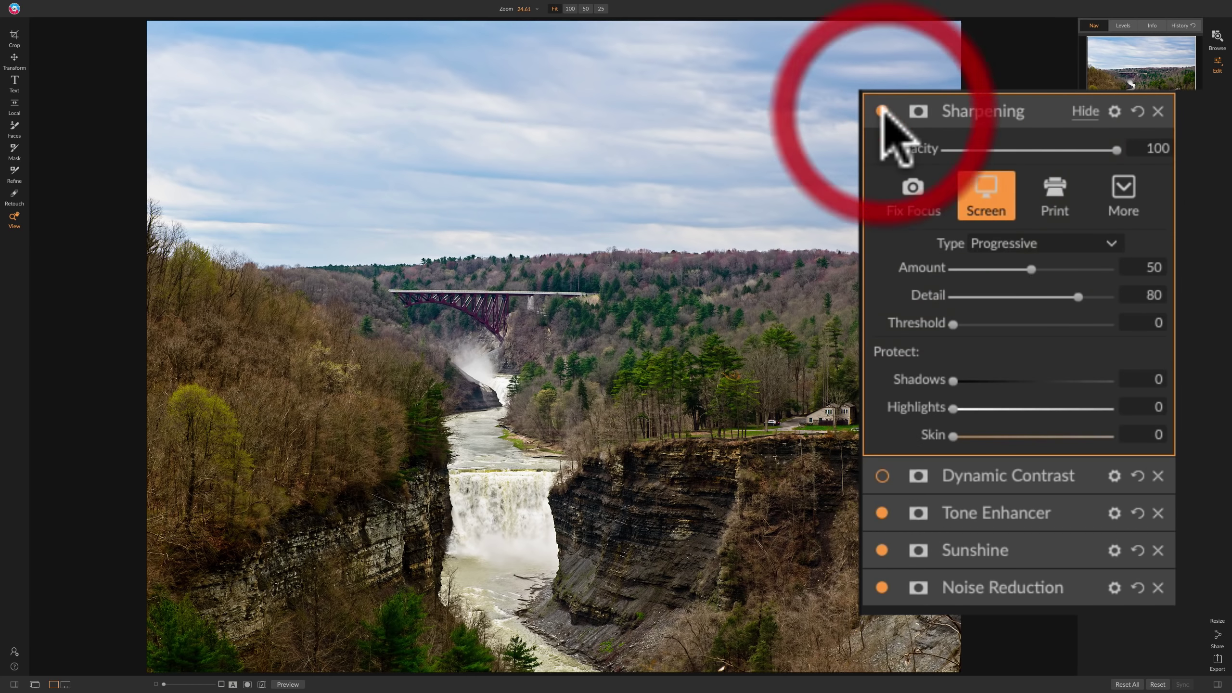
Step: Compare the sharpening at 100% on the left-side forest, then fit the whole photo
click(381, 405)
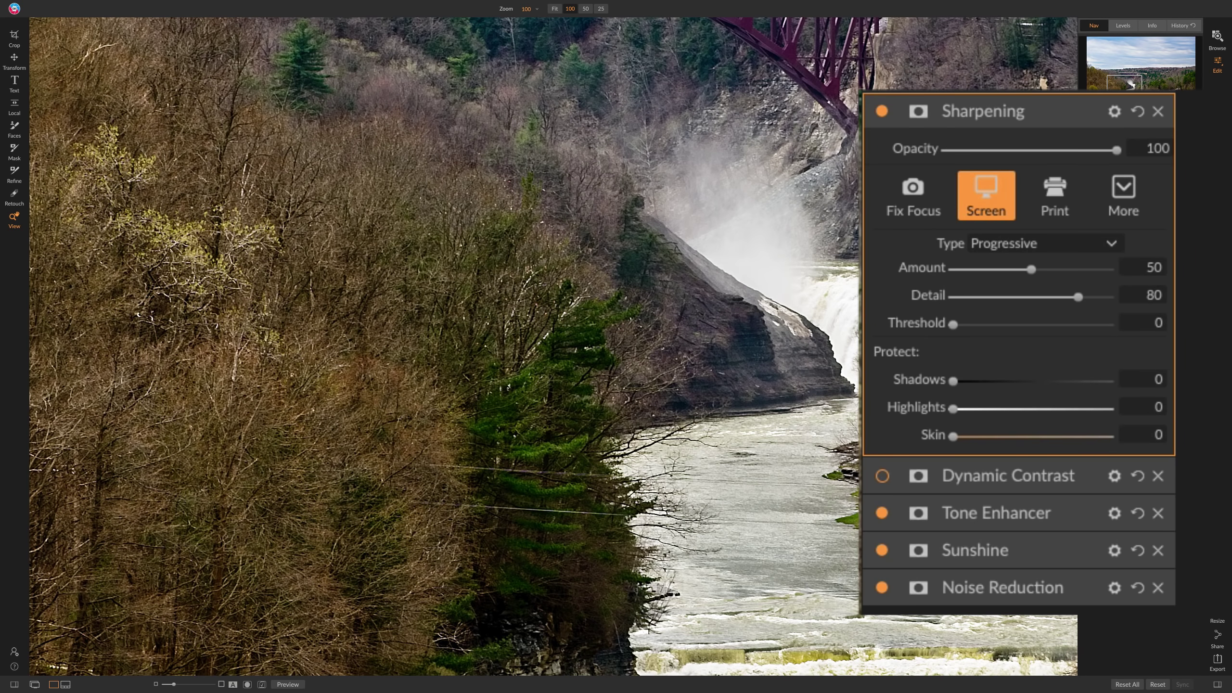
click(882, 110)
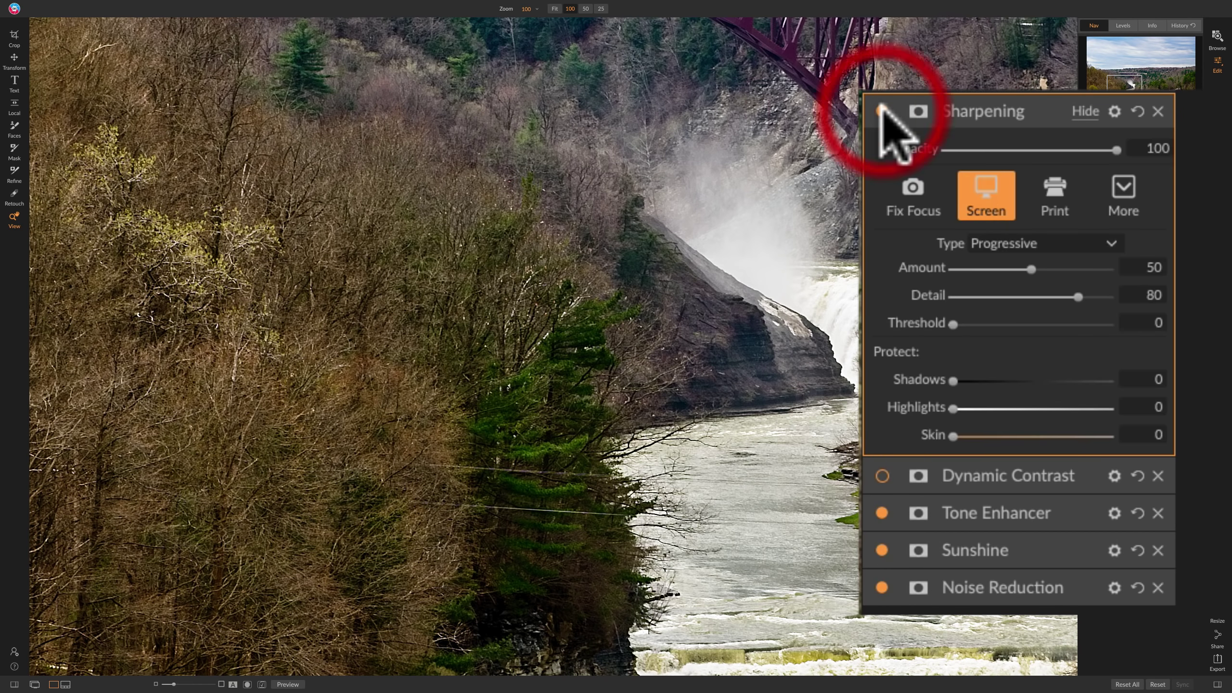
click(882, 111)
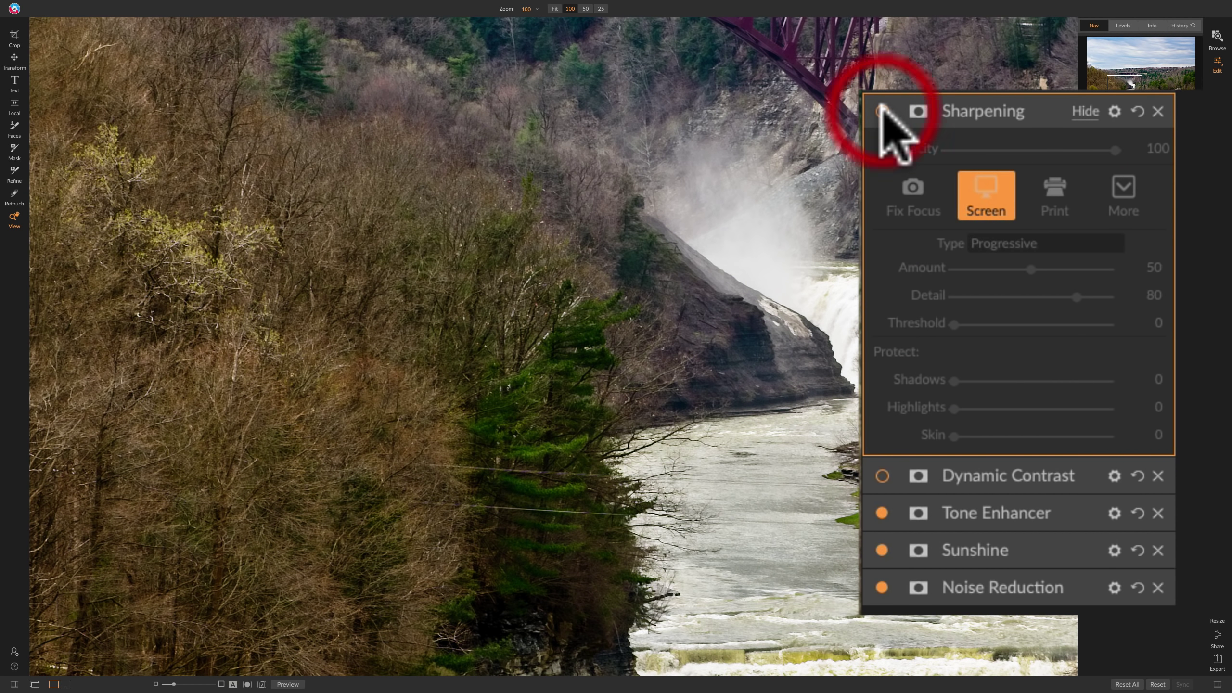
click(881, 111)
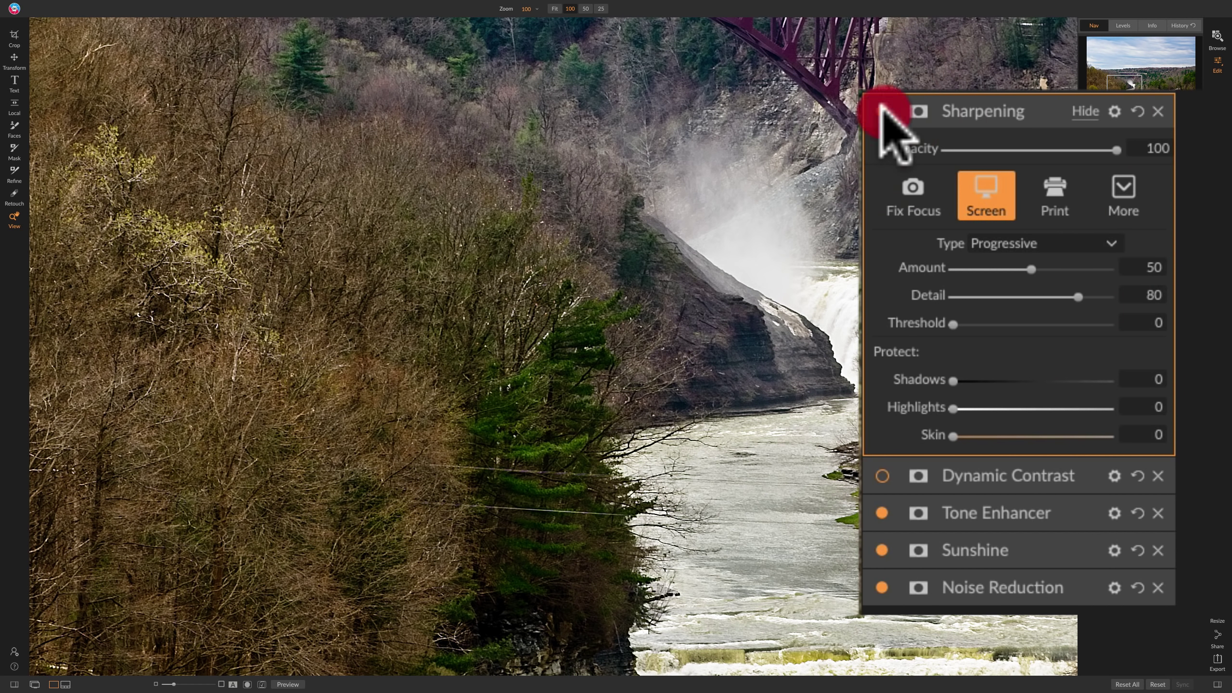
click(882, 111)
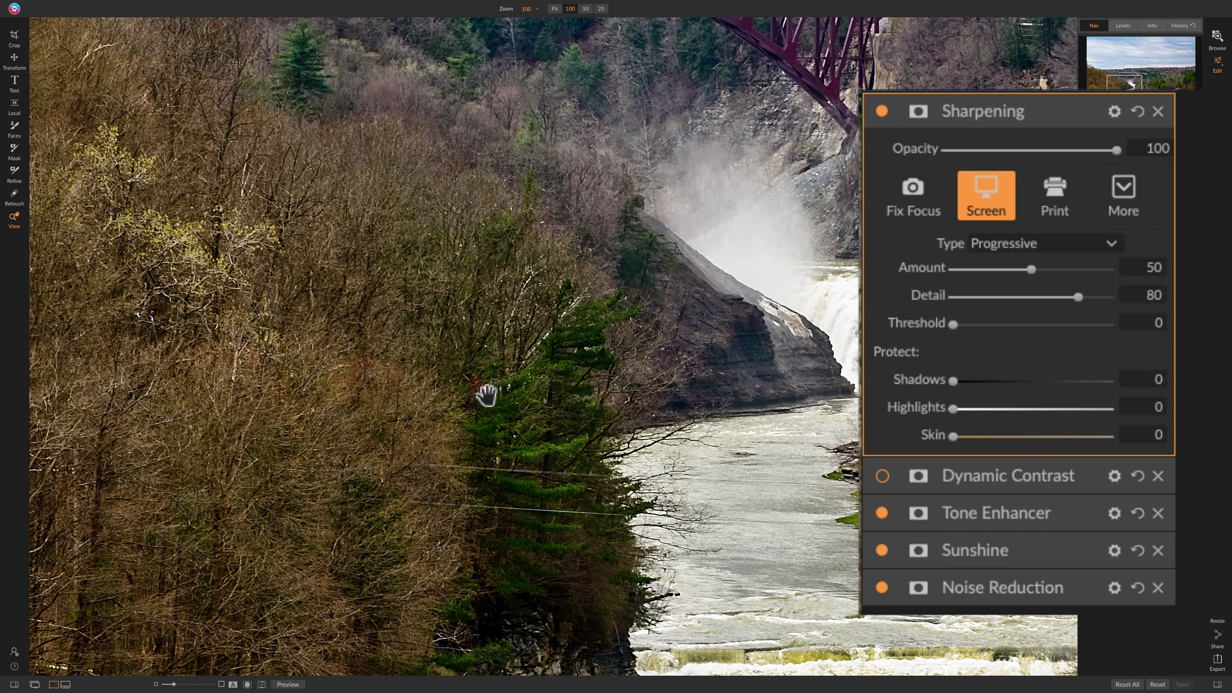
click(652, 374)
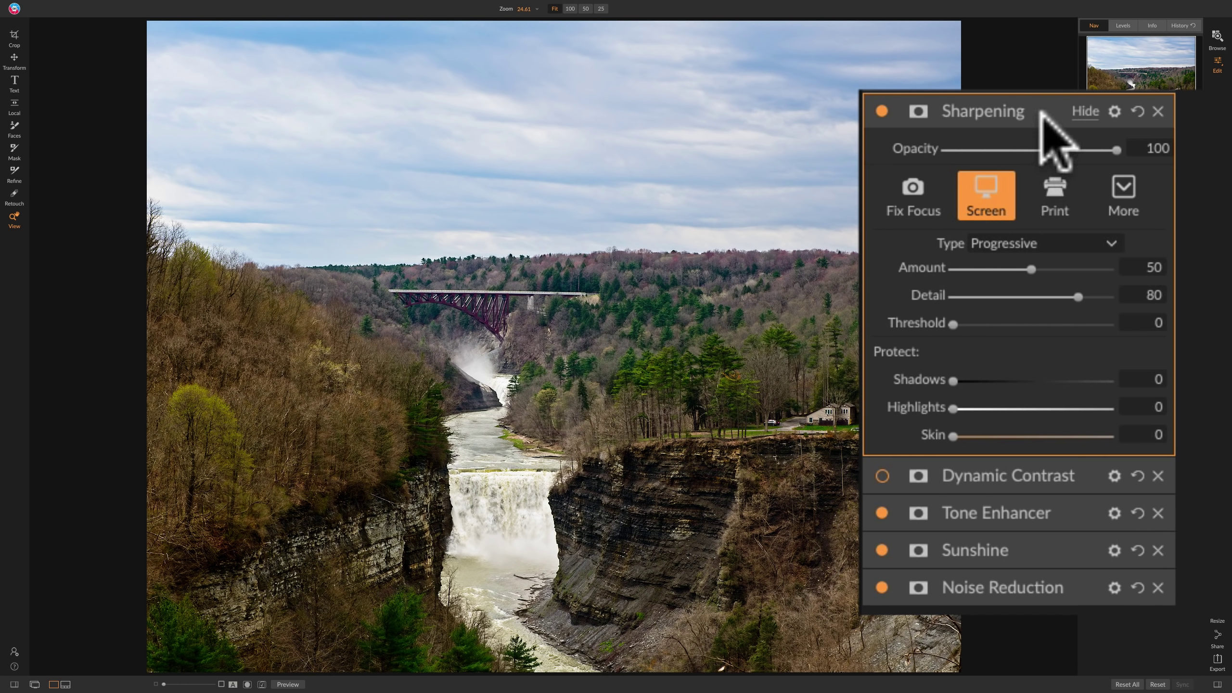
Step: Remove Dynamic Contrast and set Sharpening opacity to 80, folding its settings away
click(1159, 475)
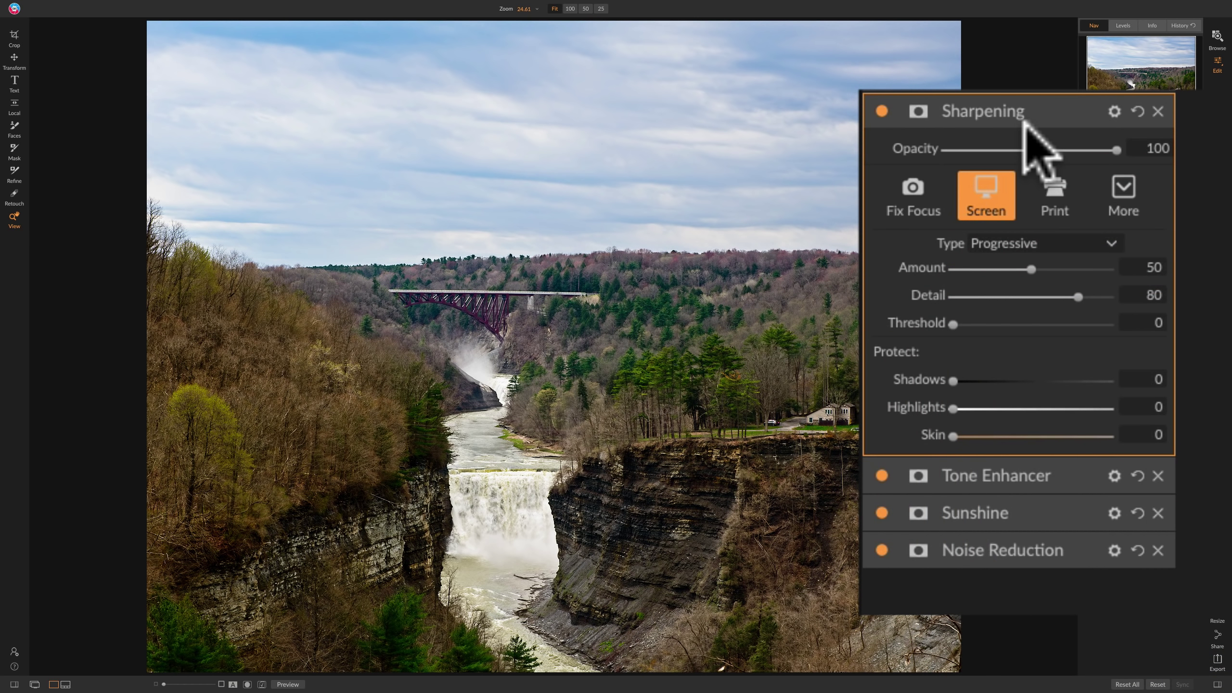
drag(1179, 271, 1173, 271)
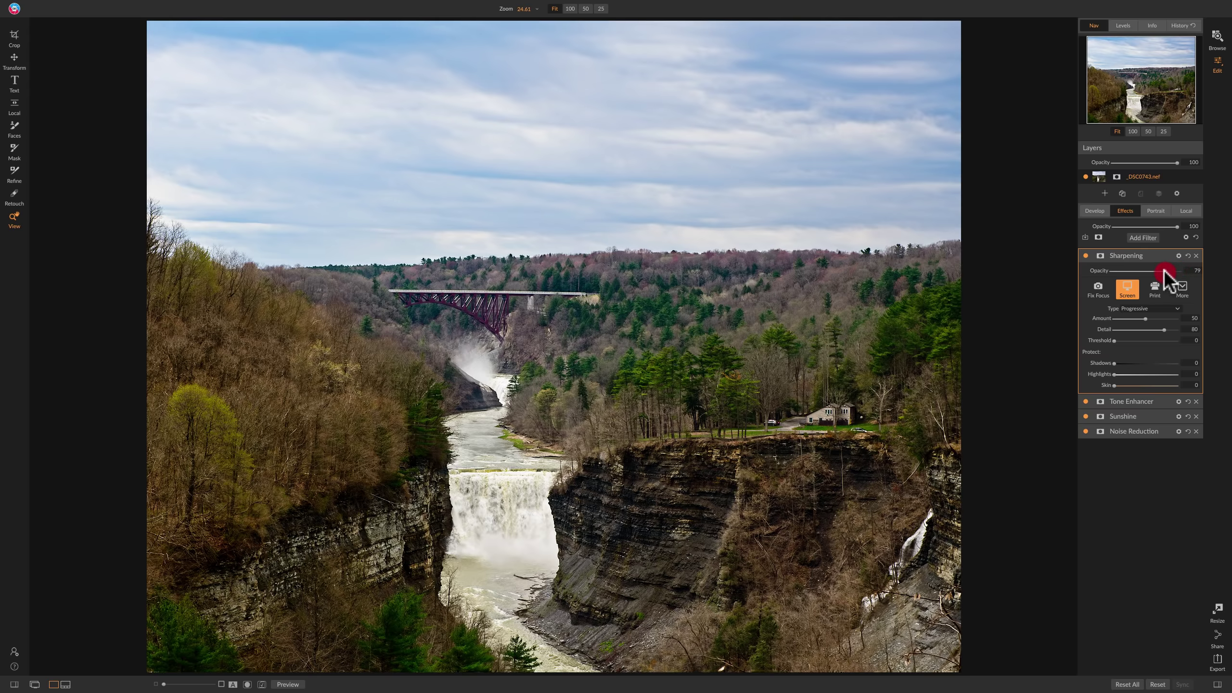
drag(1165, 270, 1164, 269)
click(1153, 253)
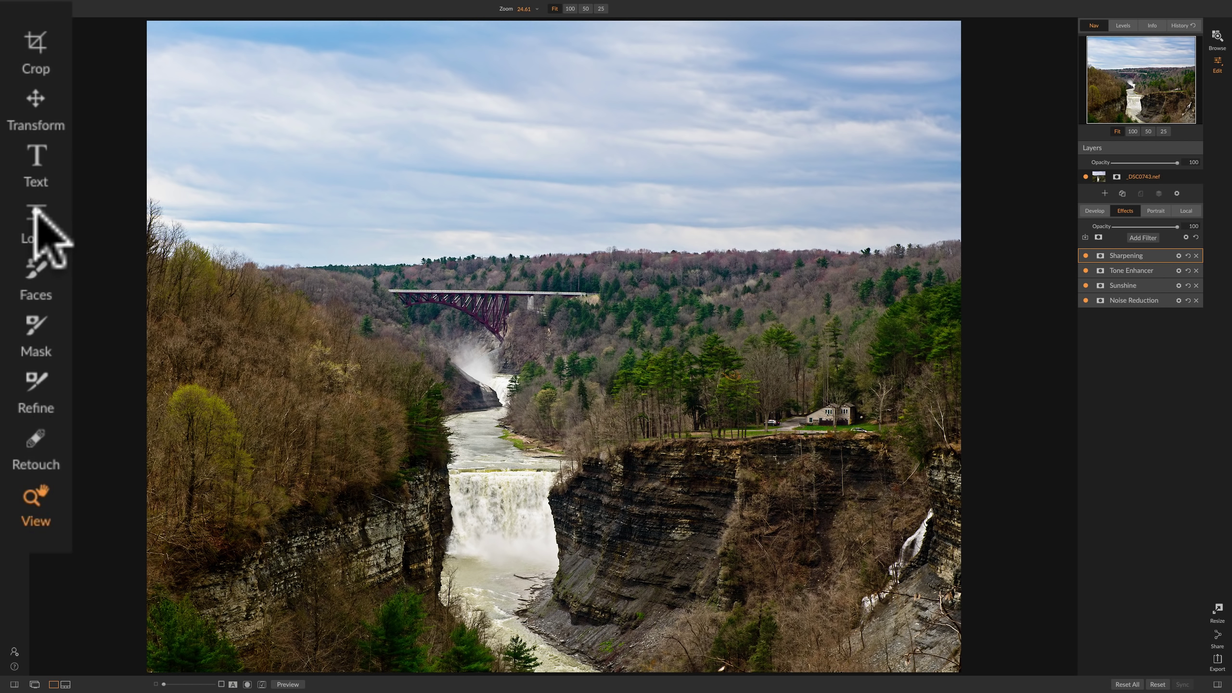
Step: Add a local Exposure -1 adjustment with a gradient mask sloping along the horizon
click(15, 107)
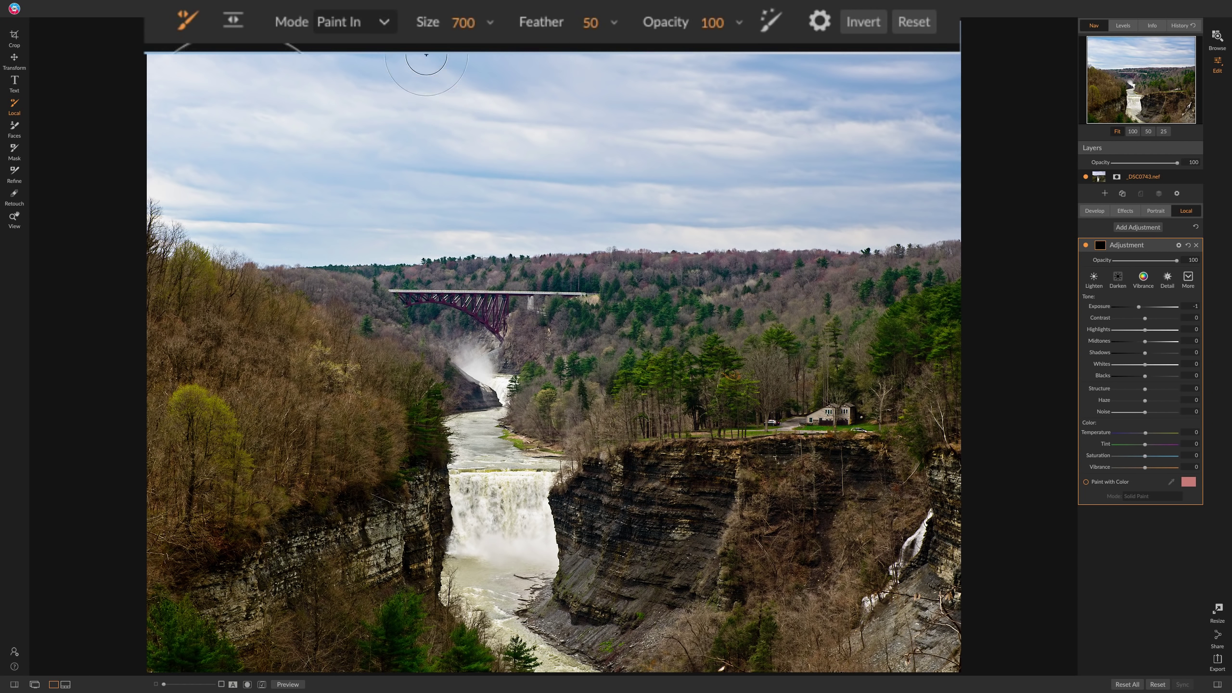
click(233, 19)
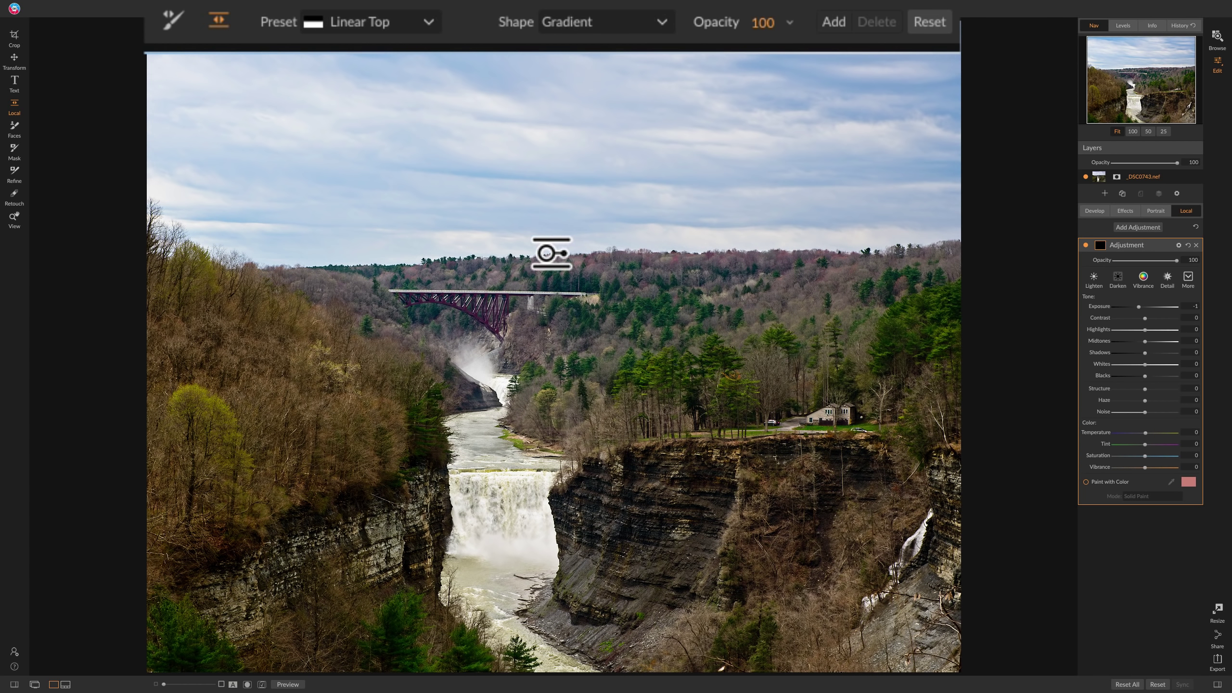
click(552, 253)
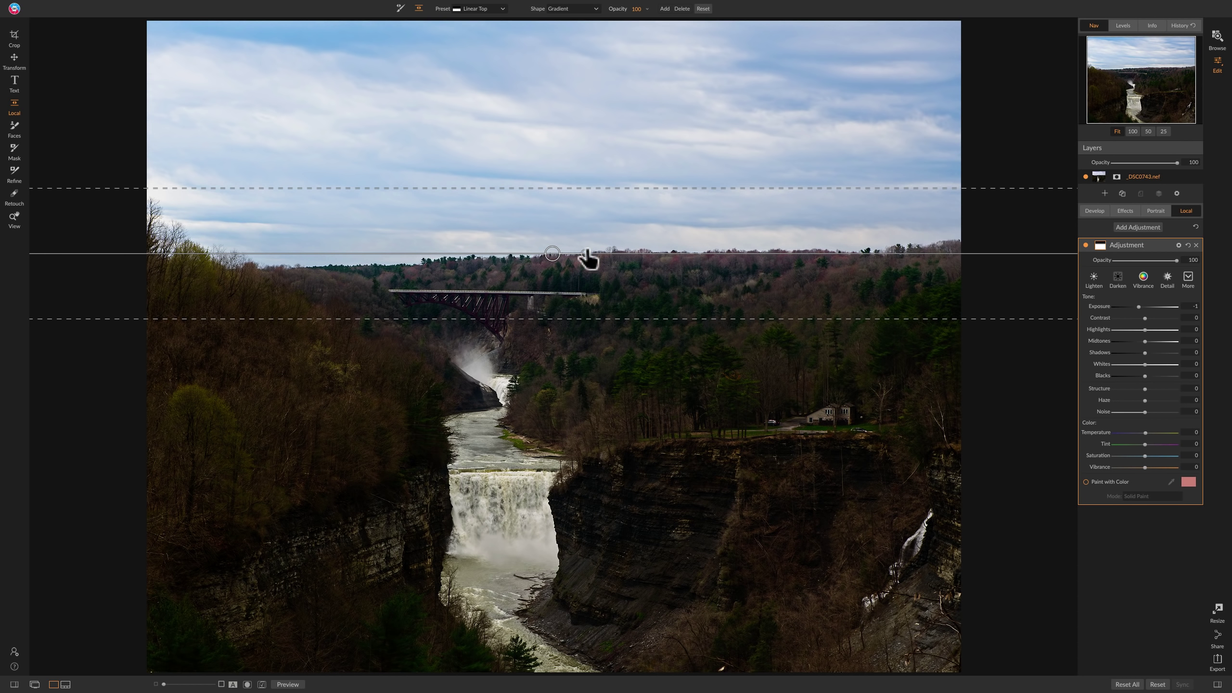
drag(530, 223, 501, 264)
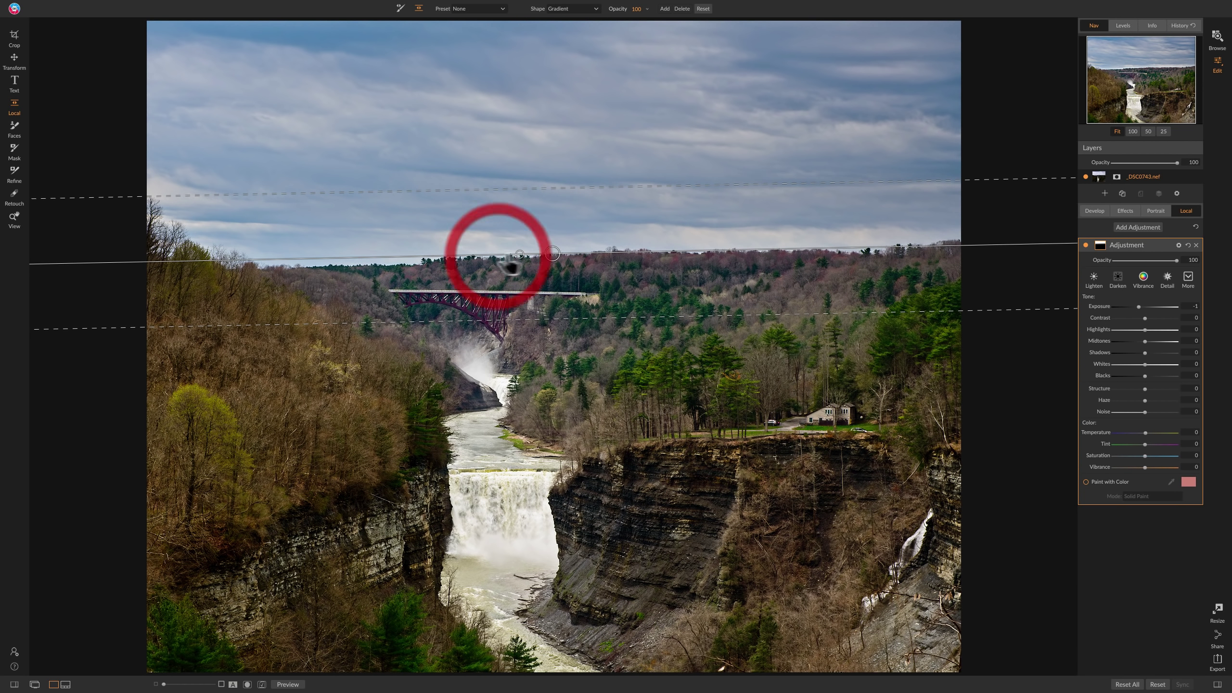
click(1086, 245)
click(1086, 246)
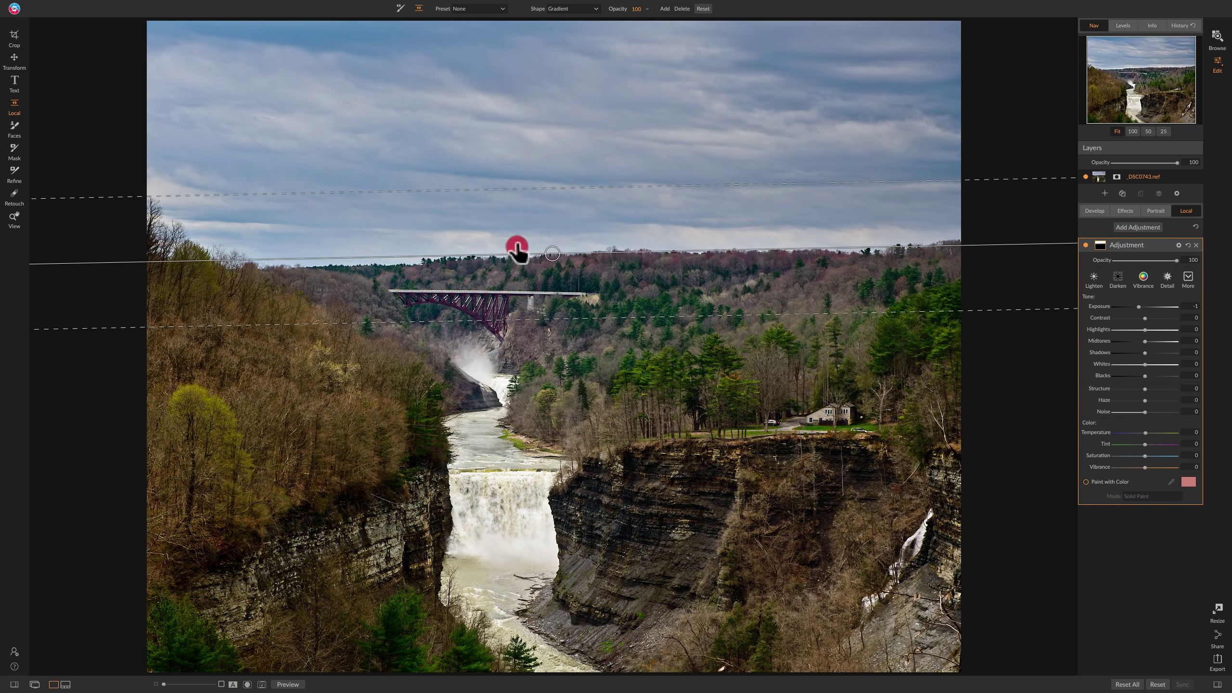
drag(517, 251, 552, 242)
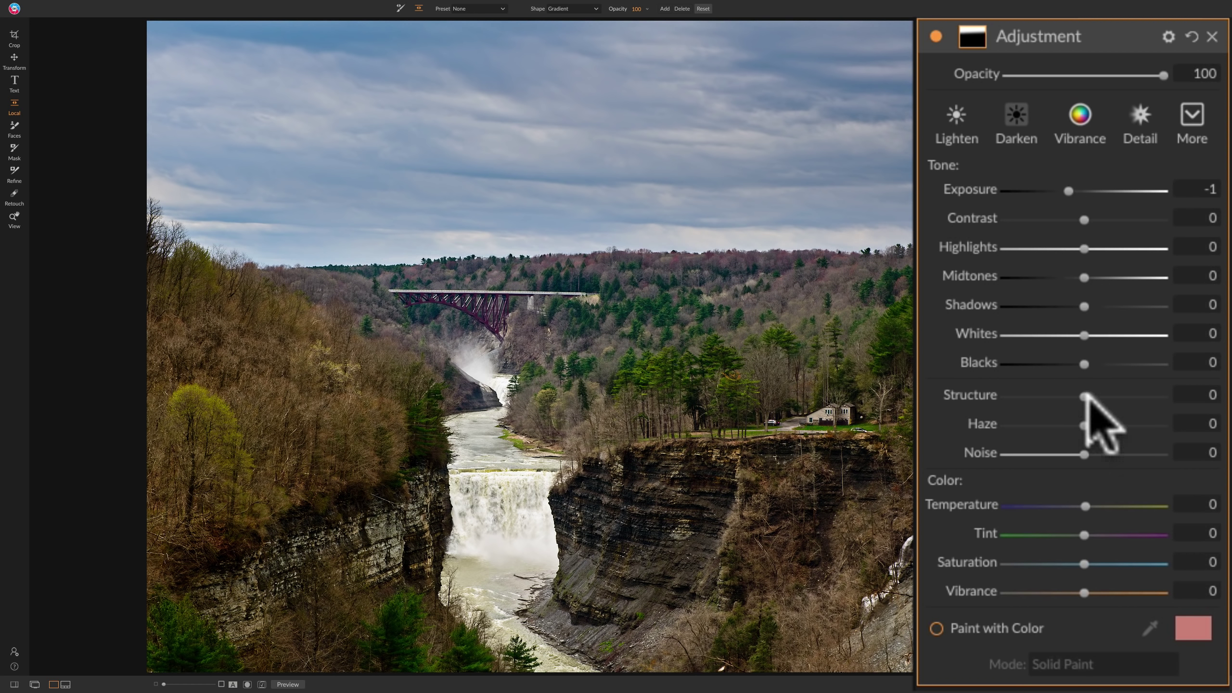
Step: Raise the sky adjustment's Structure to 59 and Contrast to 26, then collapse it
drag(1098, 391, 1127, 393)
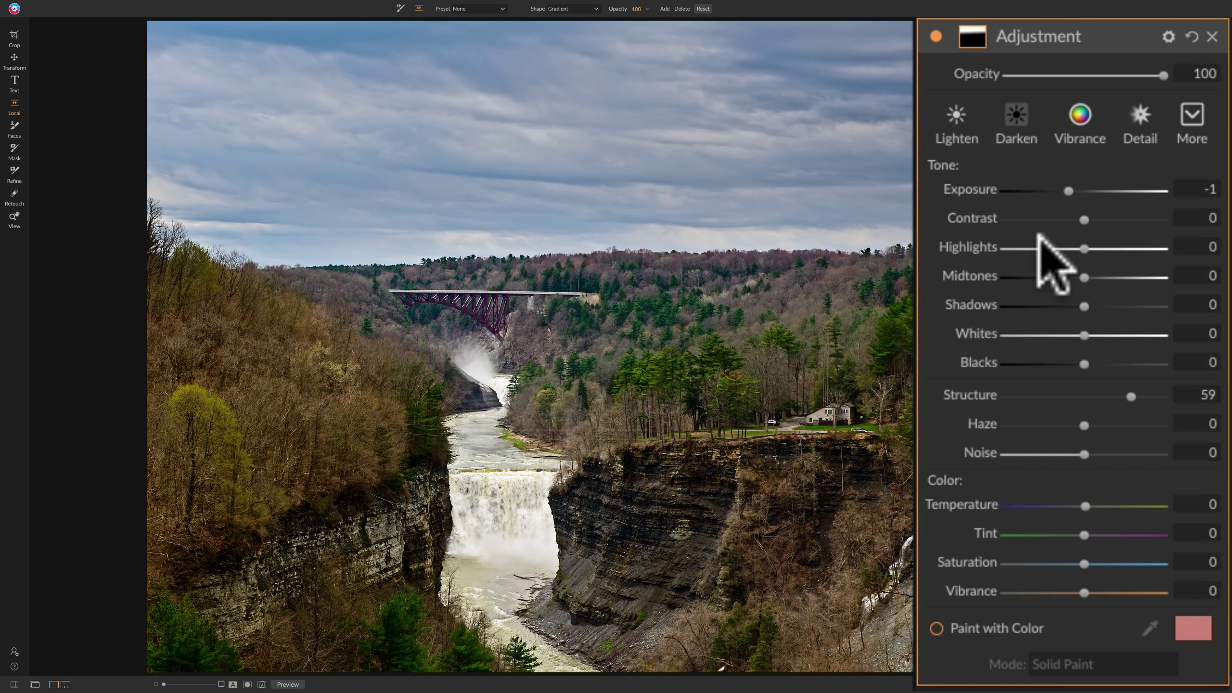
drag(1077, 217, 1103, 217)
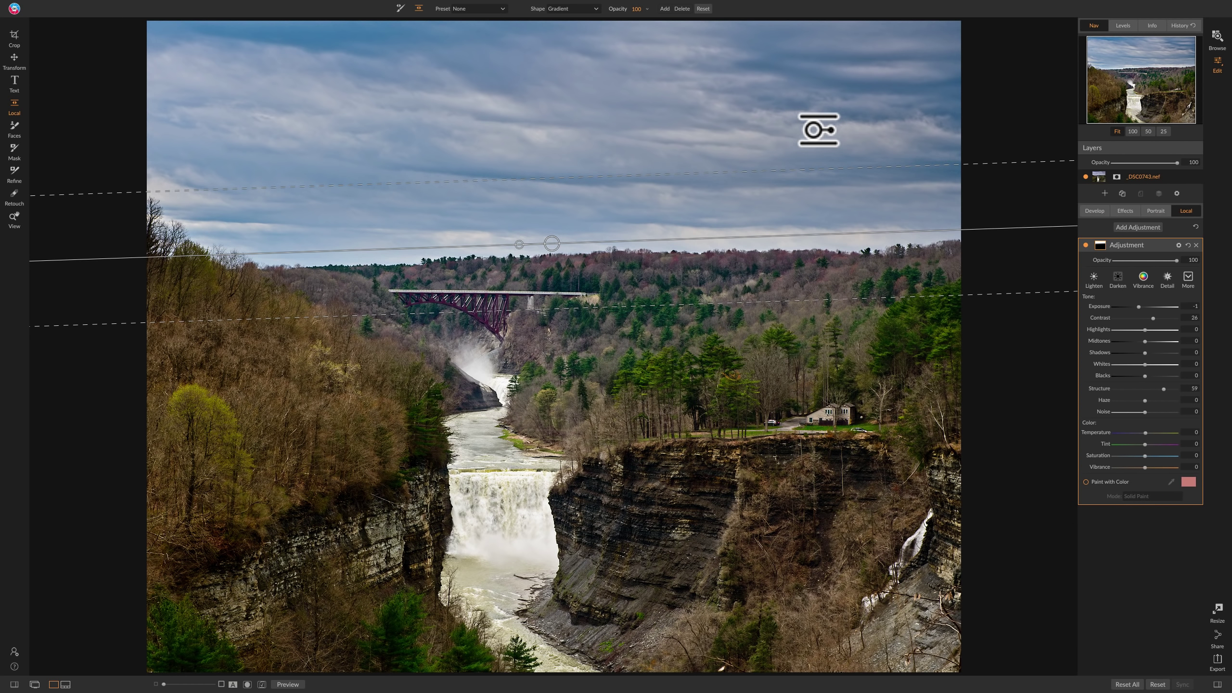
click(1157, 245)
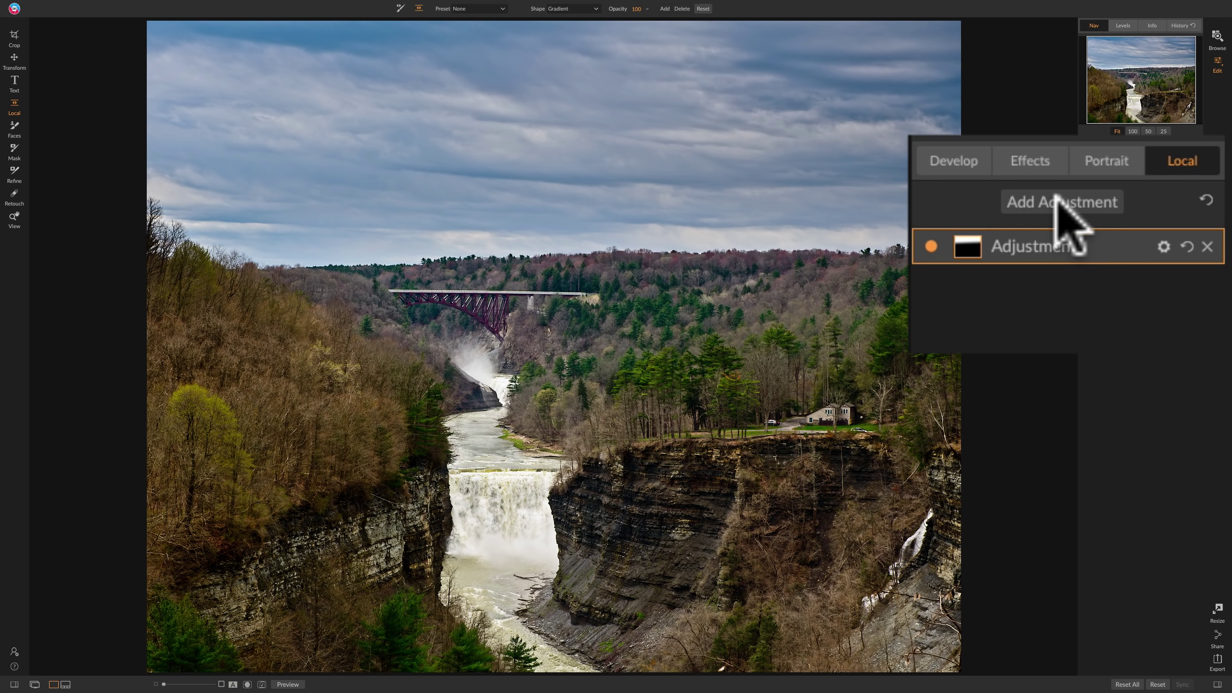
Step: Brush a second Exposure 0.85 adjustment with raised Feather onto the right cliff face only
click(1062, 204)
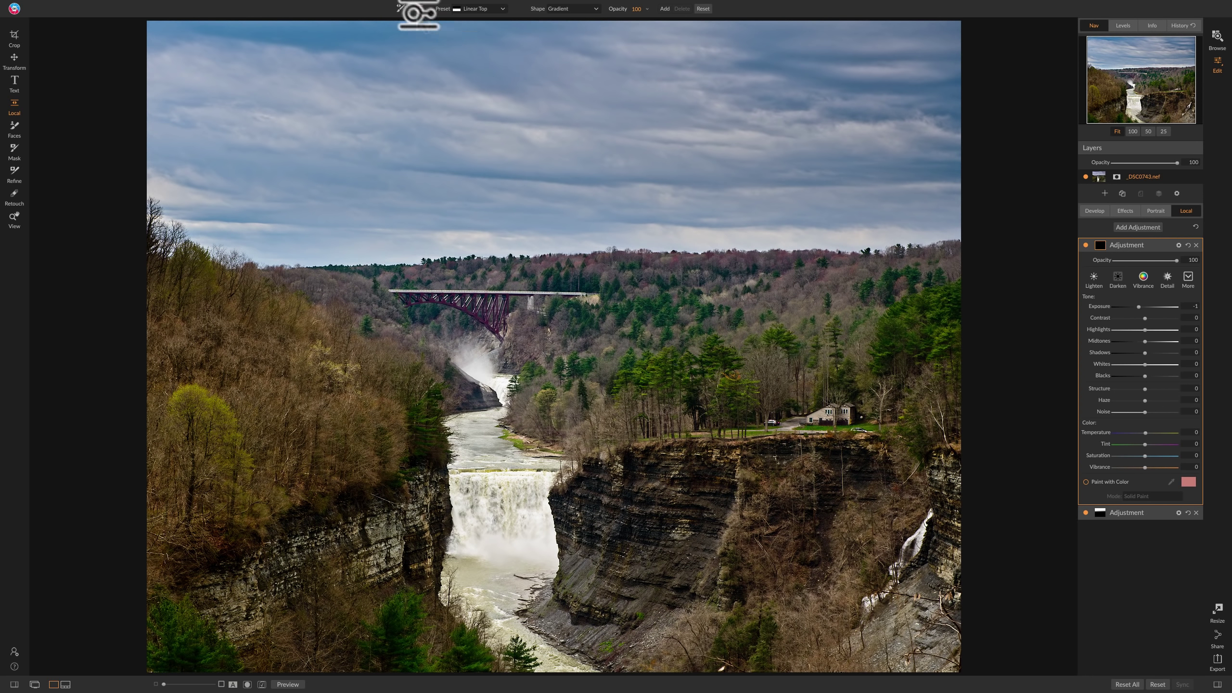
click(401, 9)
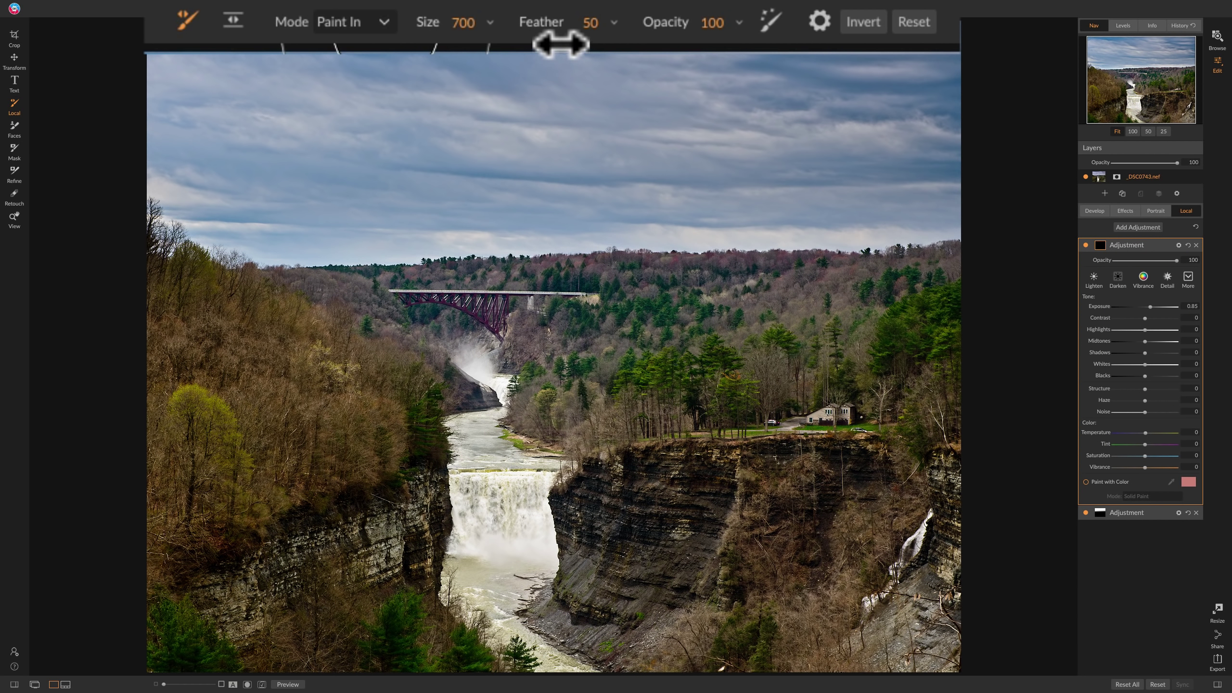
drag(561, 44, 570, 17)
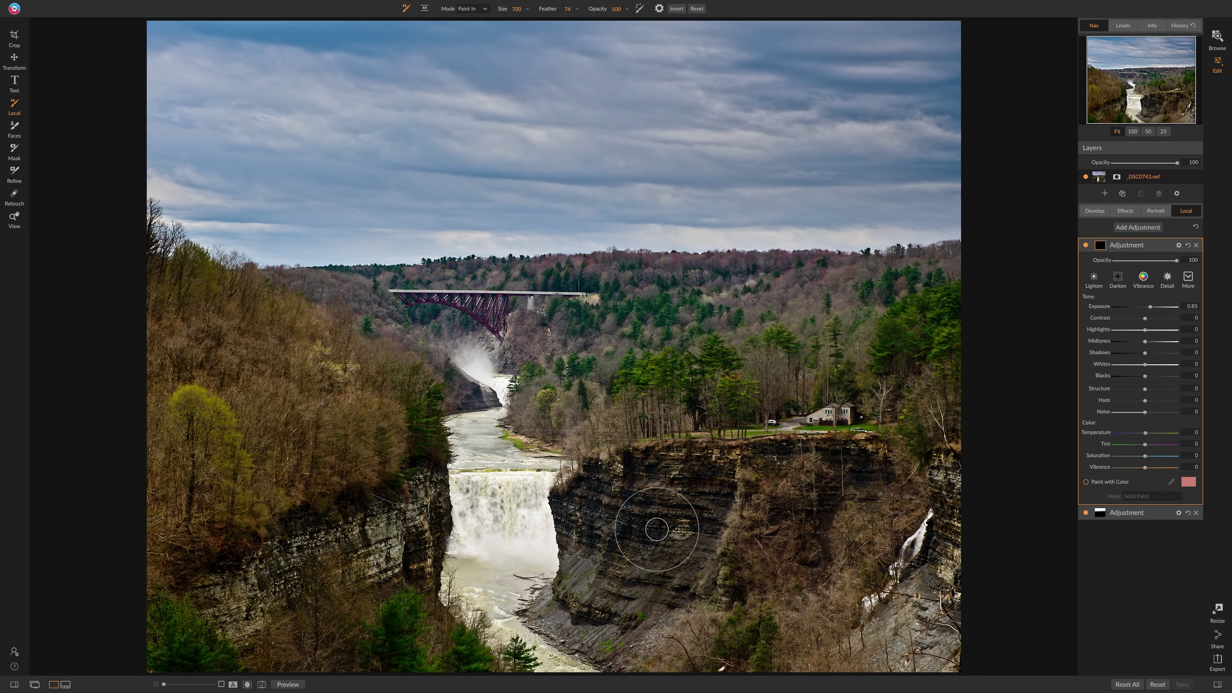
mouse_move(677, 513)
mouse_down()
mouse_move(693, 512)
mouse_move(611, 523)
mouse_move(613, 564)
mouse_move(643, 563)
mouse_move(695, 503)
mouse_up()
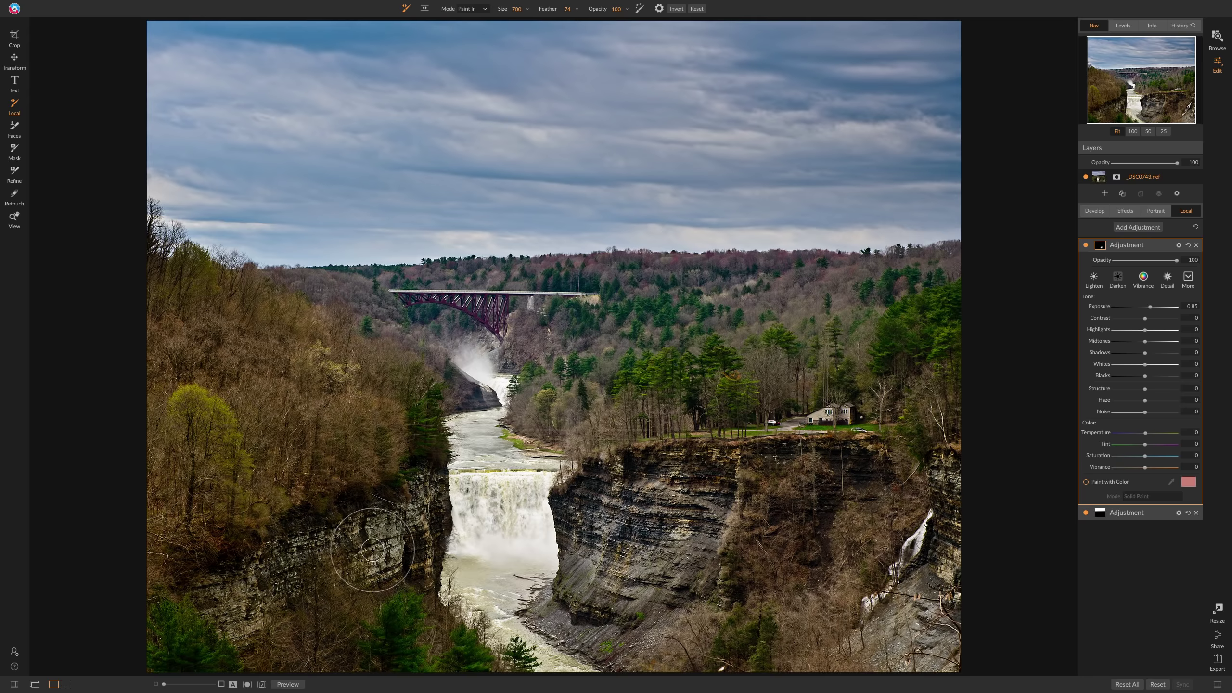
mouse_move(325, 565)
mouse_down()
mouse_move(354, 555)
mouse_move(188, 605)
mouse_move(203, 600)
mouse_up()
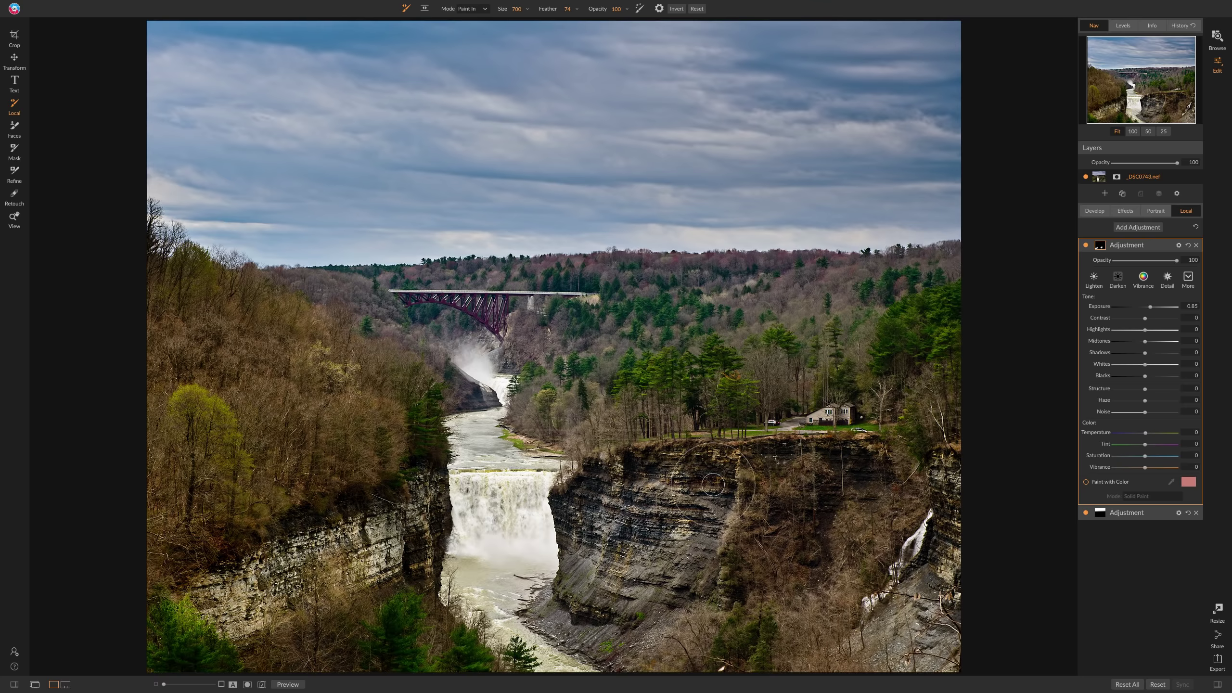
key(super+z)
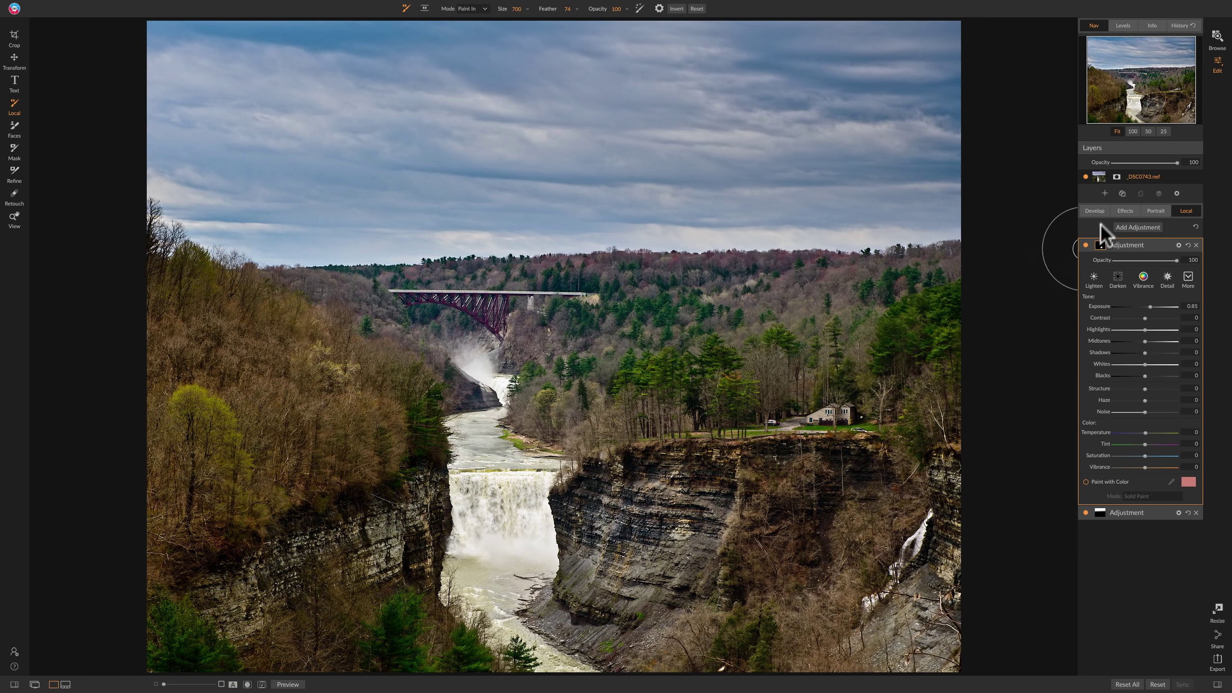
click(1087, 245)
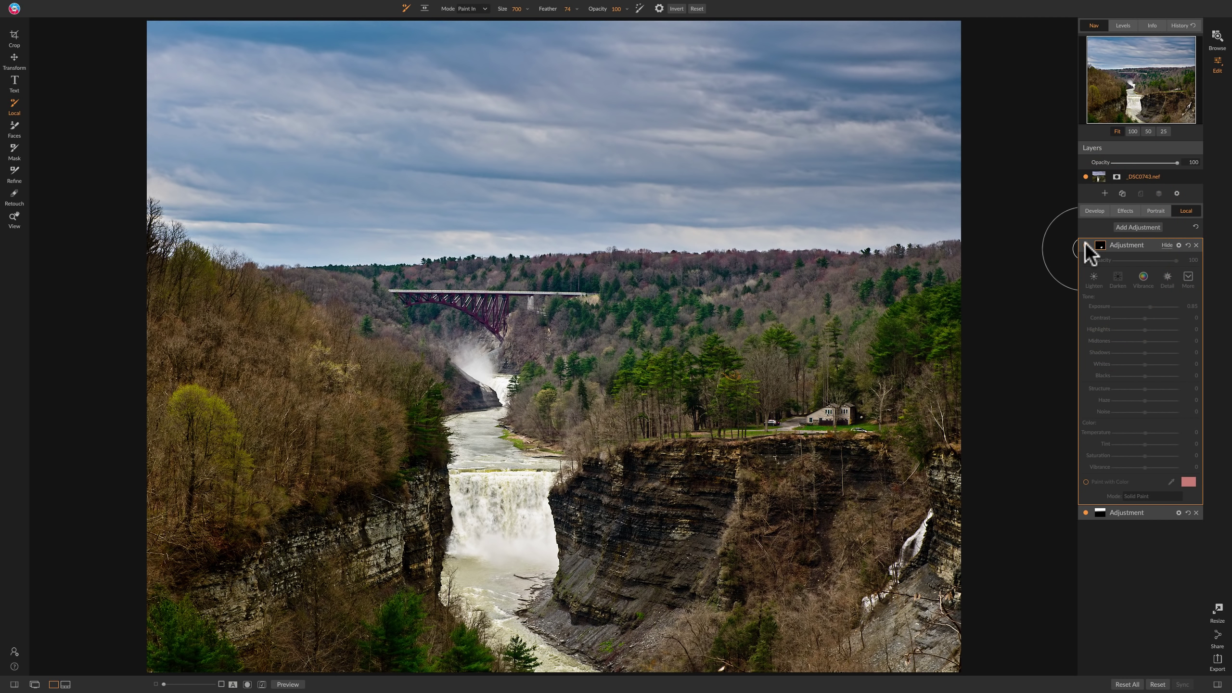
click(1087, 246)
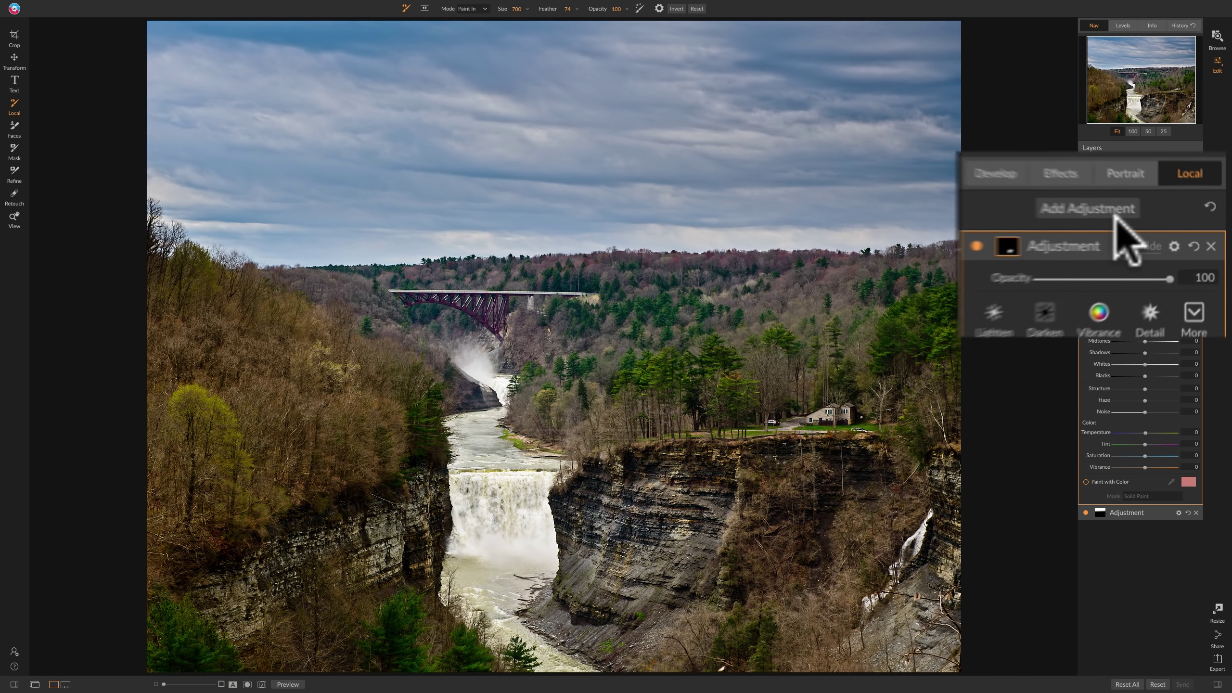
Step: Paint a third local adjustment across the right cliff at Exposure 0.5 with slight saturation
click(1149, 224)
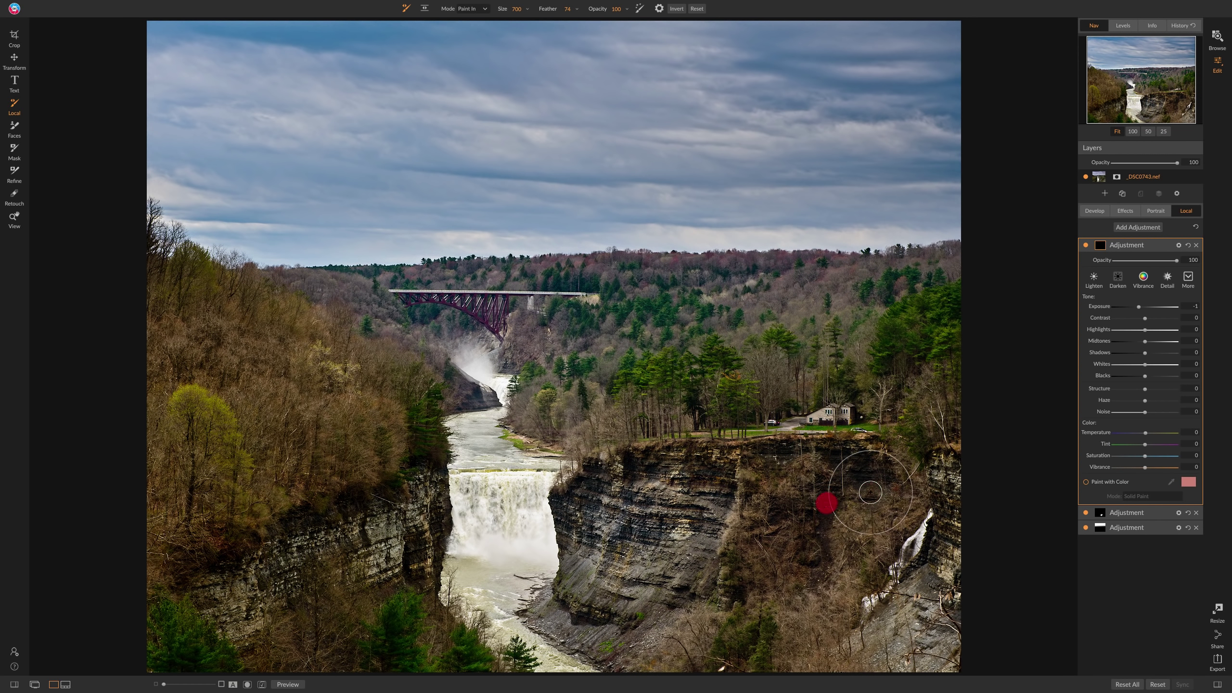
mouse_move(870, 493)
mouse_down()
mouse_move(815, 507)
mouse_move(793, 552)
mouse_move(845, 603)
mouse_up()
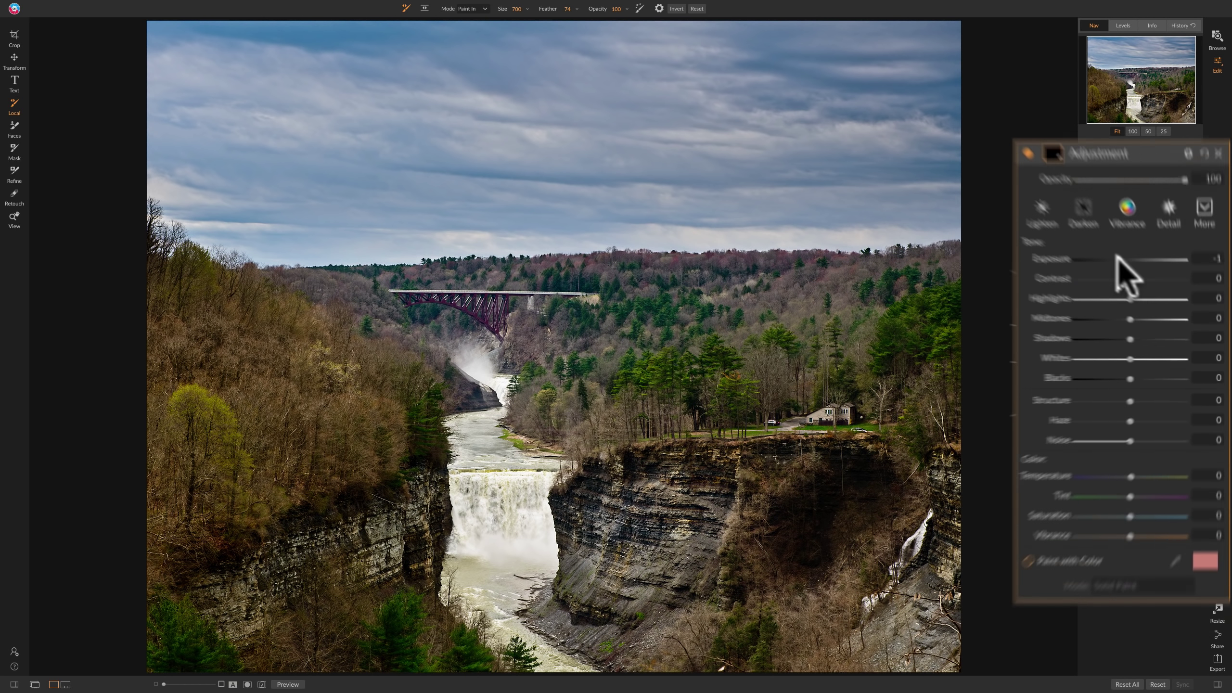
drag(1138, 306, 1147, 306)
drag(1090, 188, 1089, 187)
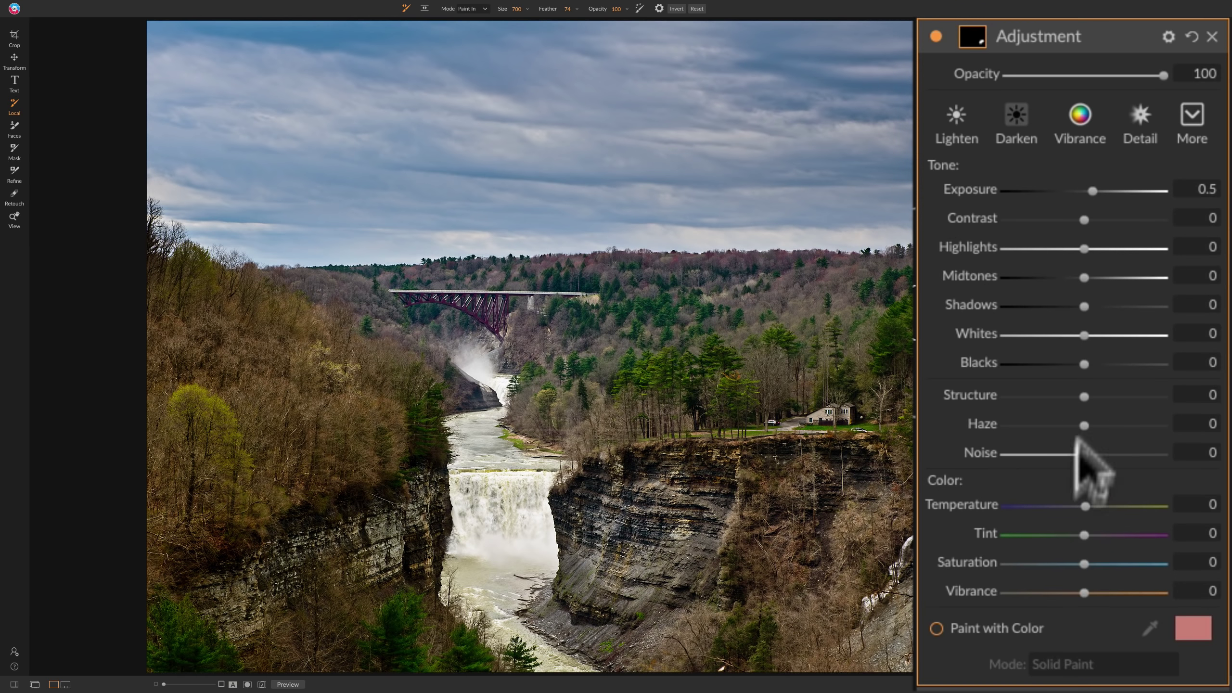
drag(1092, 563, 1095, 557)
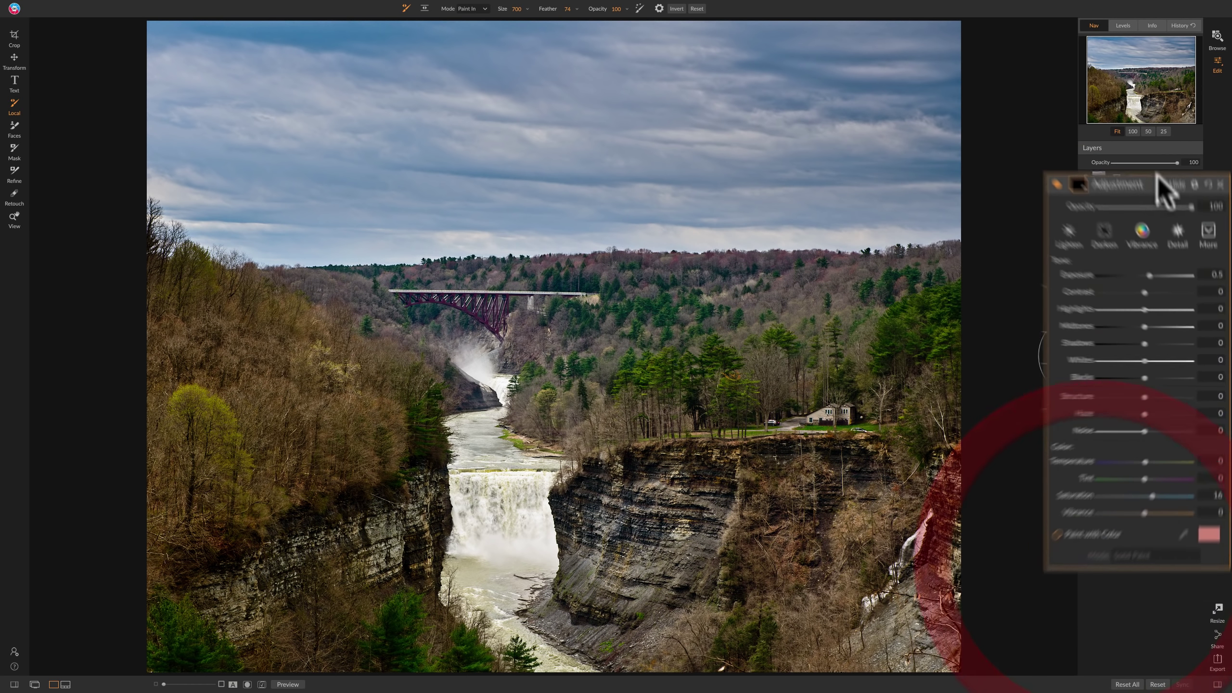
Step: Set the second (cliff) adjustment's Saturation to 22 and fold its settings away
click(1148, 246)
click(1148, 259)
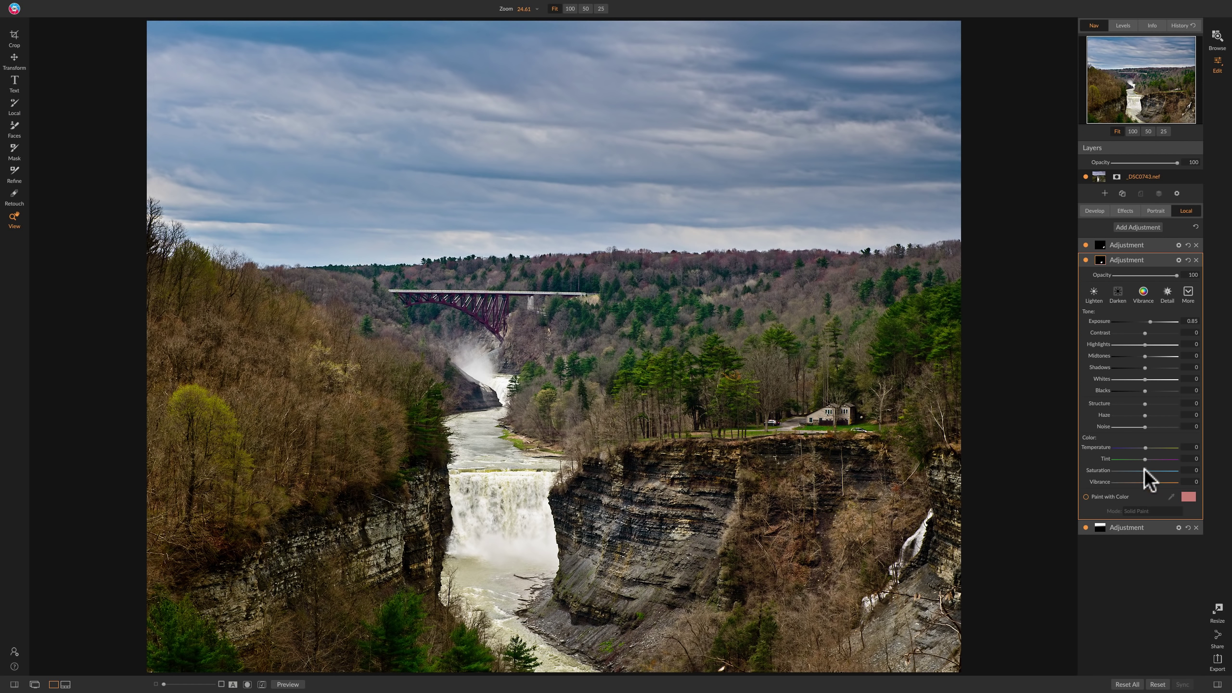
drag(1146, 470, 1152, 470)
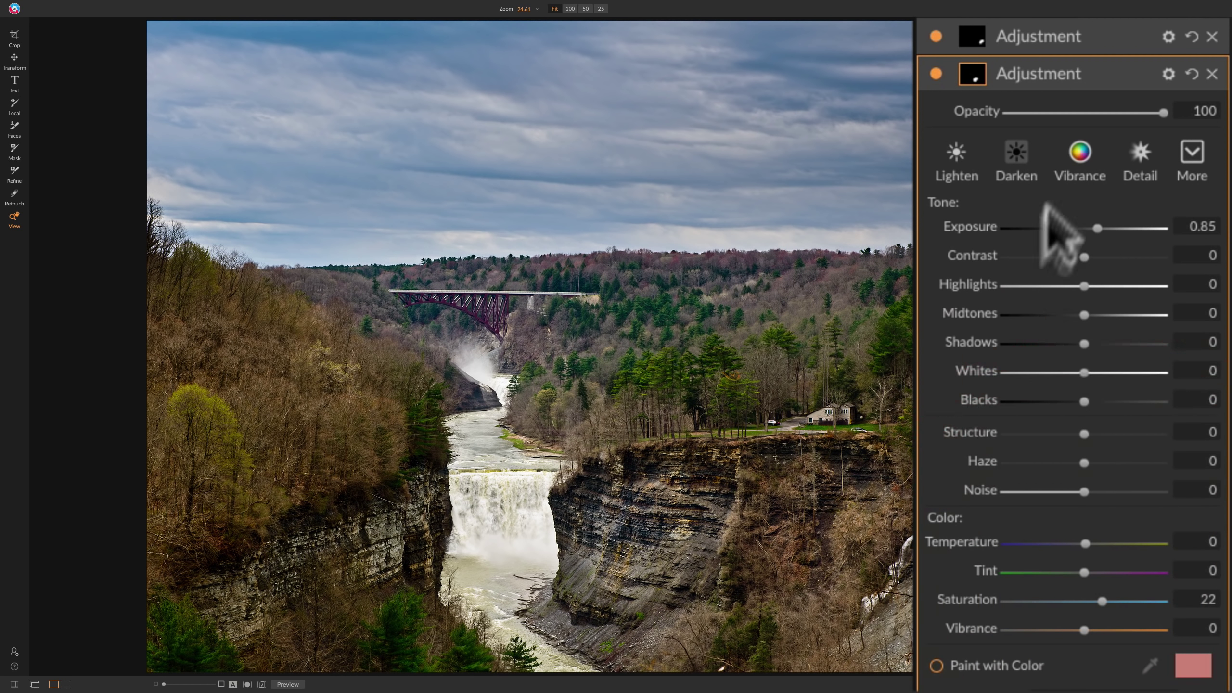
click(1153, 260)
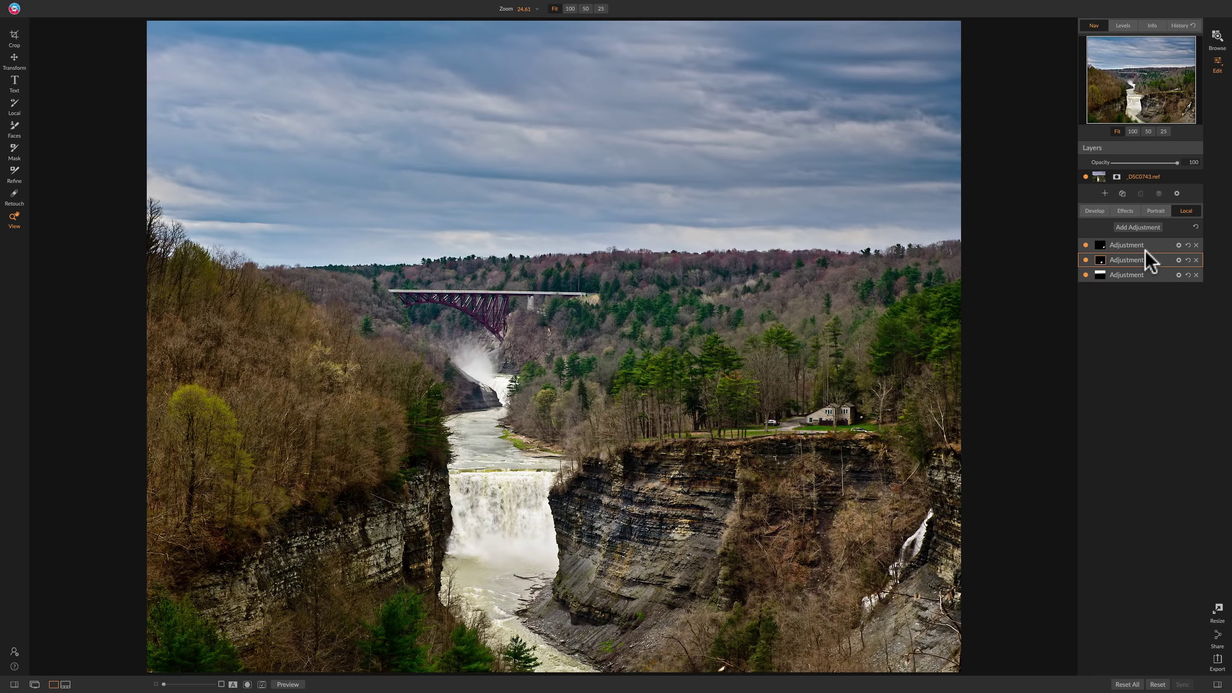
Step: Return to the Effects filter stack and toggle Preview to compare with the original
click(1123, 208)
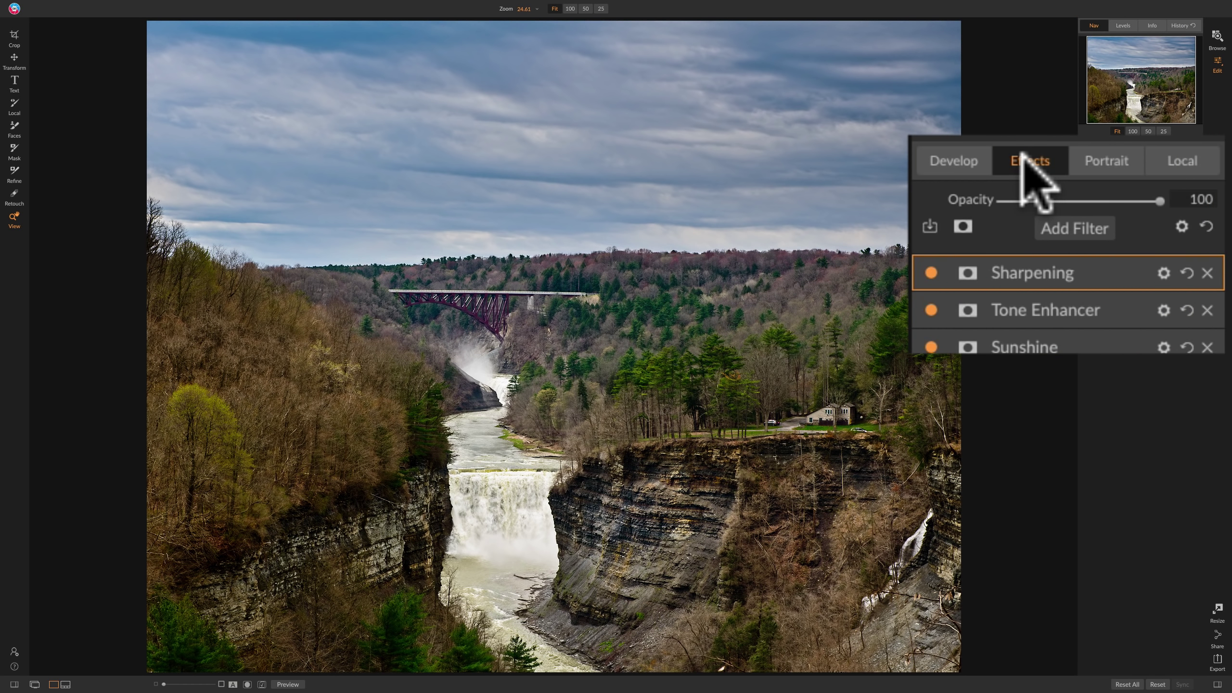
key(backslash)
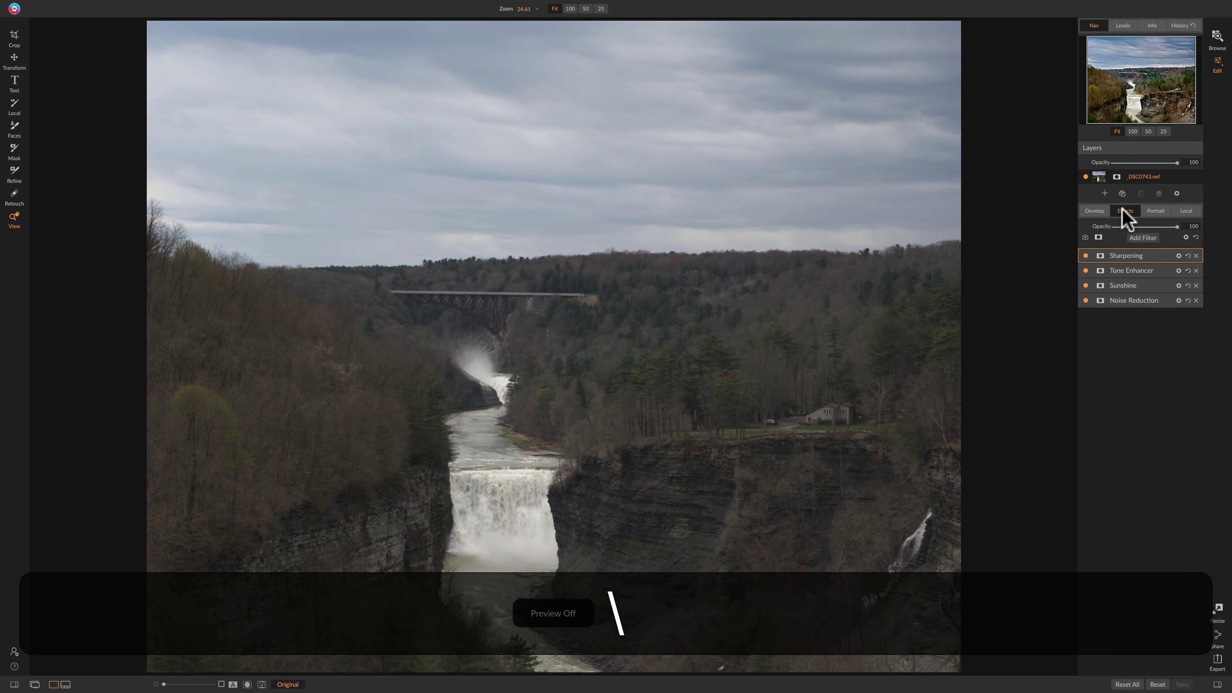
key(backslash)
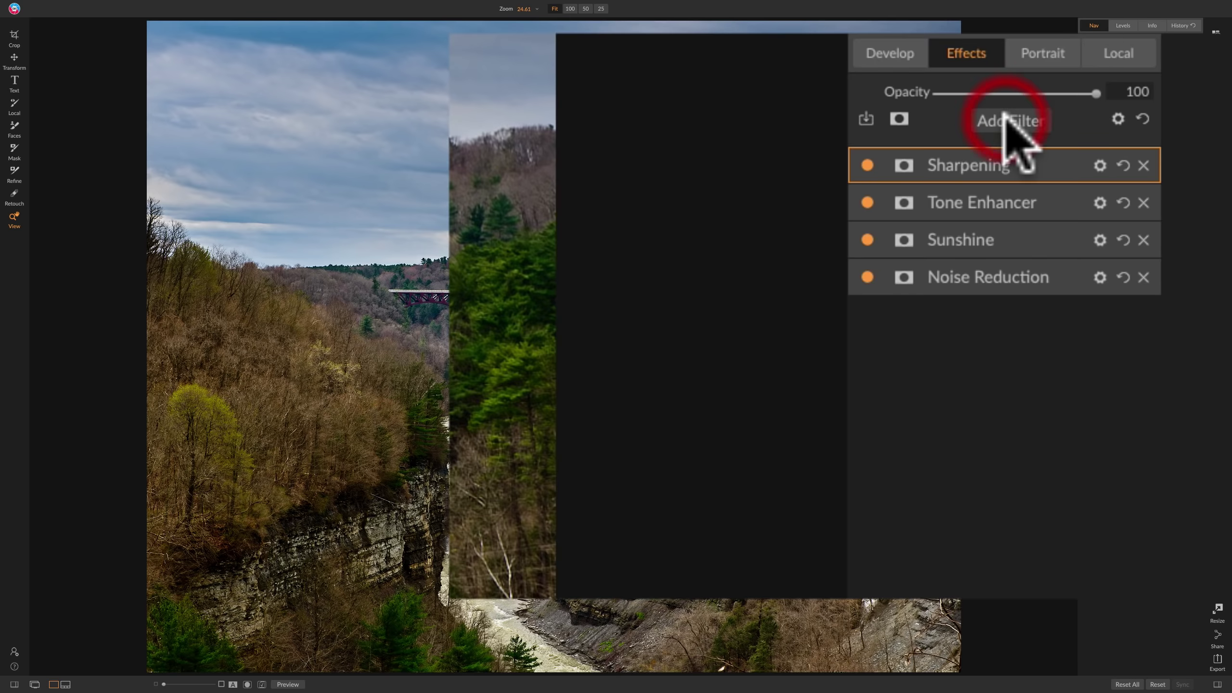
Step: Add a Vignette, compare Strong and Big Softy, and settle on Subtle (Brightness -25, Size 40)
click(1009, 121)
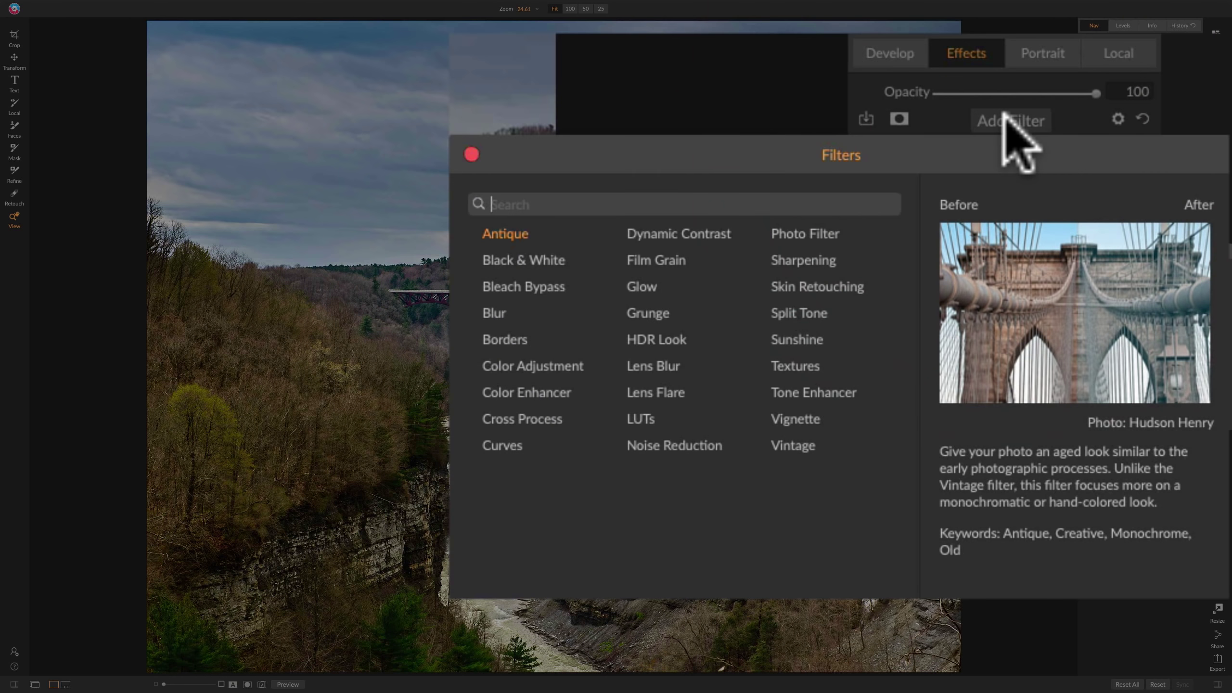
click(796, 419)
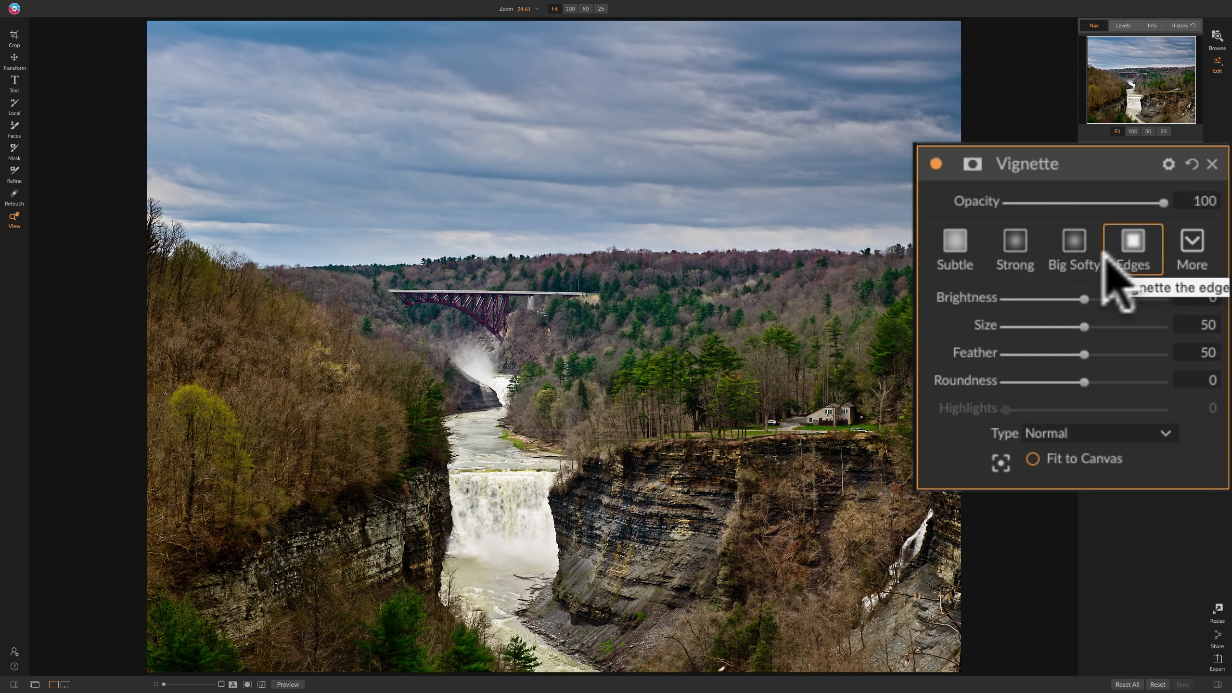
click(951, 246)
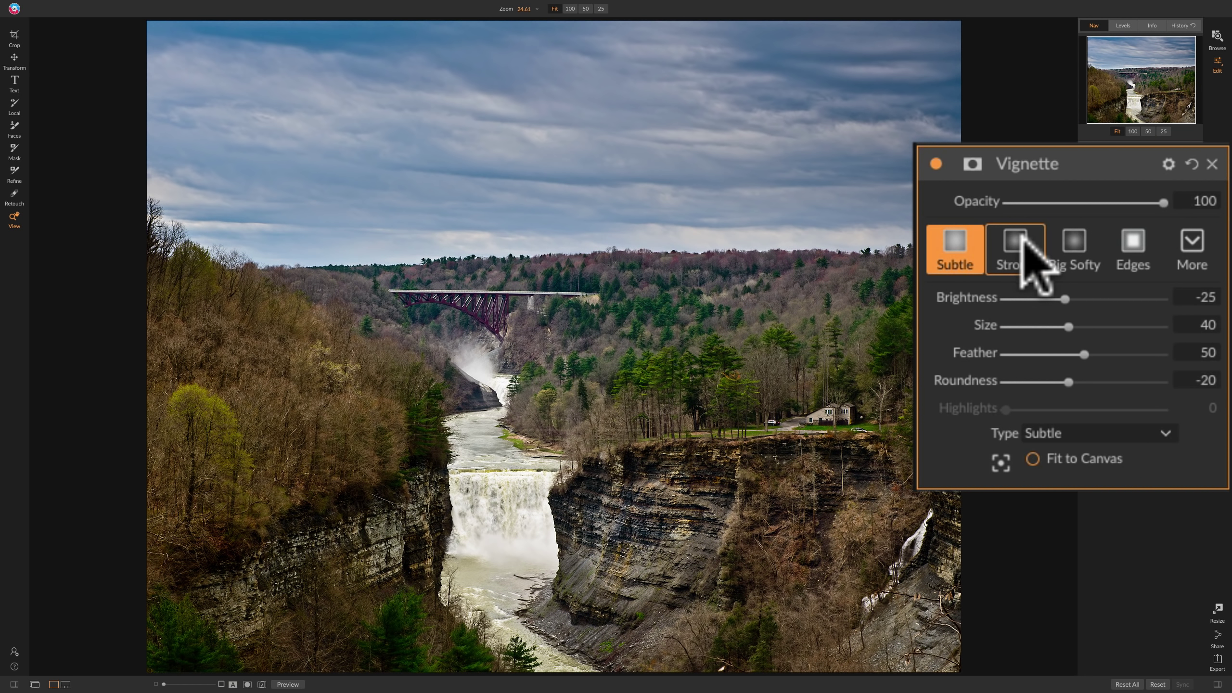
click(1024, 245)
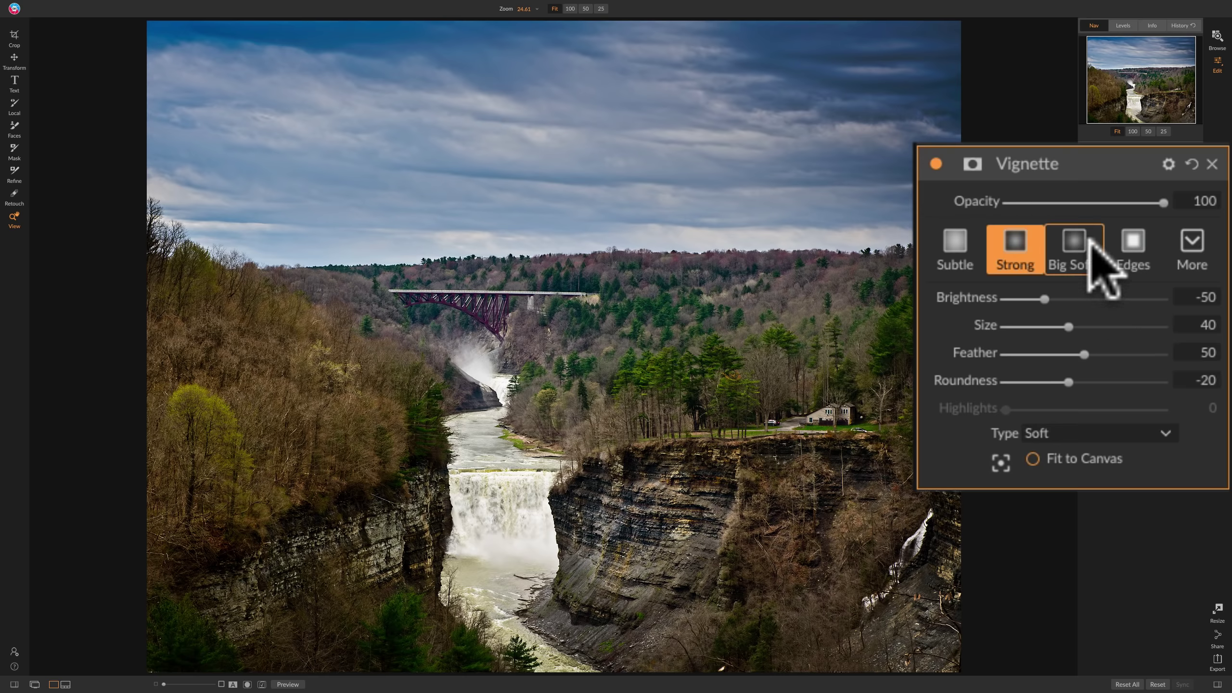
click(1088, 243)
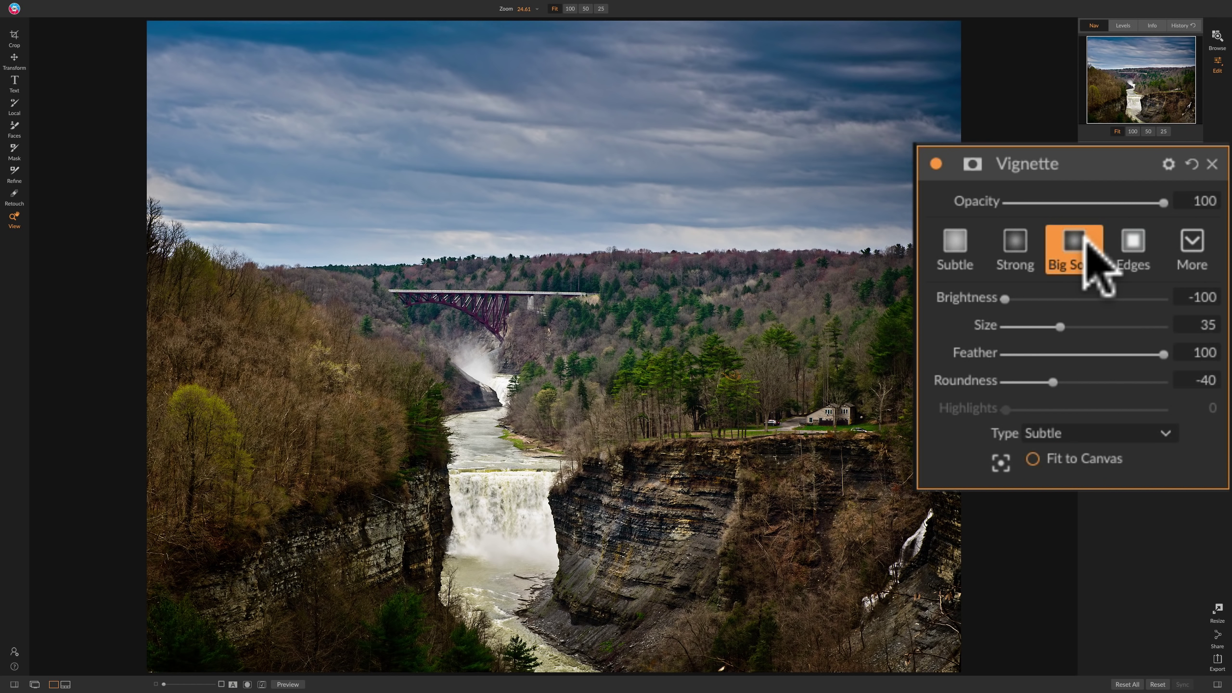
click(963, 242)
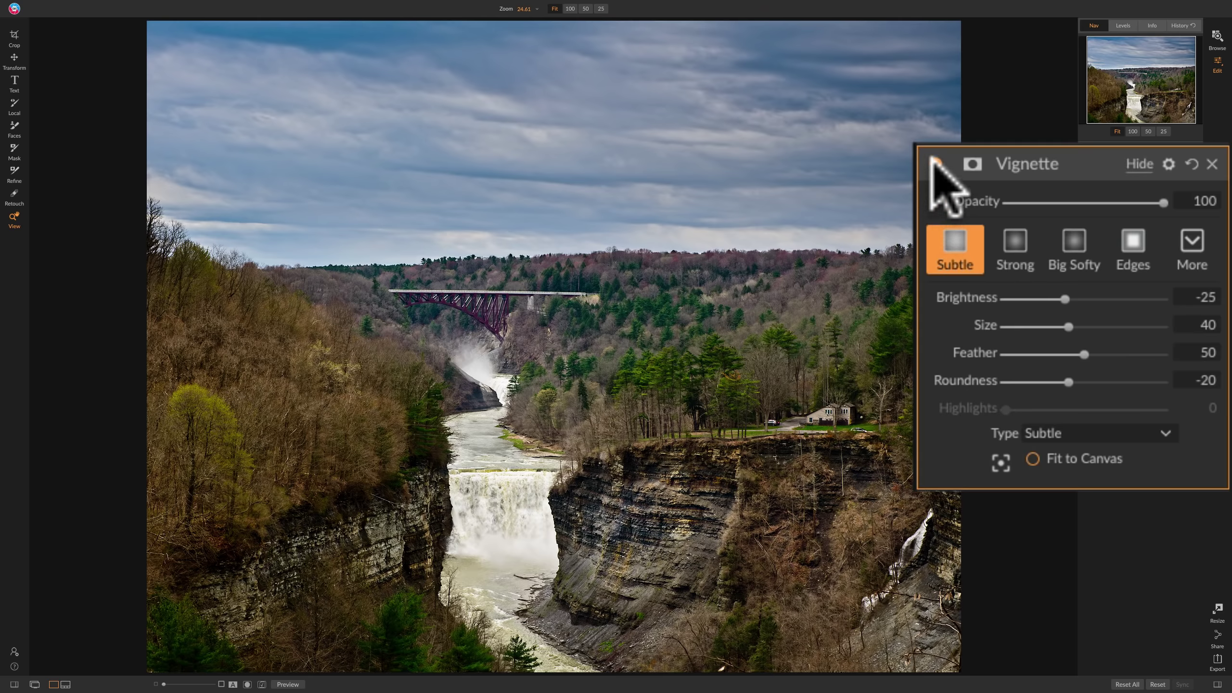
click(933, 160)
click(933, 160)
click(933, 160)
click(934, 161)
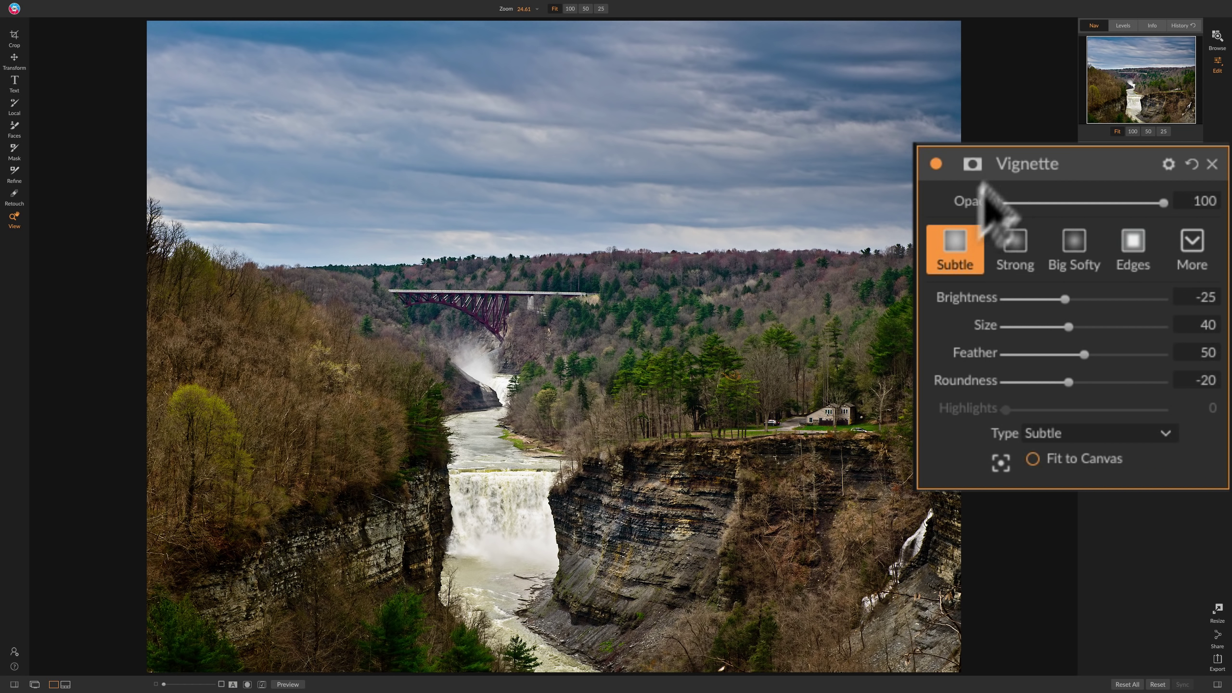
Step: Move the vignette centre onto the trees right of the river and collapse its panel
click(999, 460)
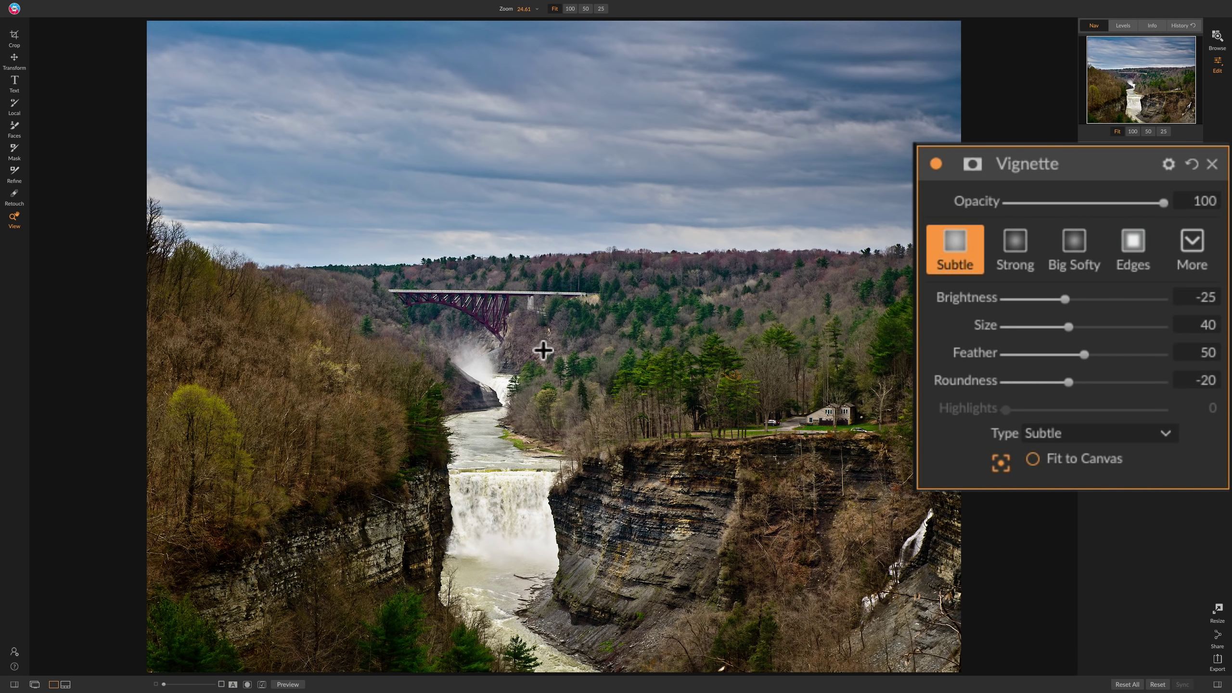
drag(684, 335, 579, 287)
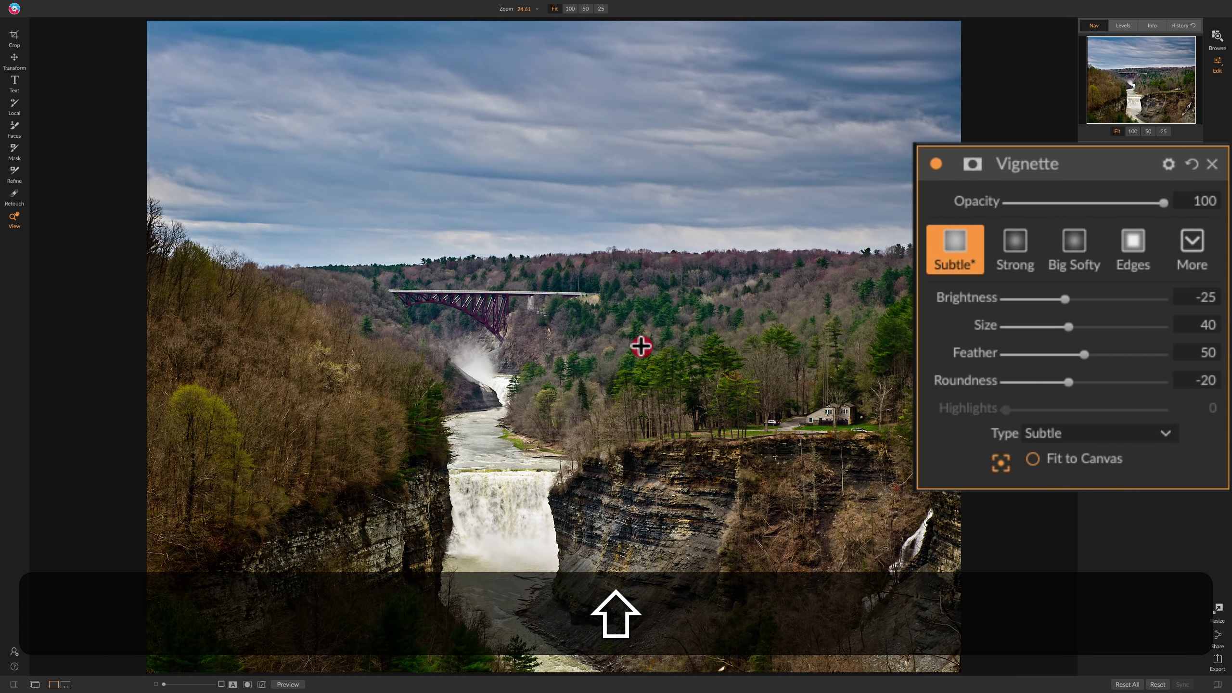
drag(627, 351, 615, 351)
click(618, 349)
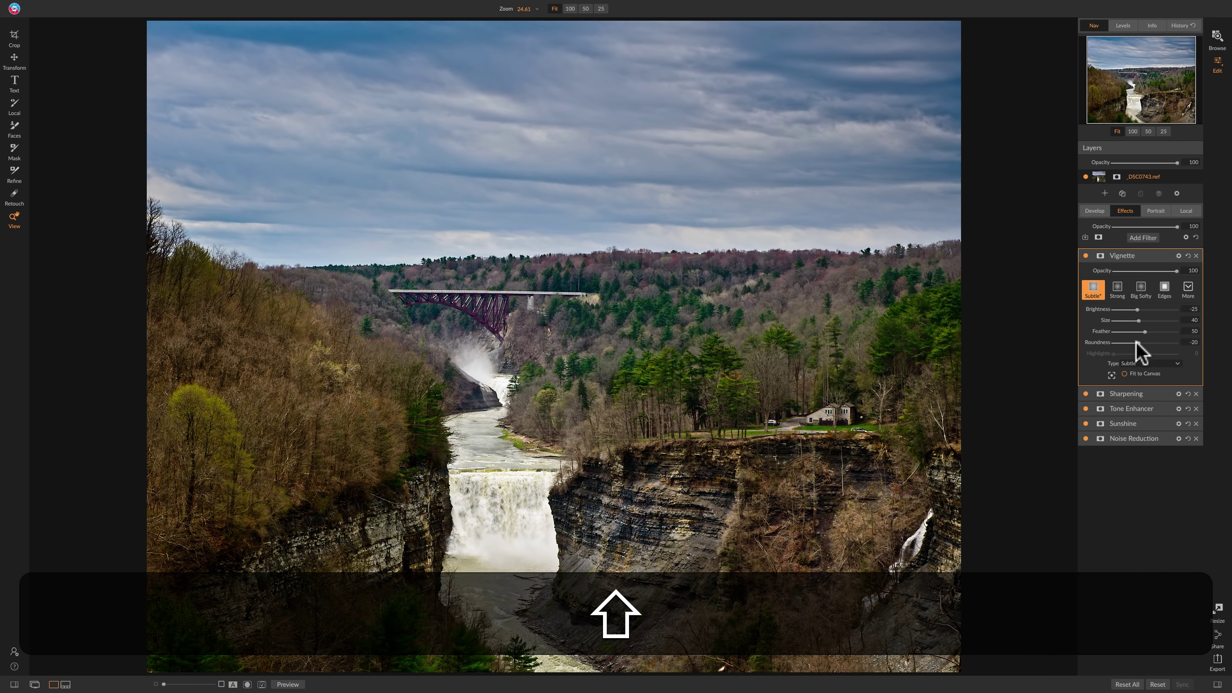
click(1086, 255)
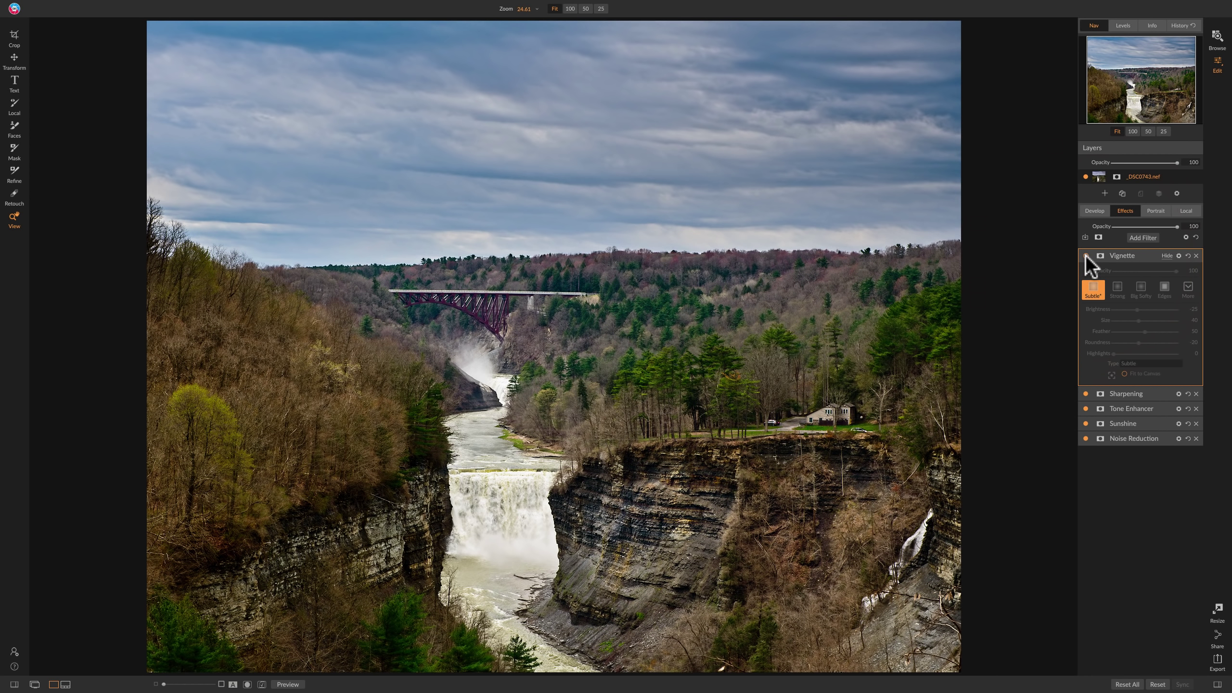
click(1086, 255)
click(1141, 253)
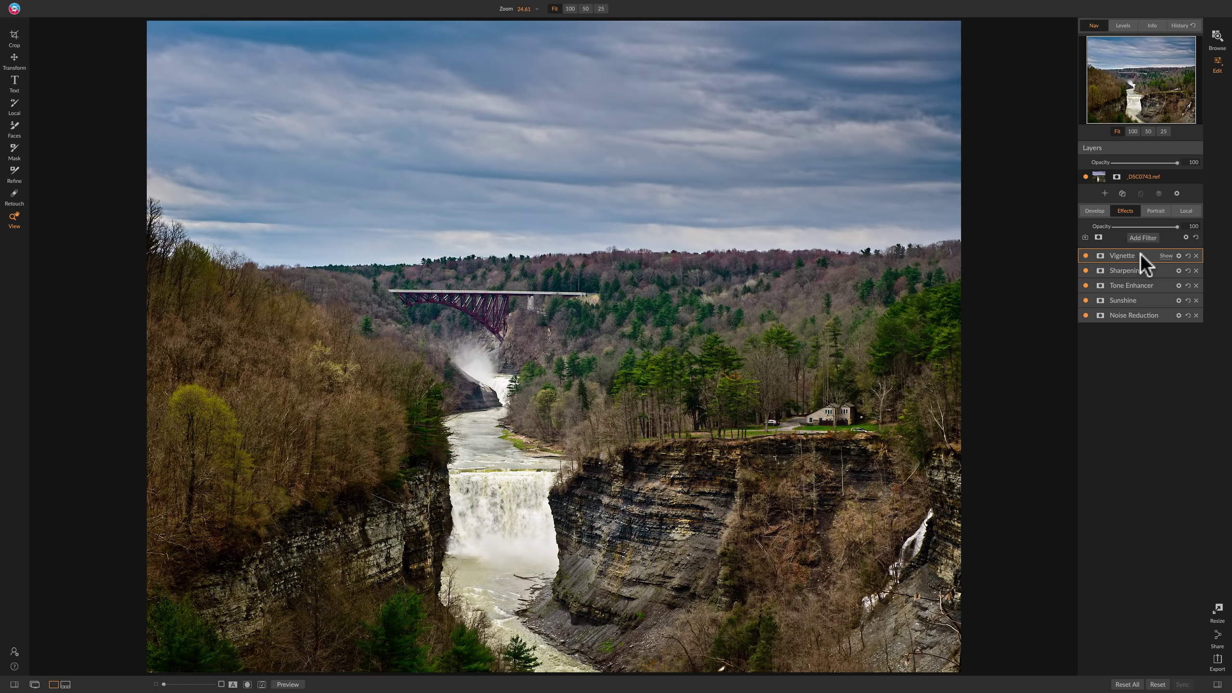
key(backslash)
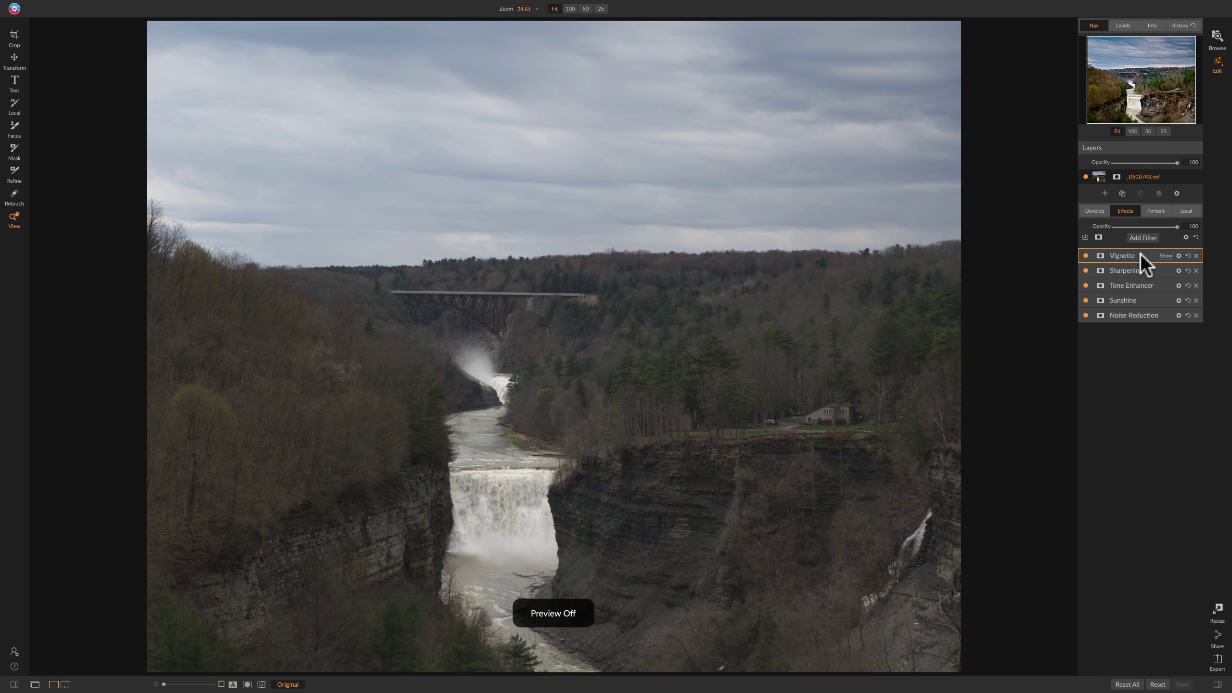
key(backslash)
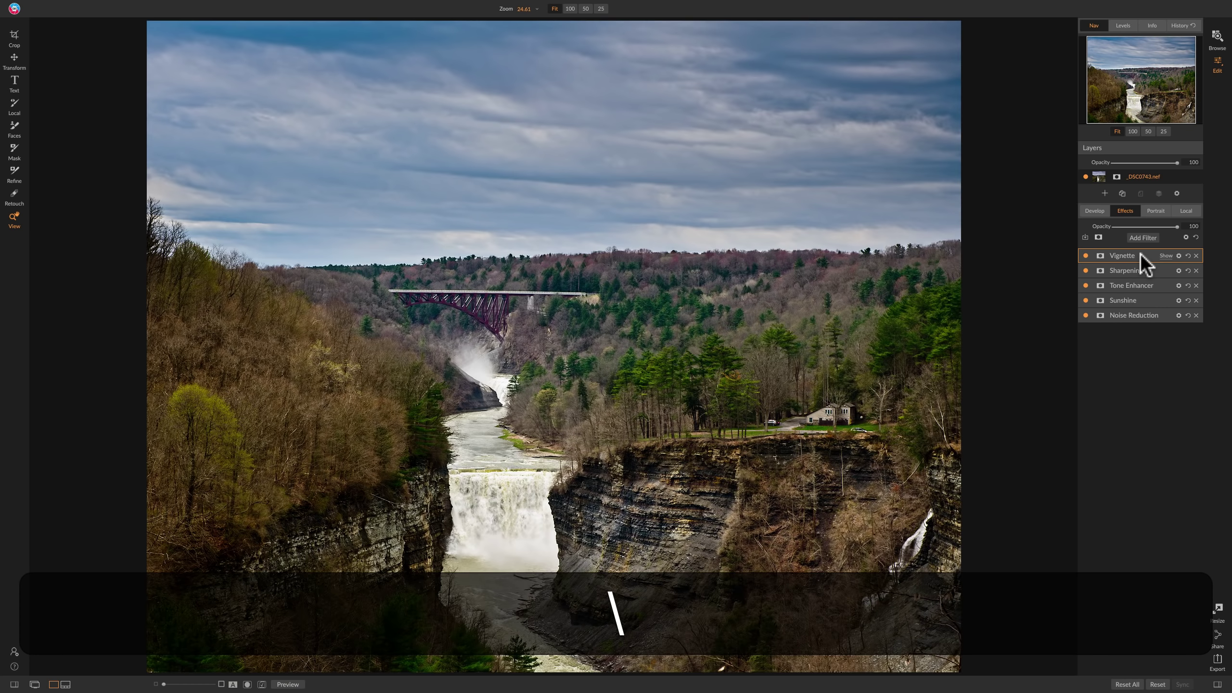
key(backslash)
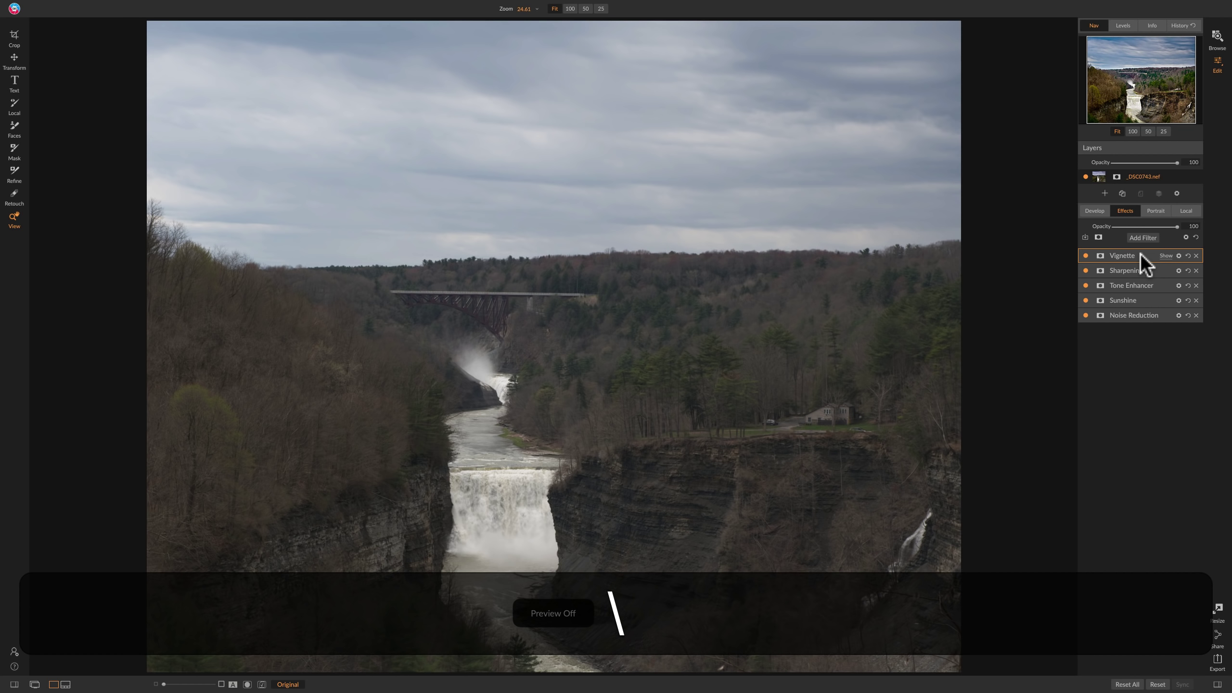
key(backslash)
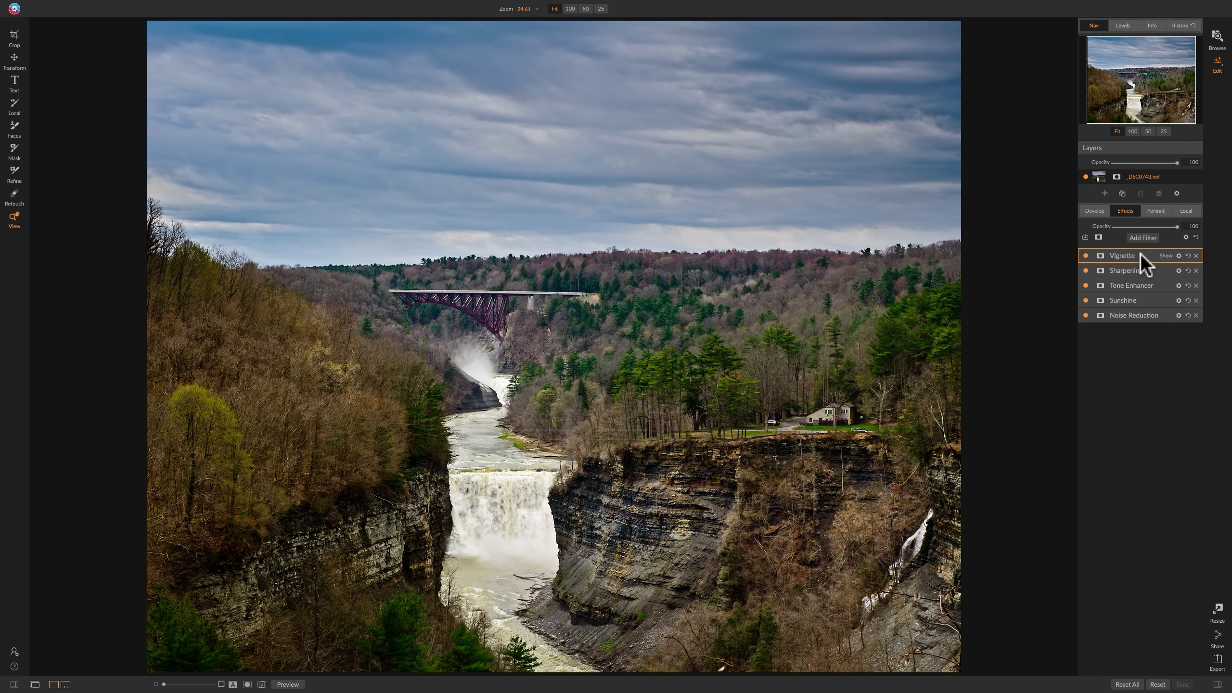